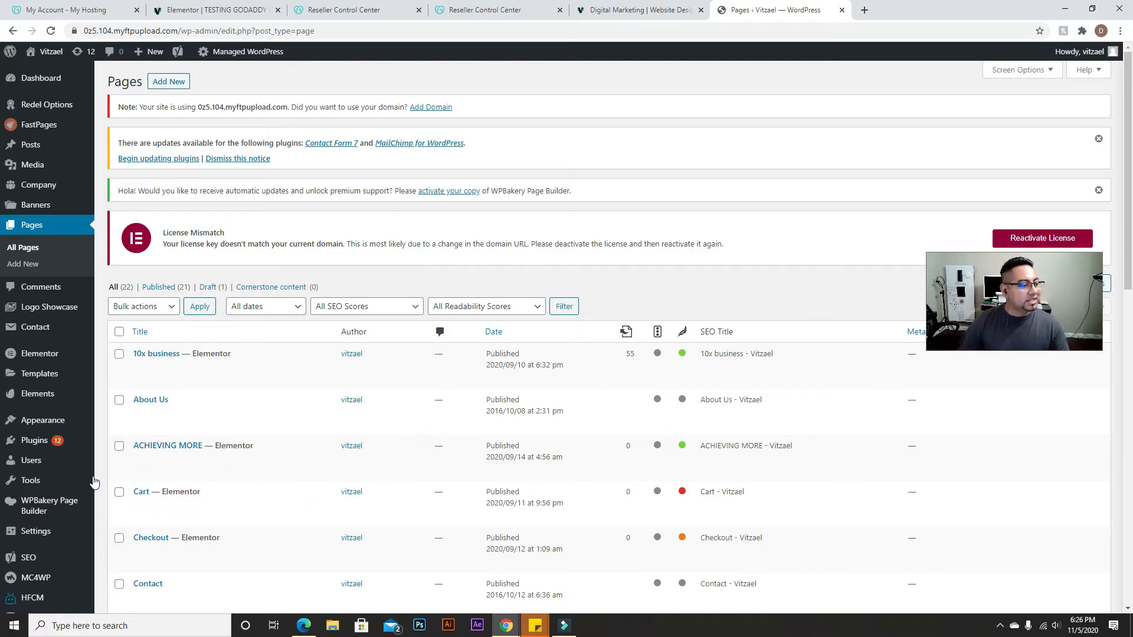
Step: Install and activate the Reseller Store plugin by GoDaddy, found by searching new plugins for "godaddy reseller"
left_click(24, 444)
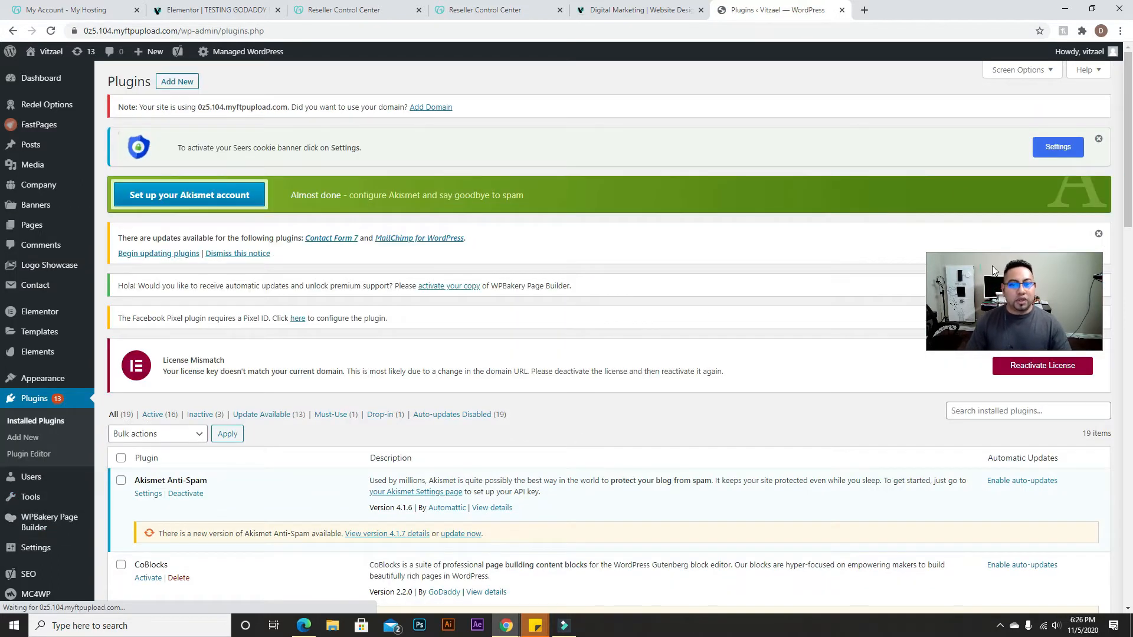
left_click(192, 82)
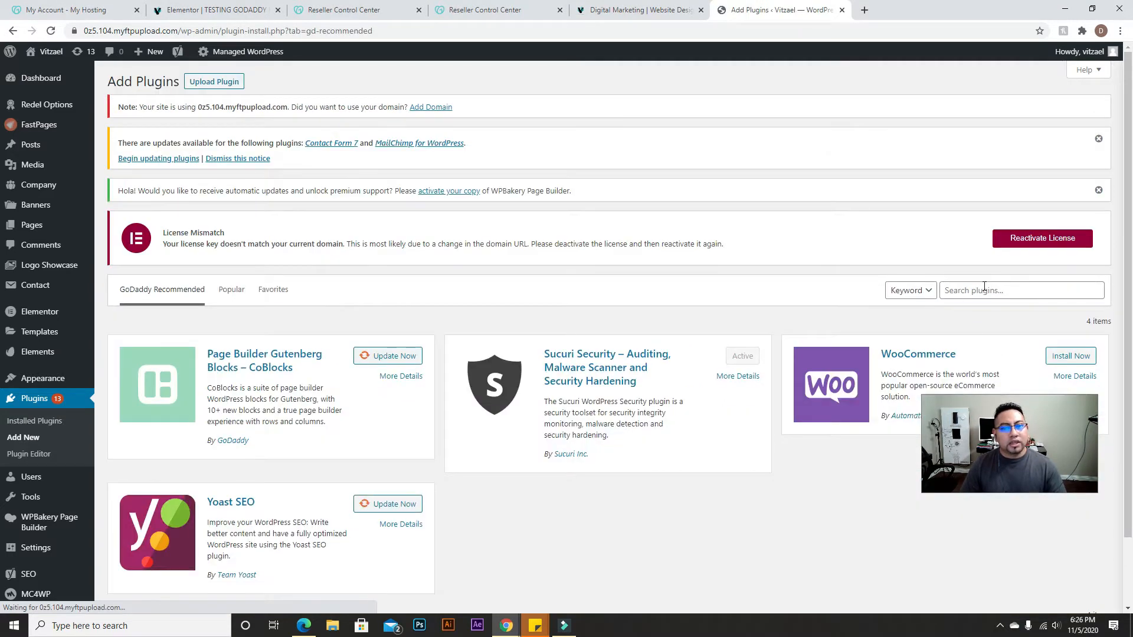
left_click(984, 288)
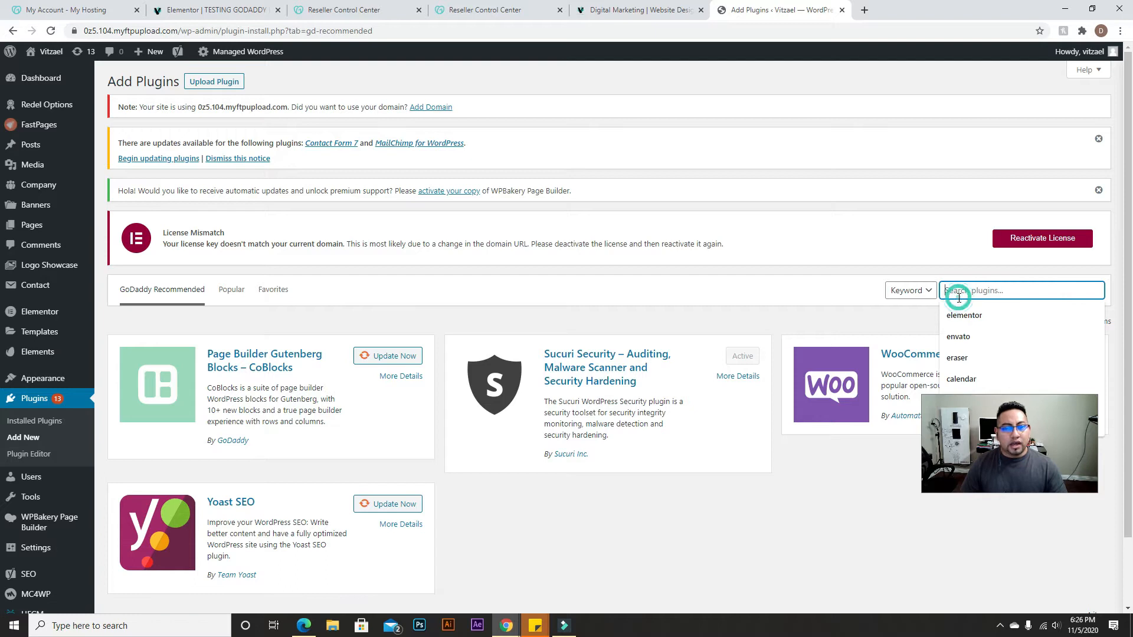
type("go")
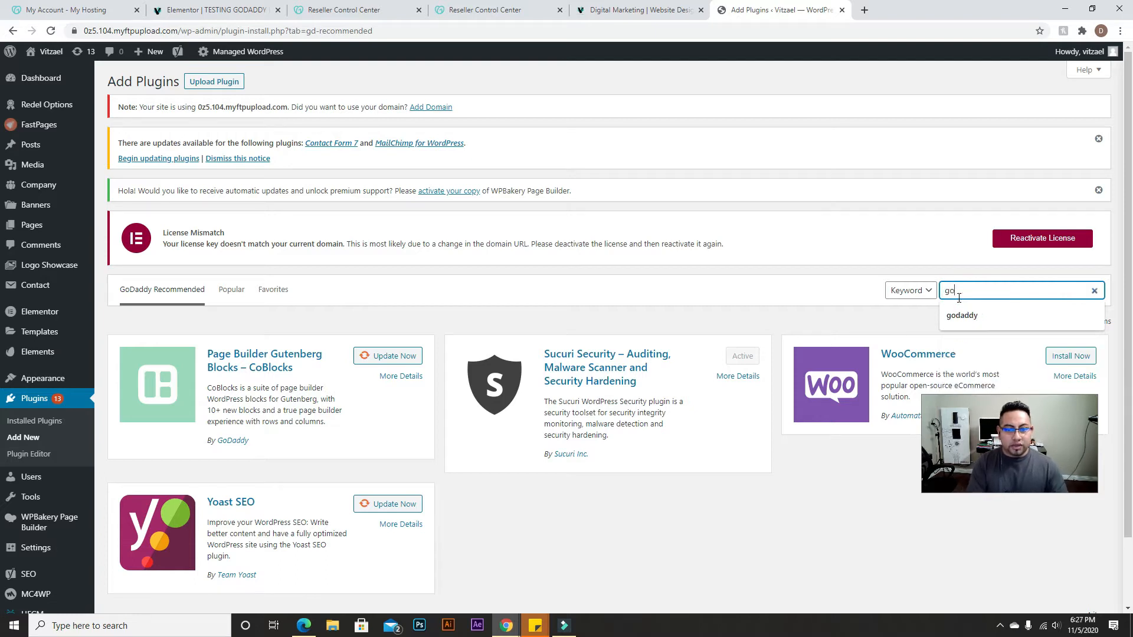
type("daddy reseller")
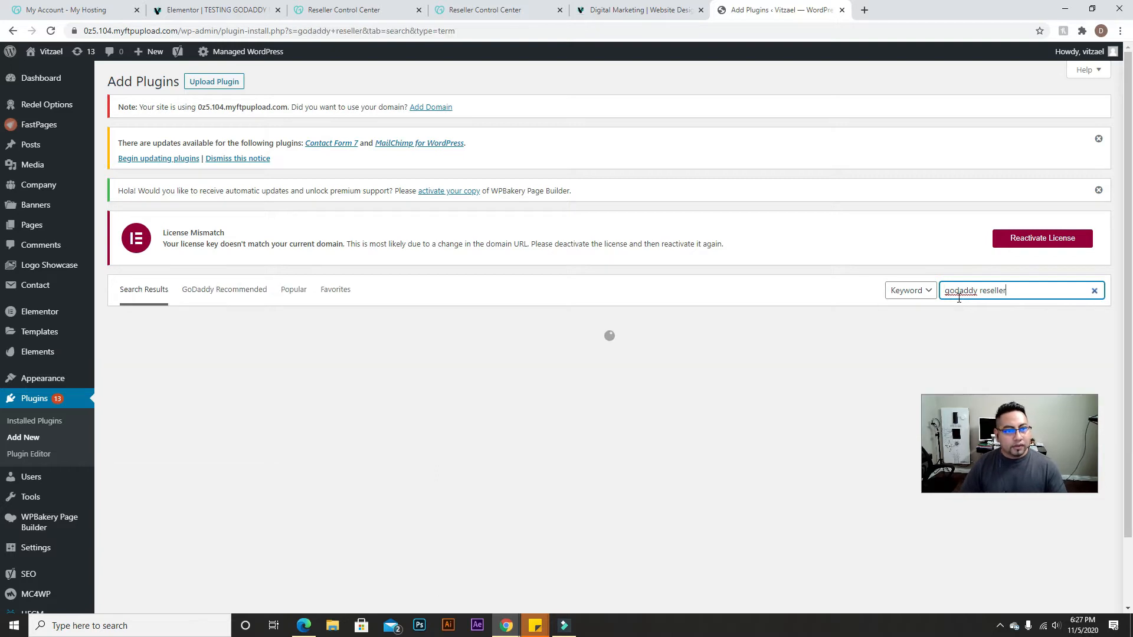
left_click(397, 358)
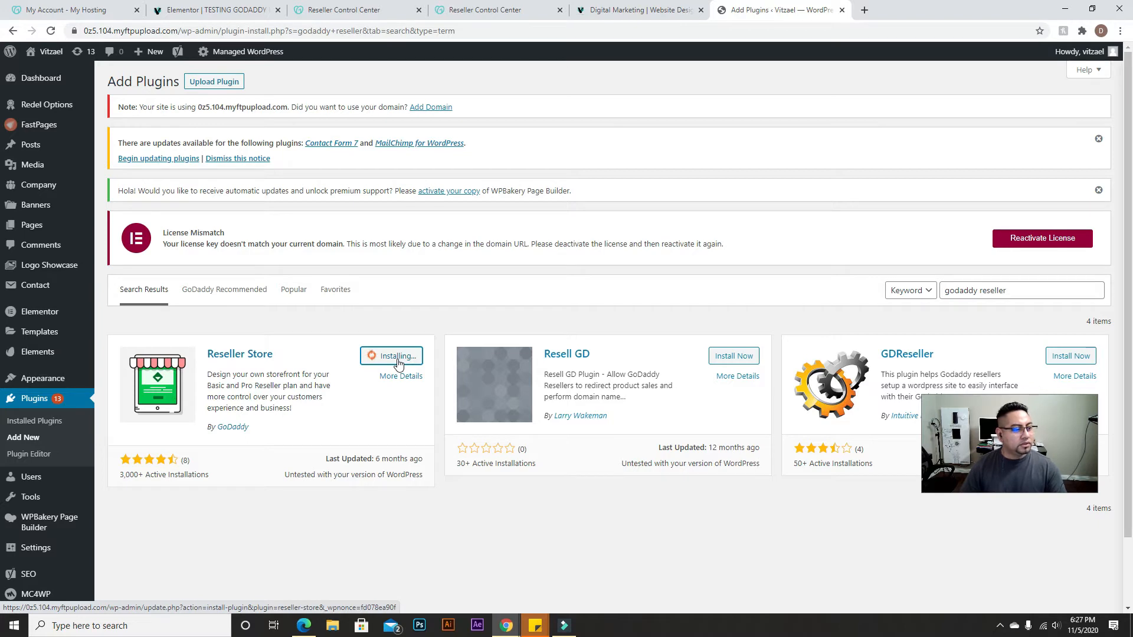
scroll(570, 499, "down", 2)
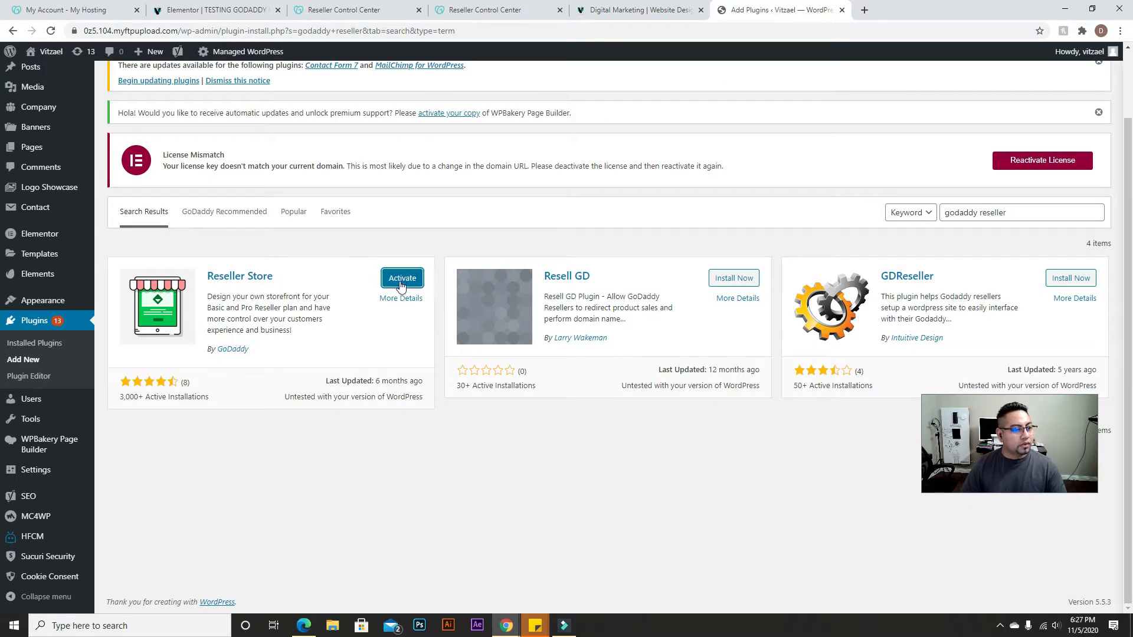
left_click(401, 286)
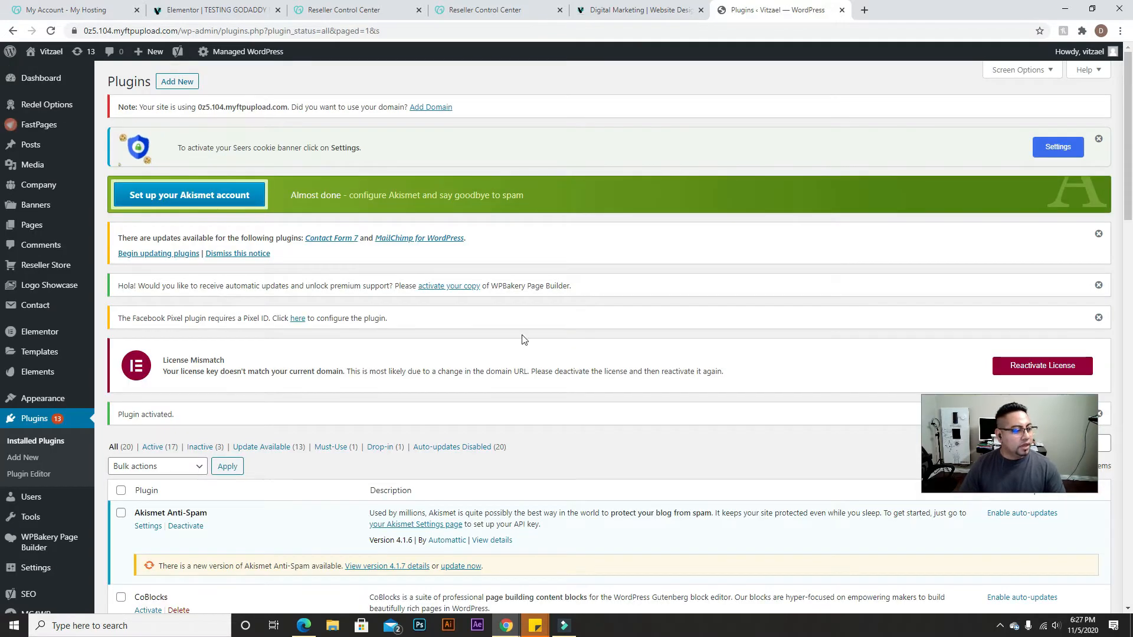
Step: Open the Reseller Store setup page from the admin menu
scroll(529, 345, "down", 3)
left_click(55, 169)
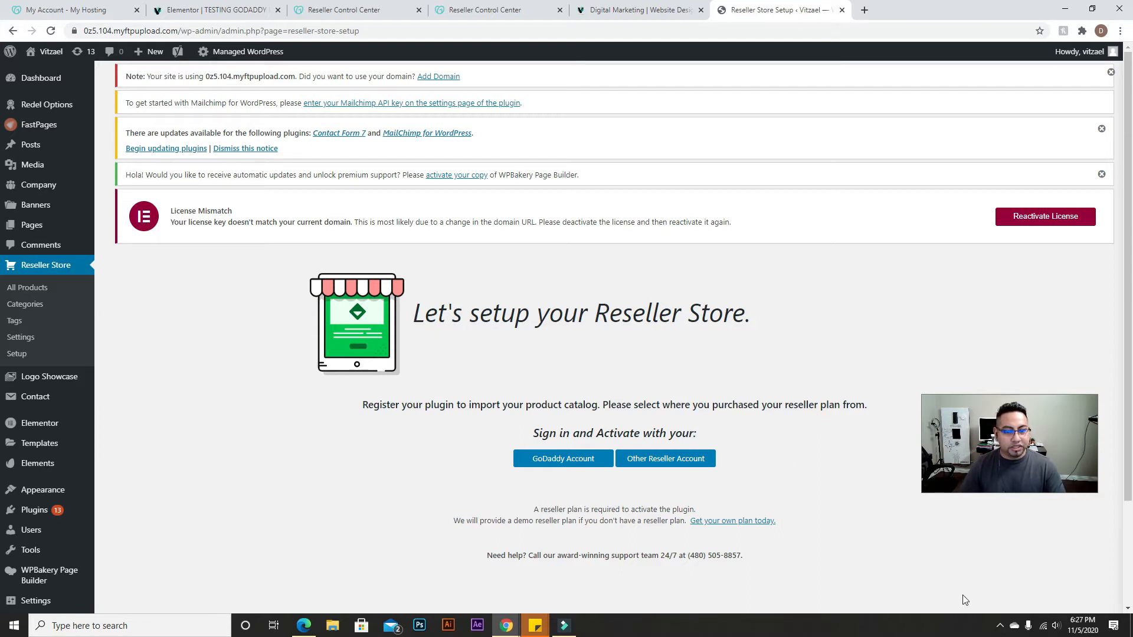
left_click(1000, 625)
left_click(1009, 603)
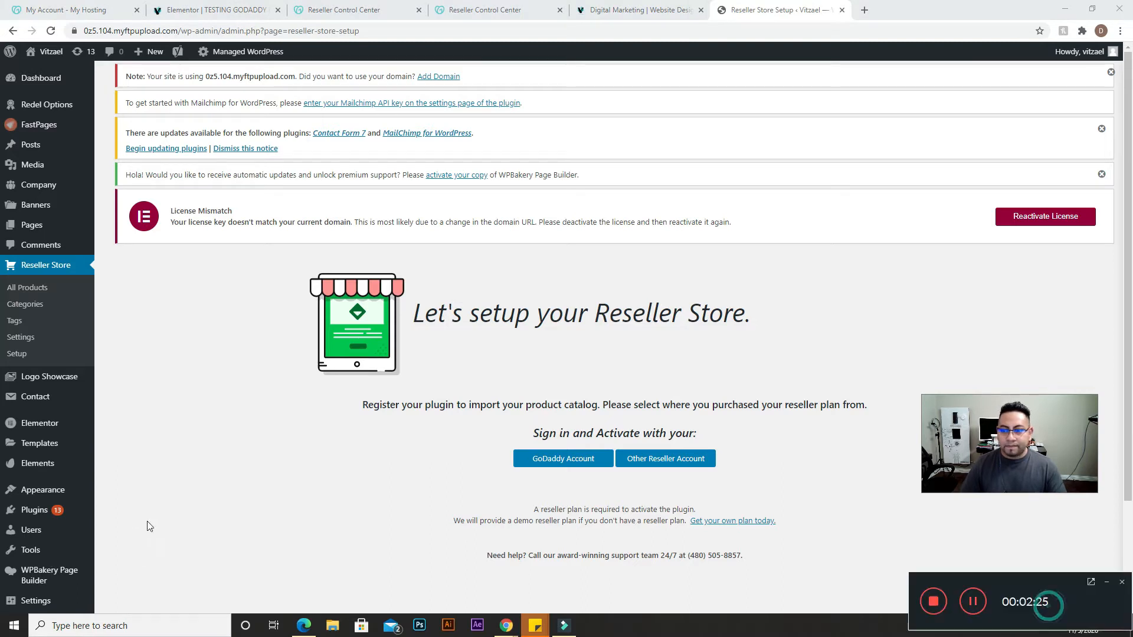
left_click(973, 601)
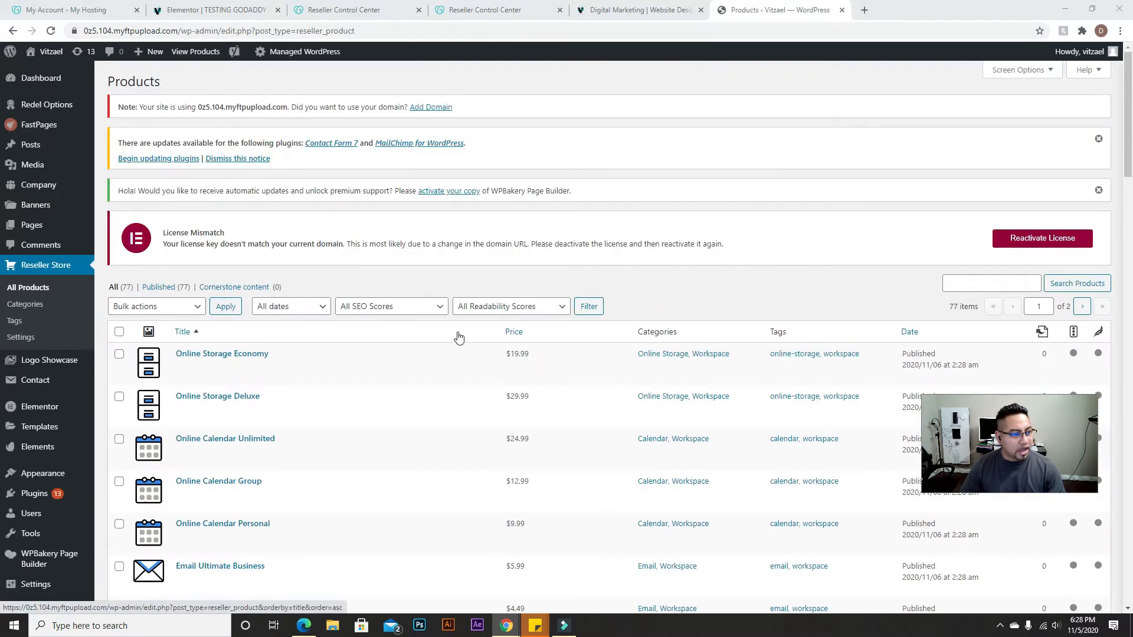
Step: Scroll through the imported Reseller Store products list
scroll(708, 236, "down", 3)
scroll(586, 239, "up", 4)
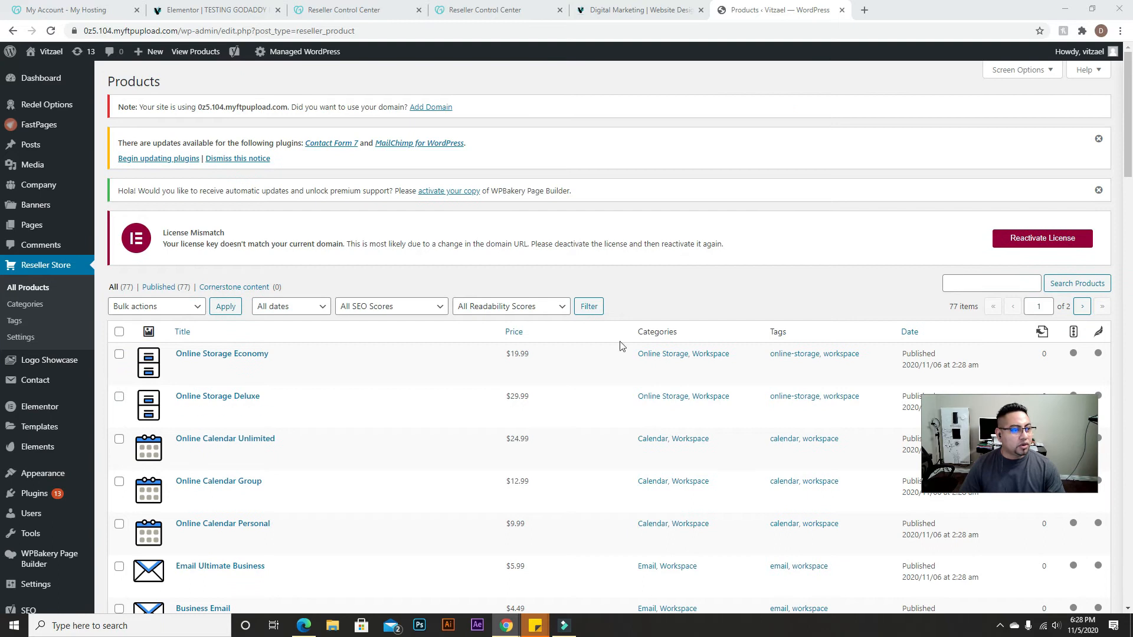
scroll(348, 203, "down", 6)
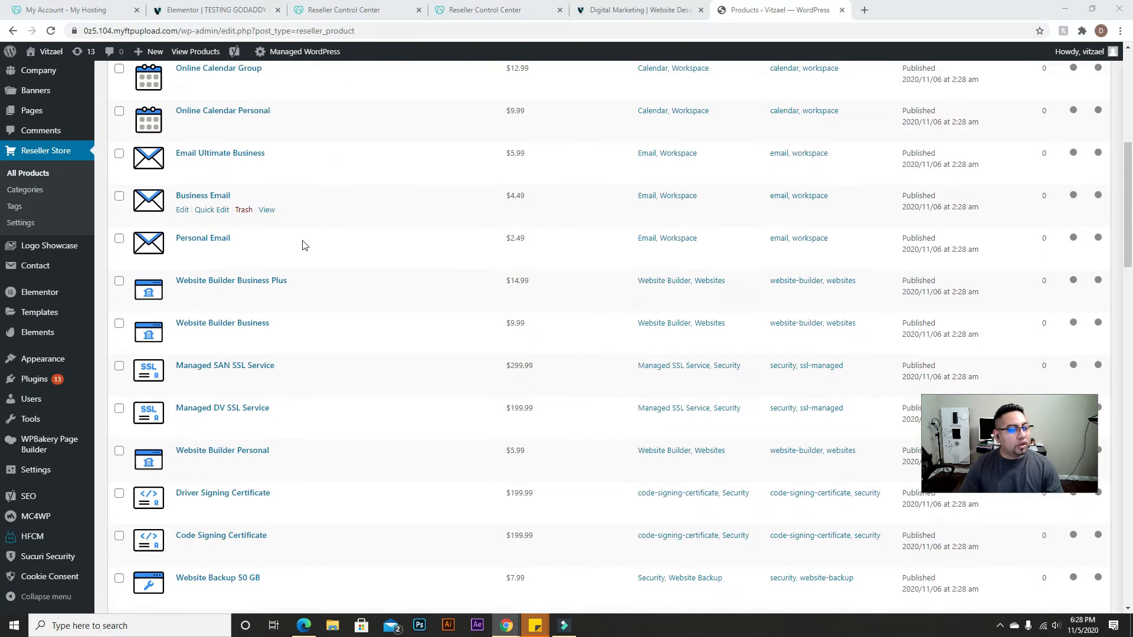
scroll(222, 424, "up", 3)
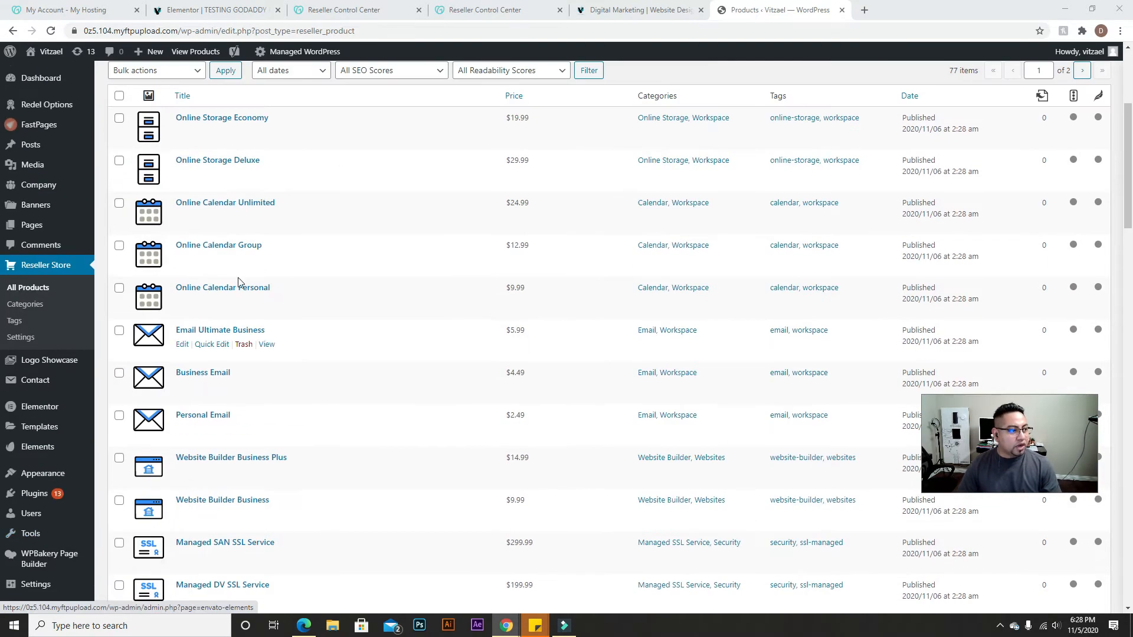
Step: Open the Pages list and go to its second page
left_click(36, 227)
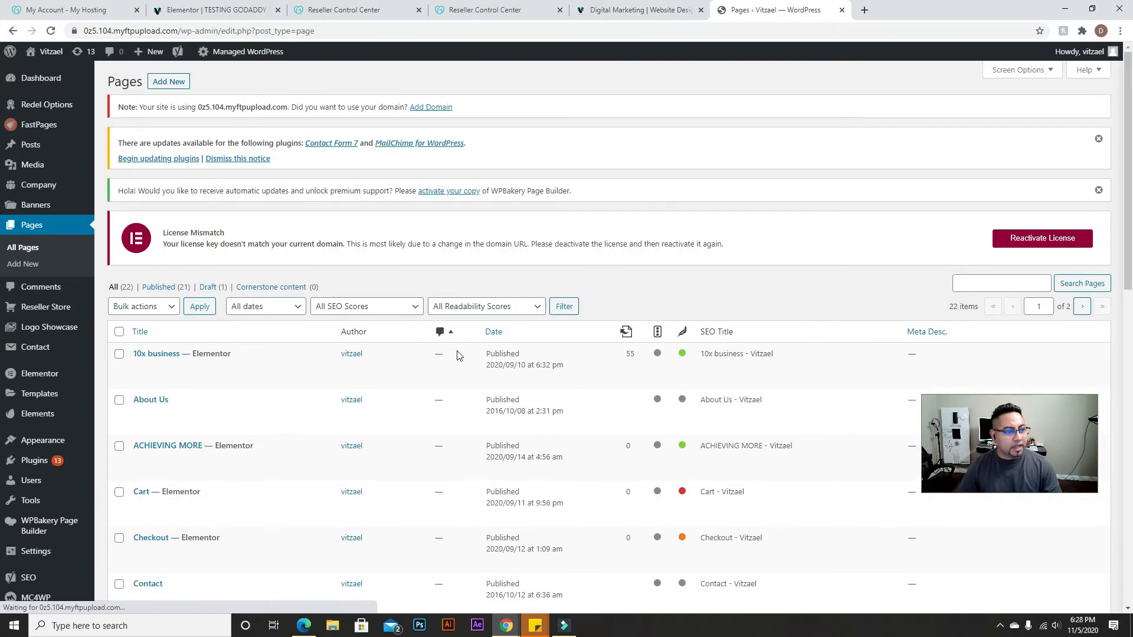
scroll(462, 404, "down", 6)
scroll(462, 403, "down", 5)
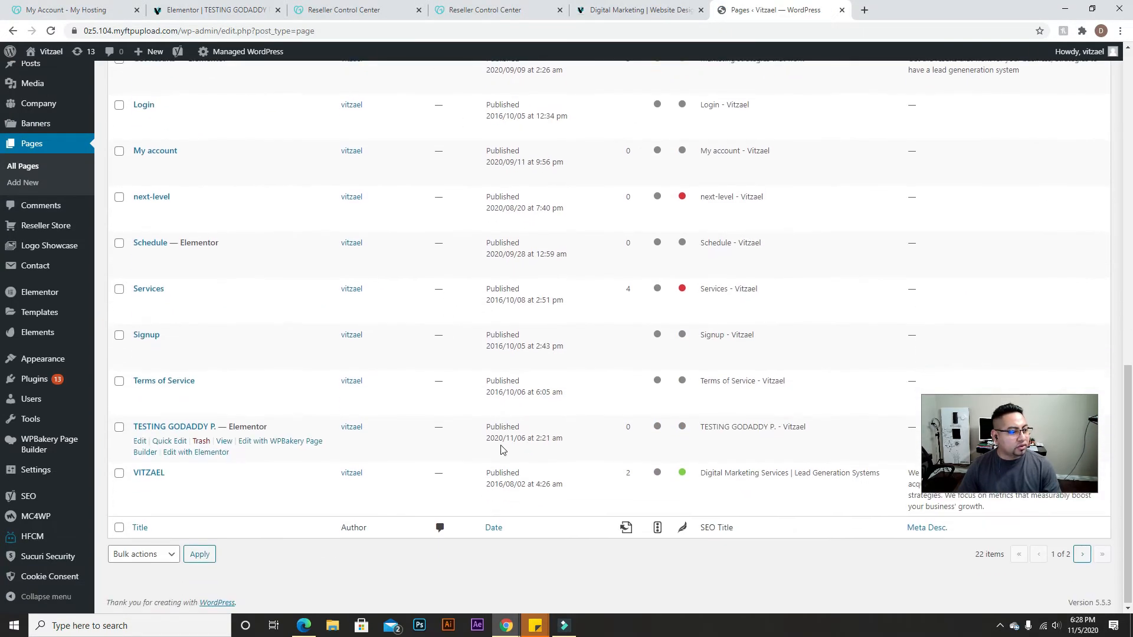
left_click(1082, 555)
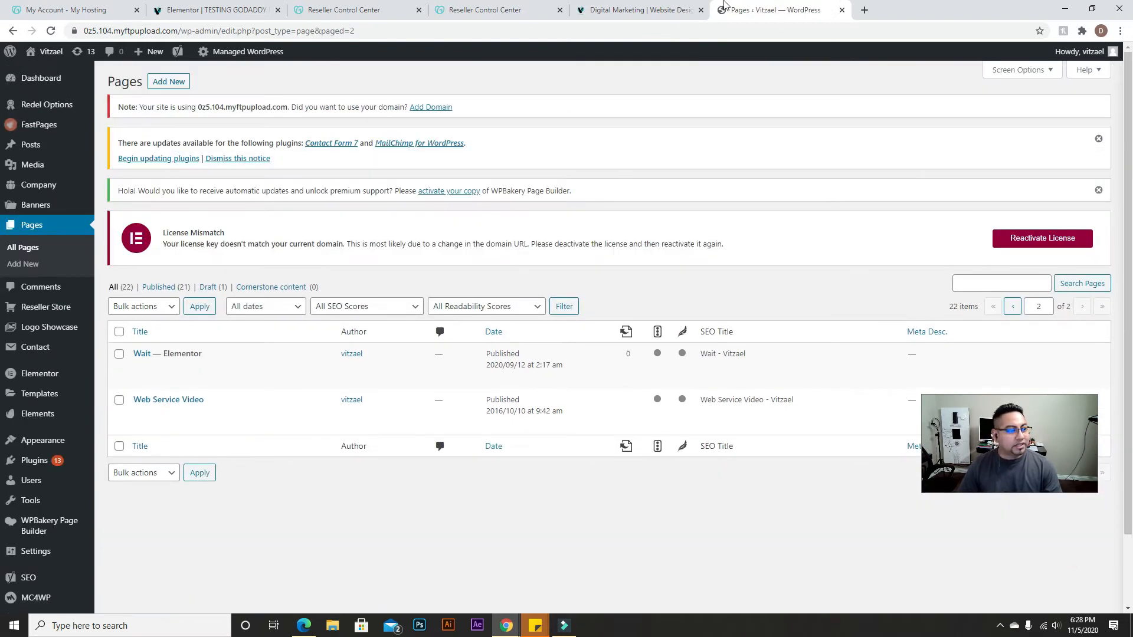
Step: Open etzael.com in a new browser tab and look at its Domains menu
left_click(865, 11)
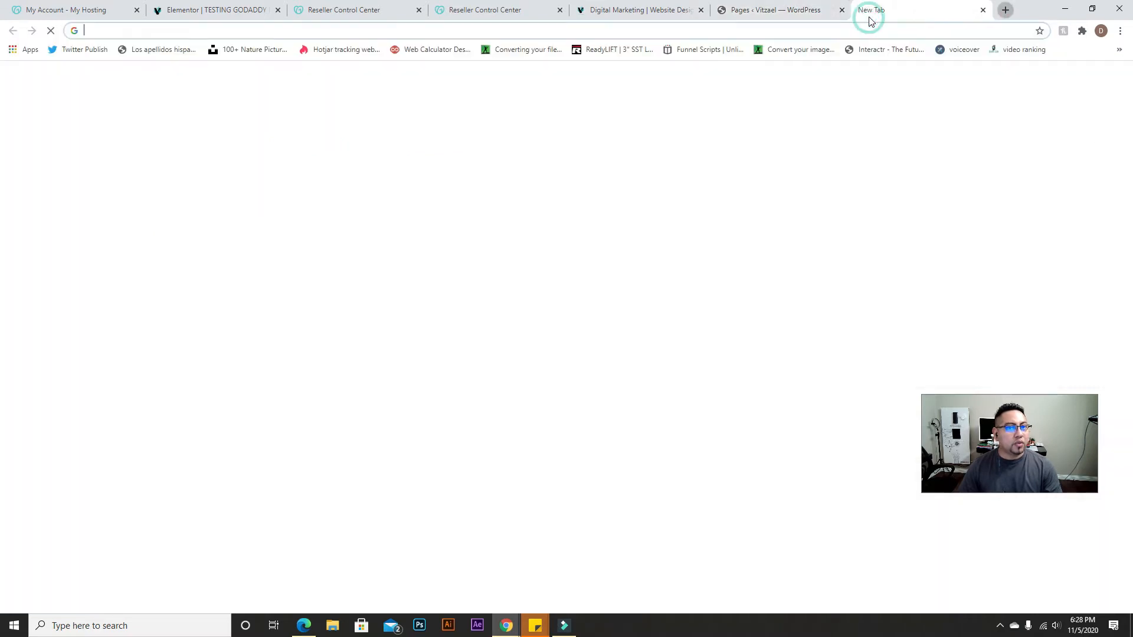
type("etzael.com")
key("Right")
key("Return")
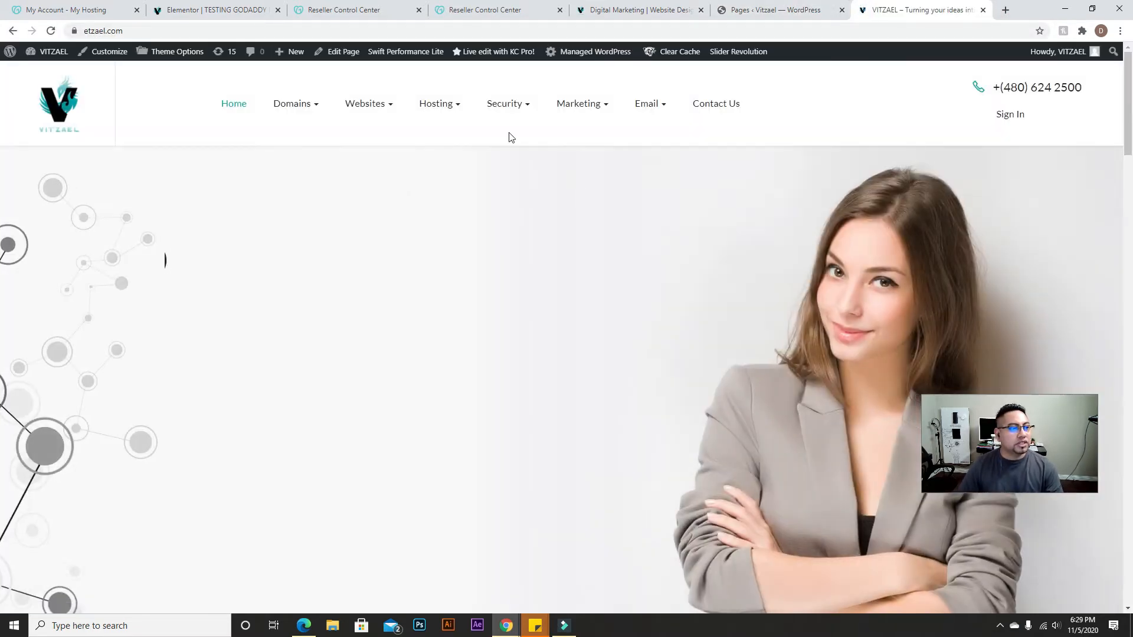
mouse_move(298, 110)
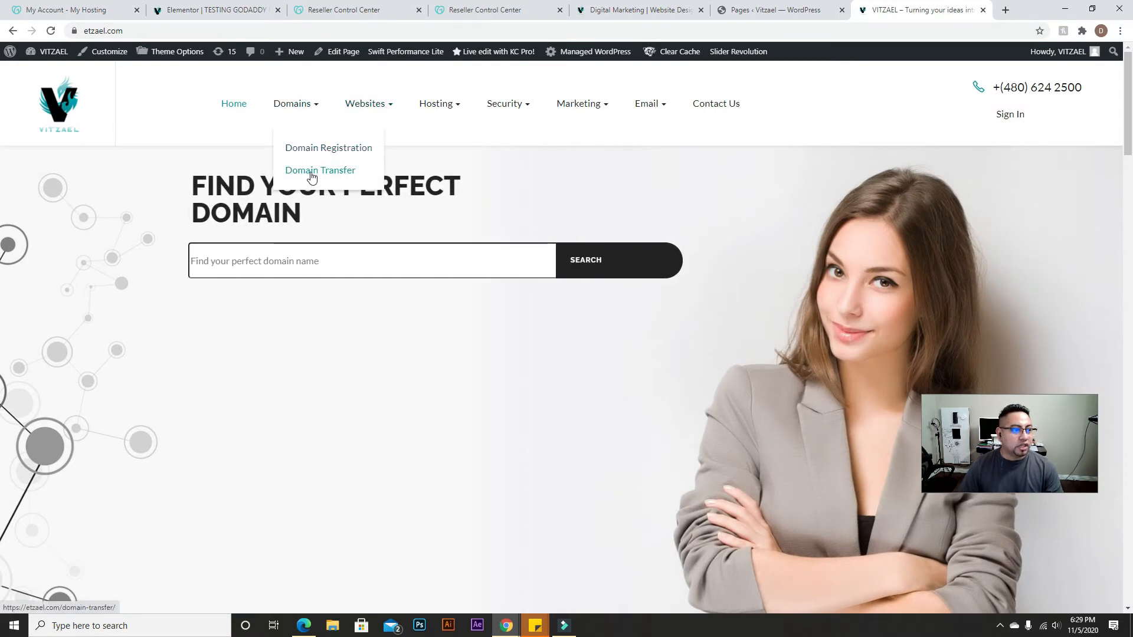
mouse_move(382, 116)
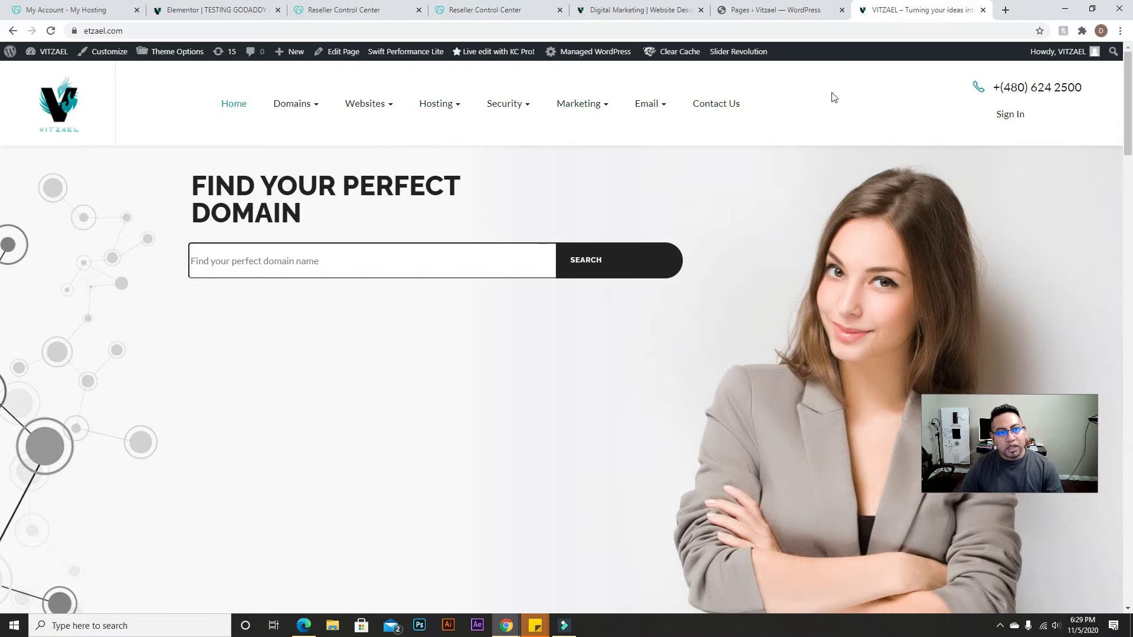
Step: In the Reseller Control Center tab, close the category editor and review the storefront navigation categories
left_click(518, 11)
scroll(639, 160, "up", 2)
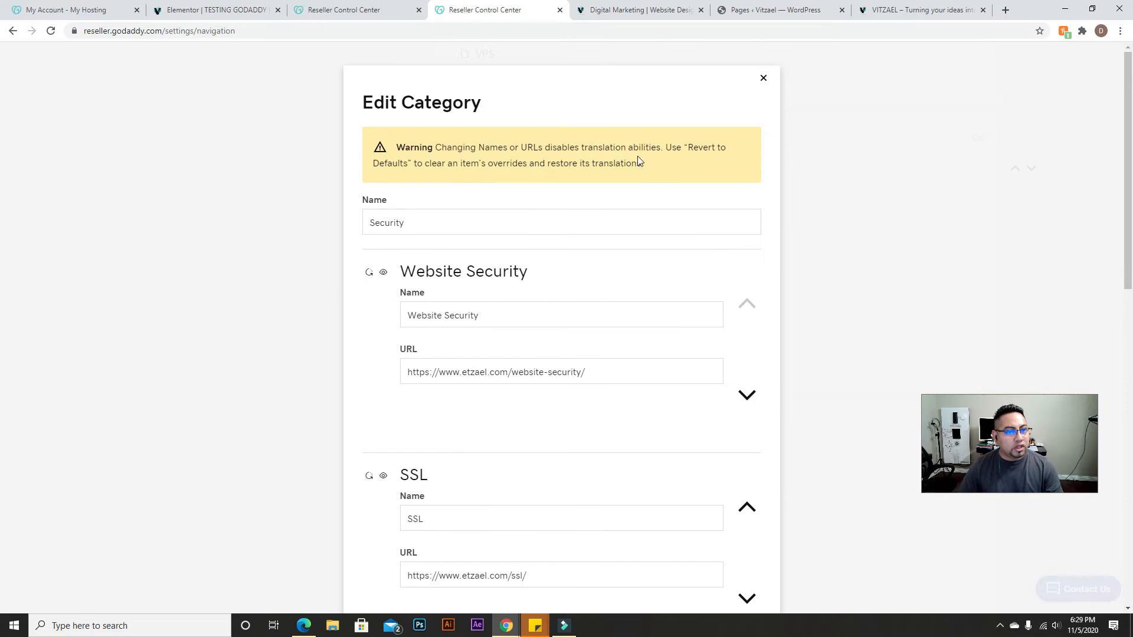
left_click(763, 78)
scroll(593, 171, "up", 10)
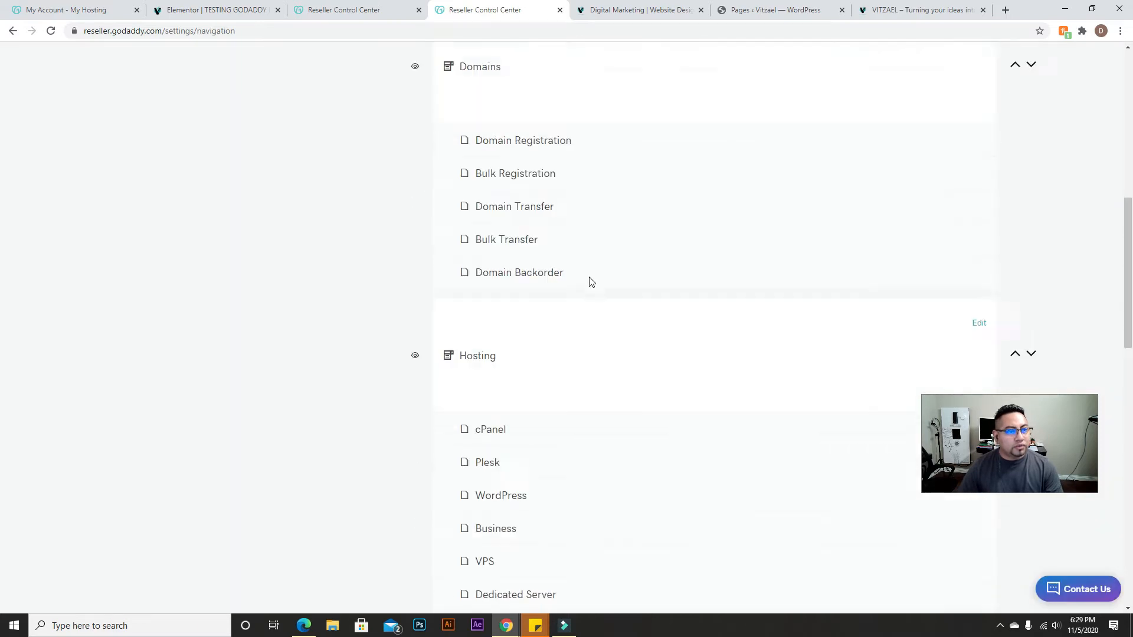
left_click(475, 101)
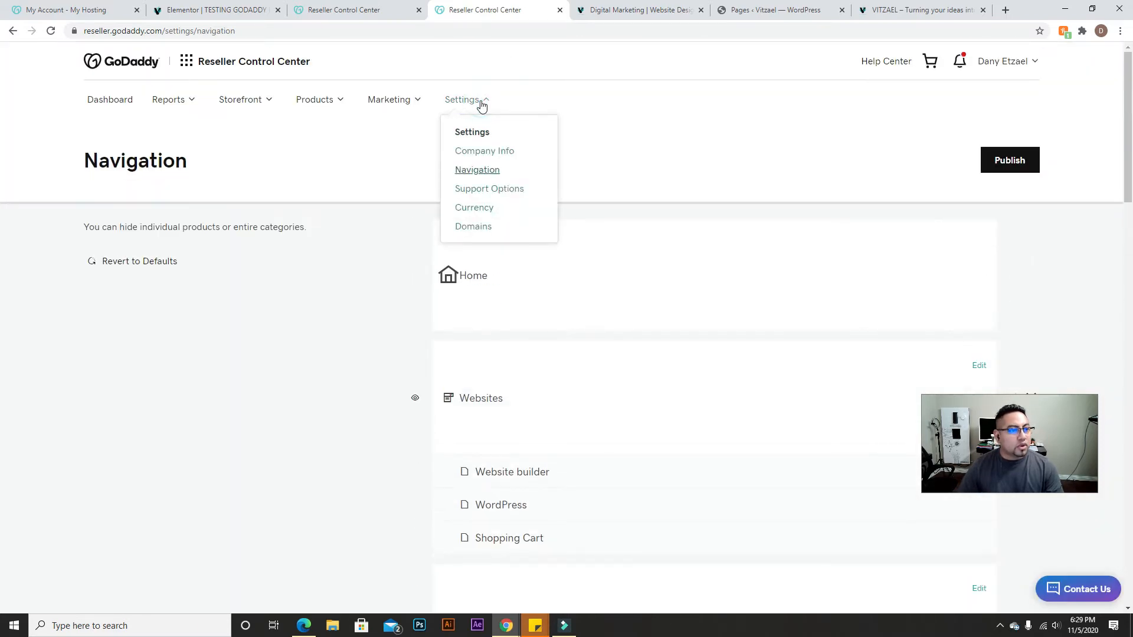
left_click(1014, 270)
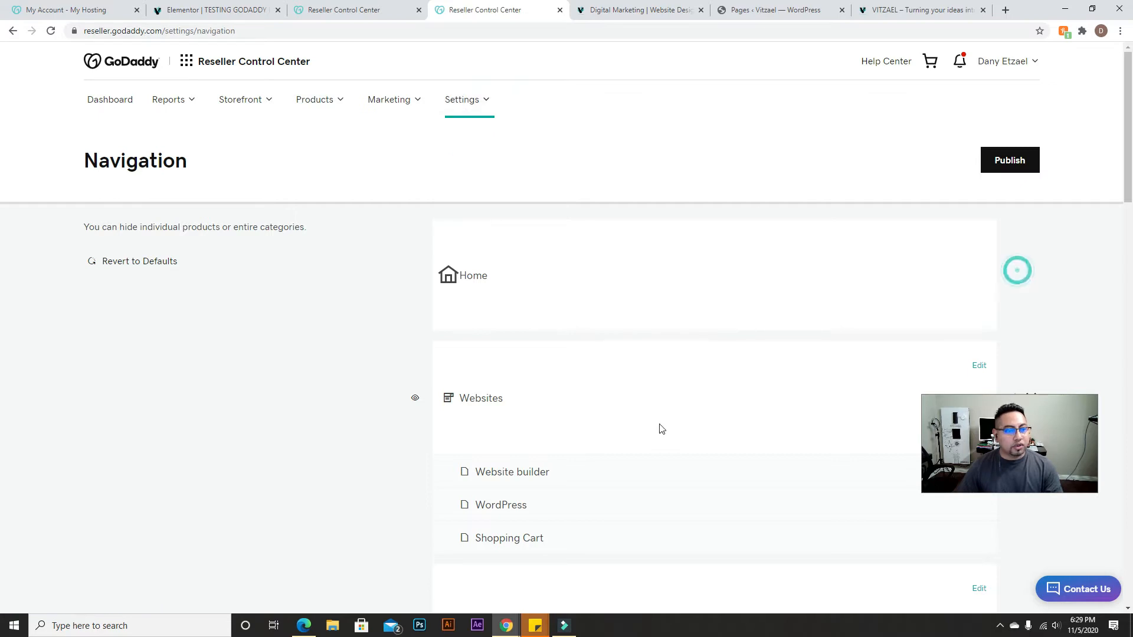
scroll(582, 303, "down", 3)
scroll(512, 354, "down", 7)
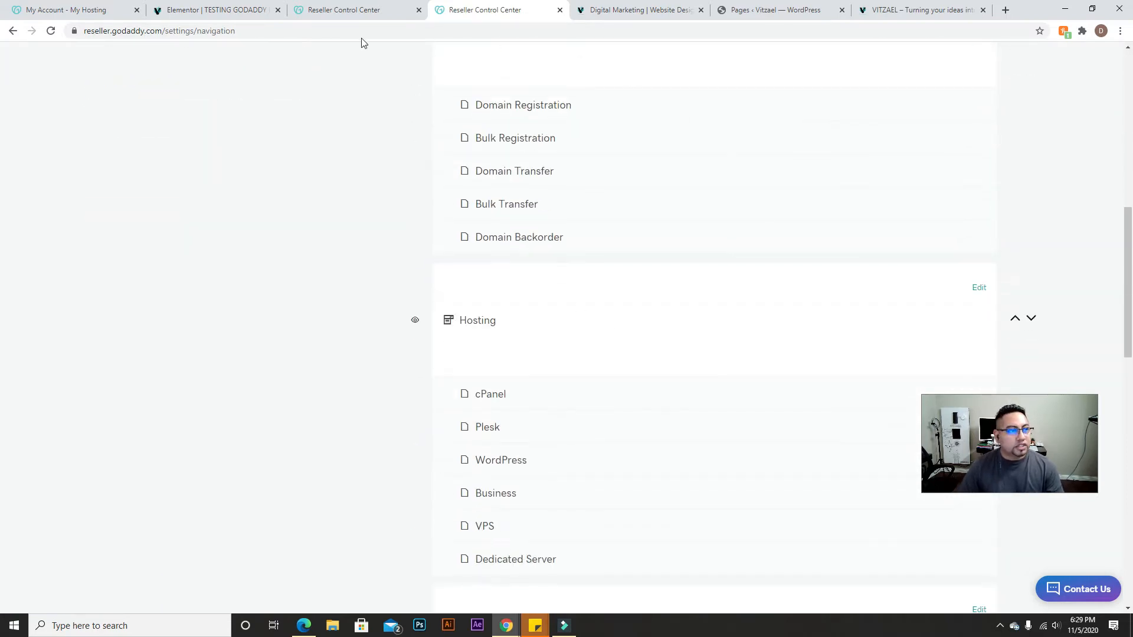
Step: Browse through the open browser tabs
left_click(244, 9)
left_click(348, 10)
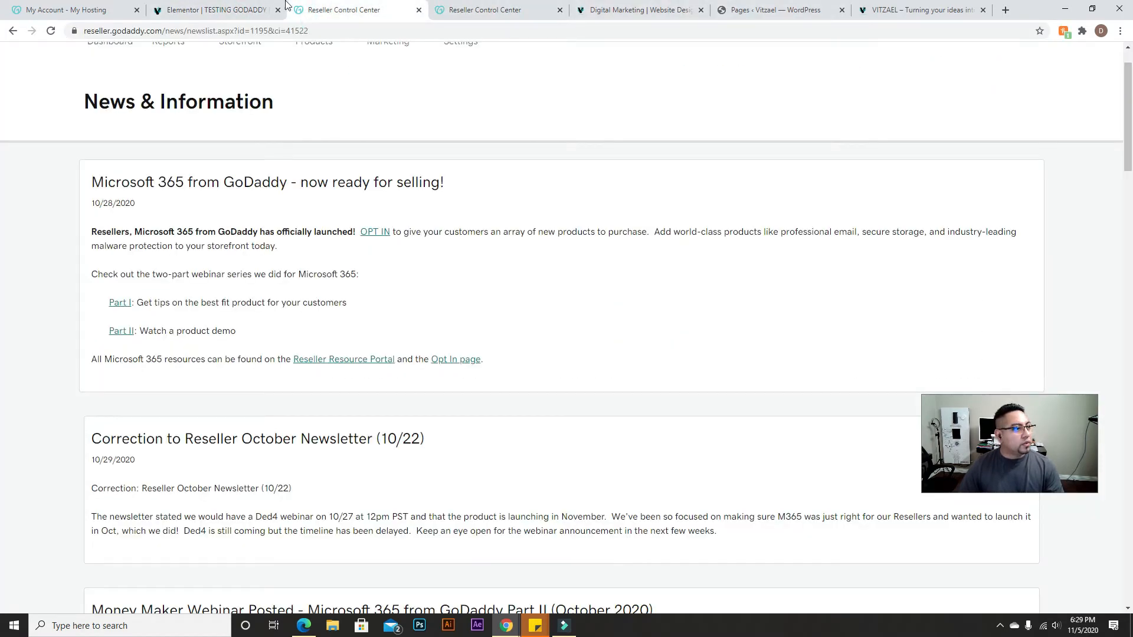
left_click(778, 10)
left_click(678, 6)
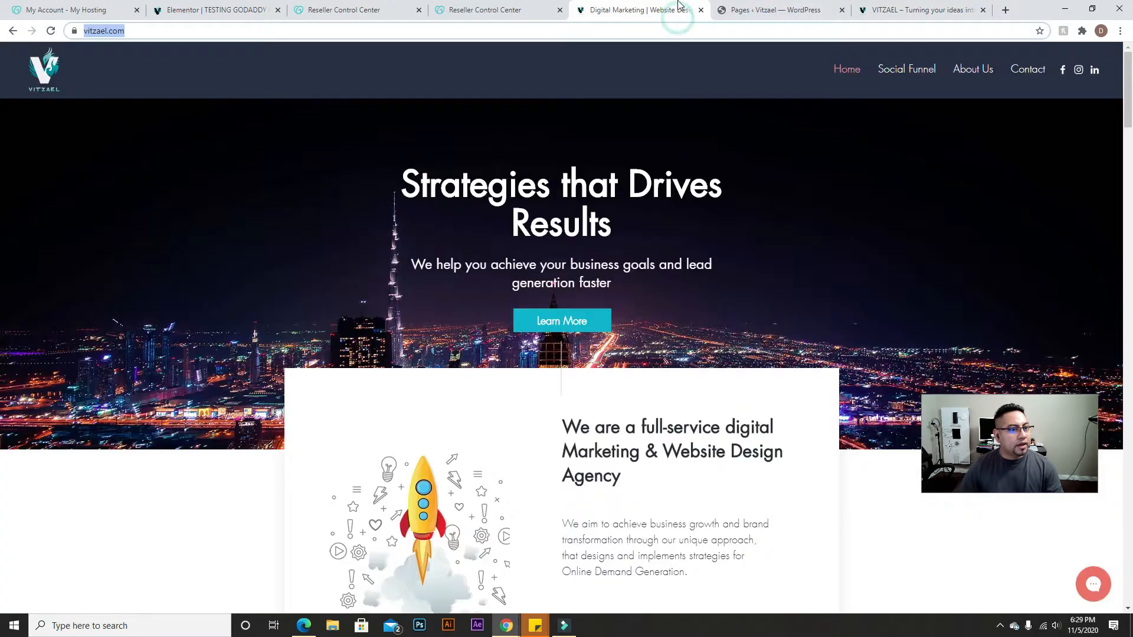
left_click(491, 6)
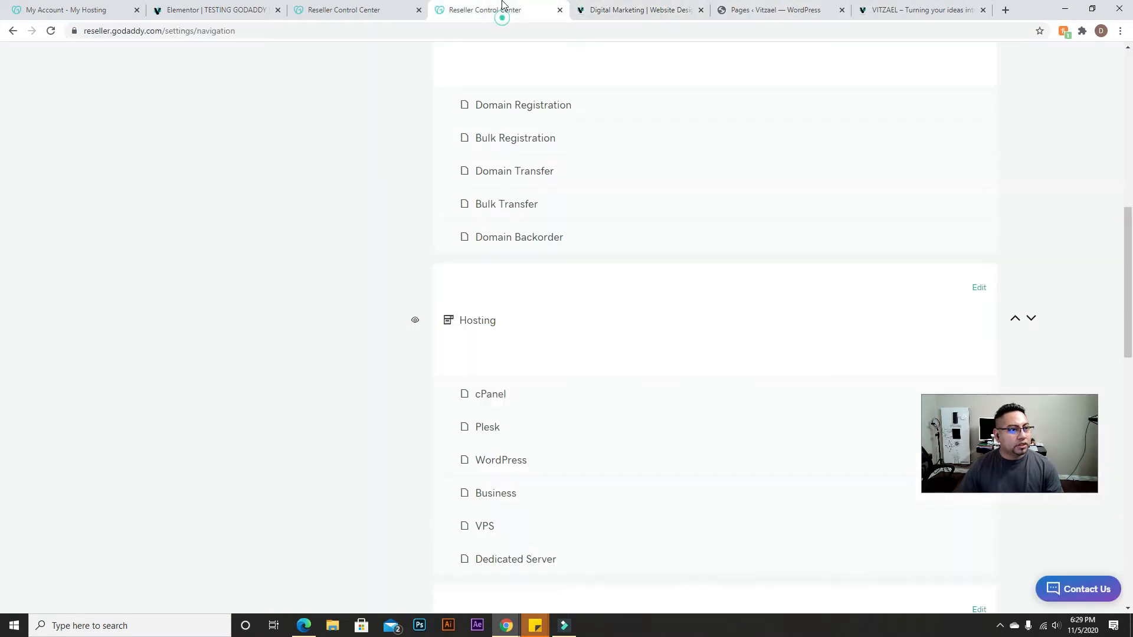
left_click(386, 8)
left_click(197, 14)
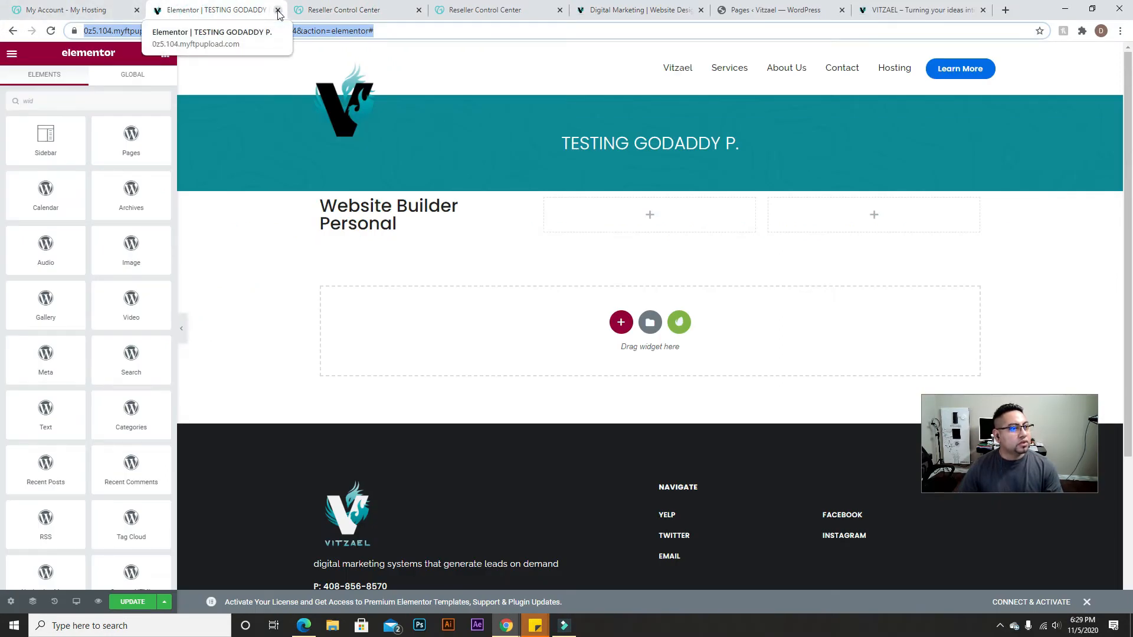
Step: Close the Elementor editor tab and the extra Reseller Control Center tab, returning to the WordPress Pages tab
left_click(278, 10)
left_click(620, 98)
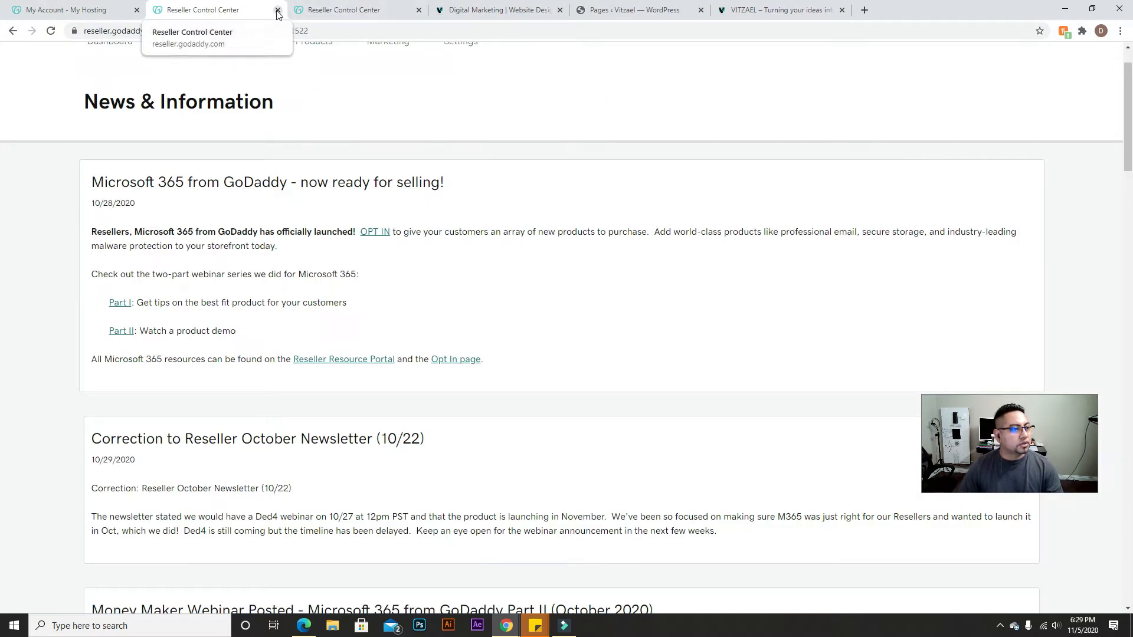
left_click(278, 10)
left_click(354, 15)
left_click(524, 12)
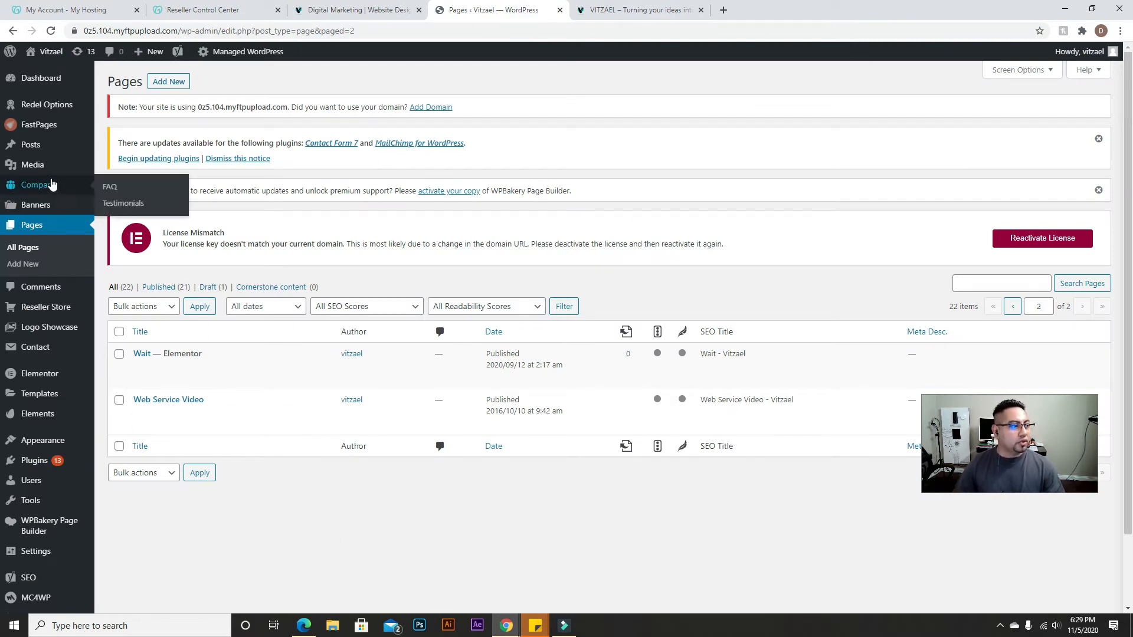
Step: Open the Reseller Store's All Products list and look through it
left_click(49, 309)
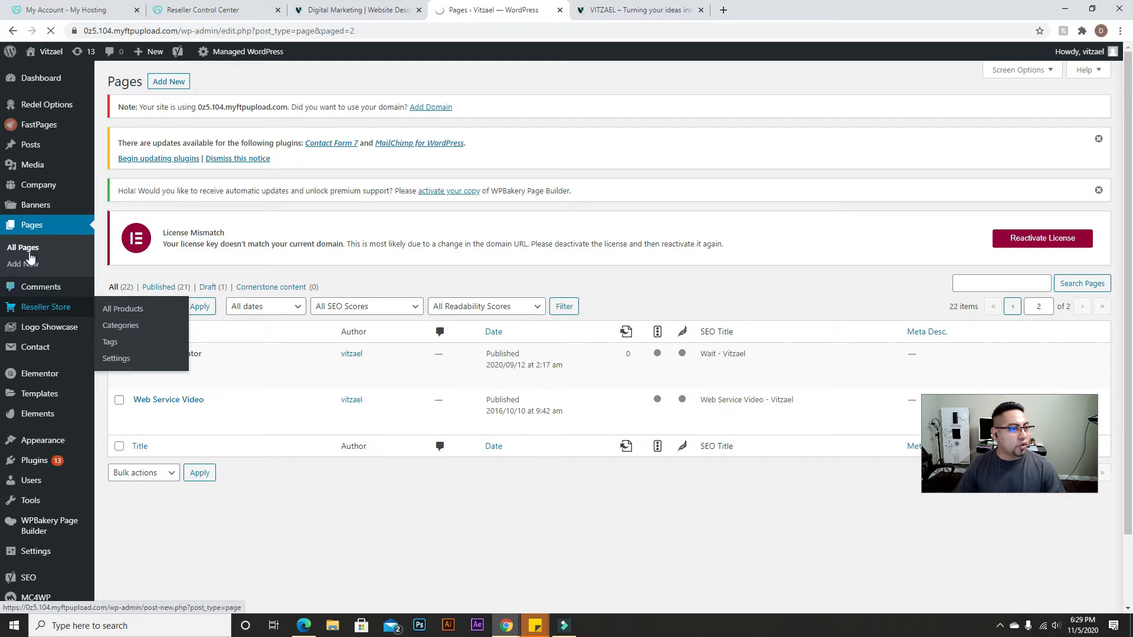
scroll(336, 354, "down", 3)
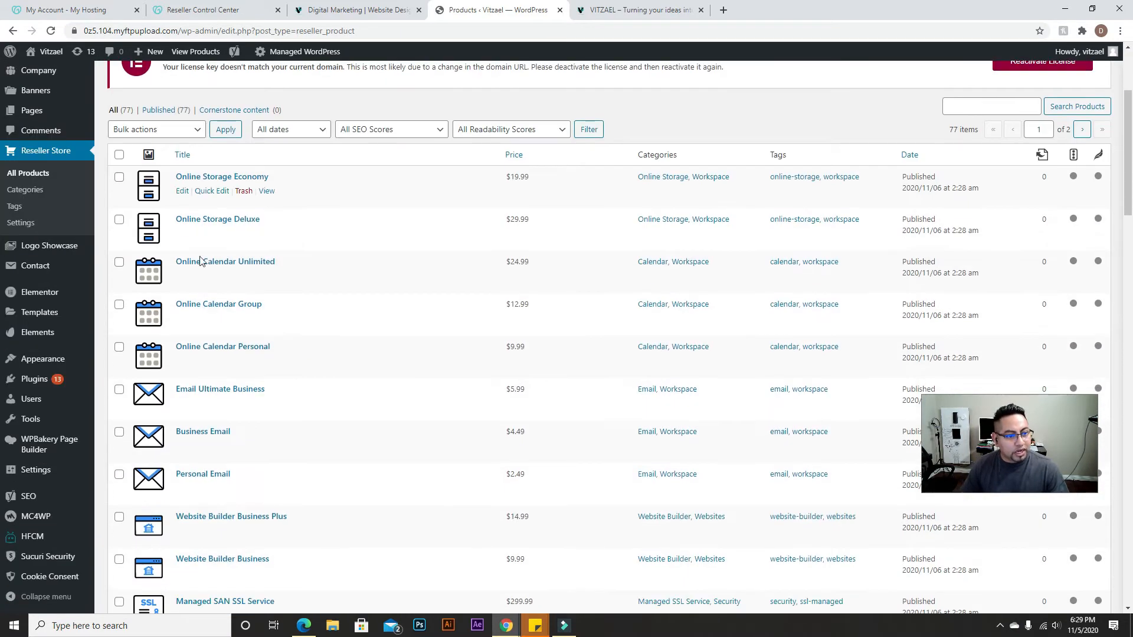
scroll(260, 295, "up", 3)
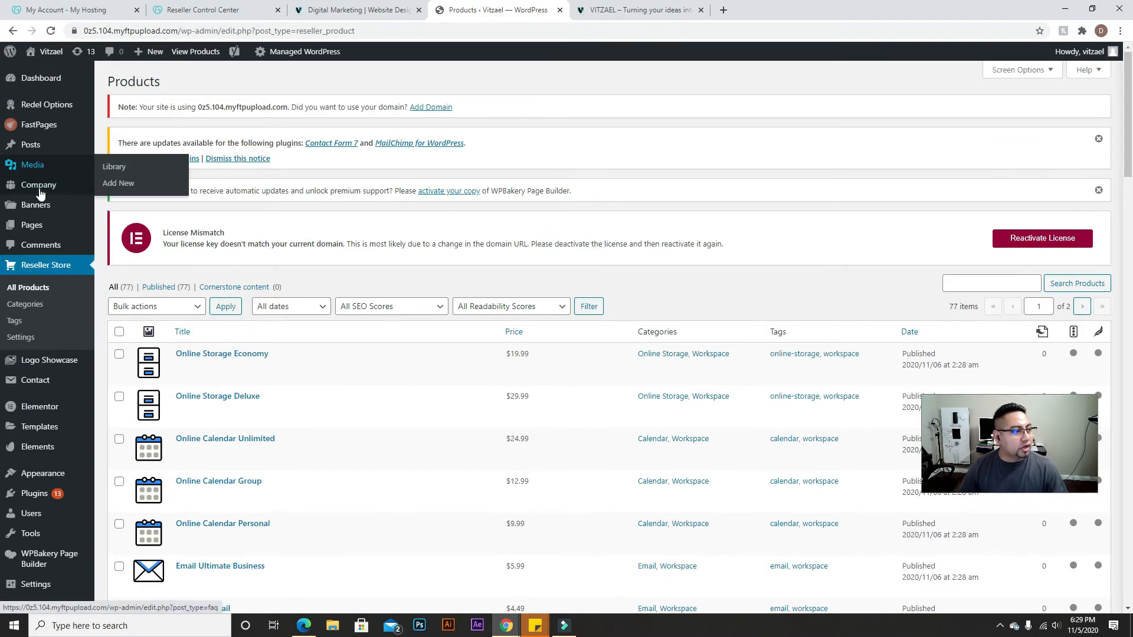
Step: Add a new WordPress page titled c-panel and publish it
left_click(39, 226)
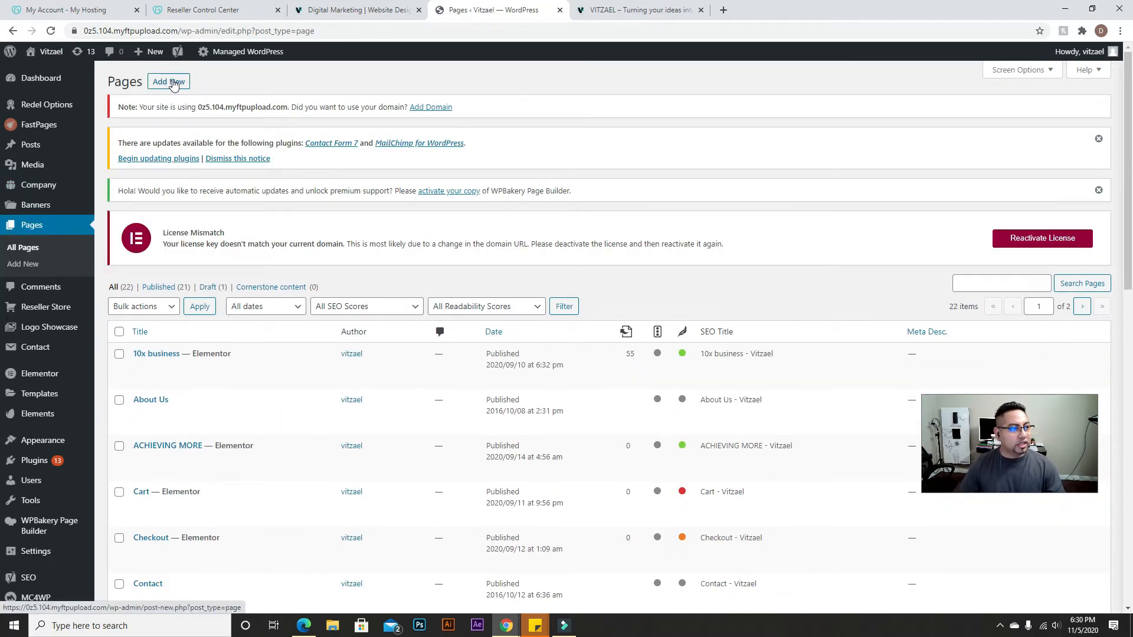
left_click(174, 84)
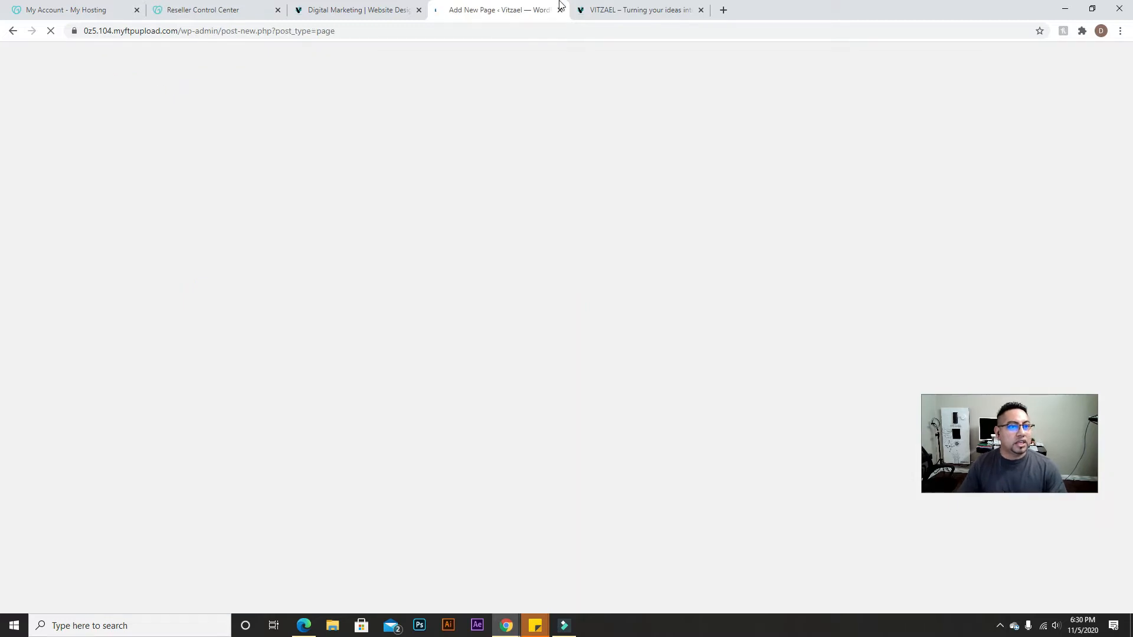
left_click(614, 10)
mouse_move(501, 123)
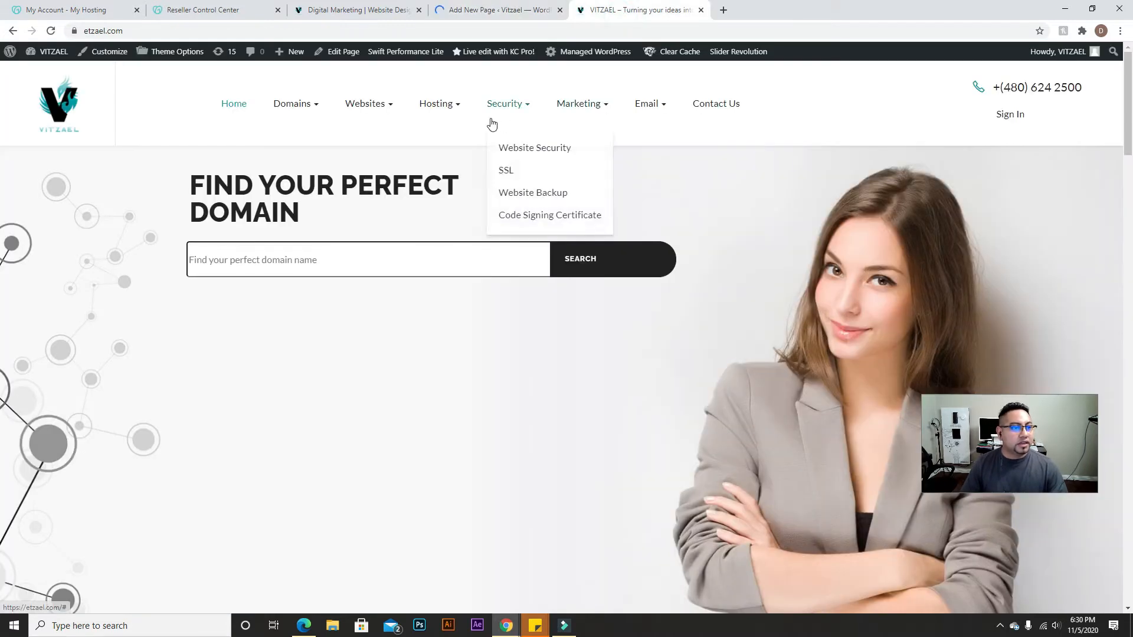
left_click(475, 13)
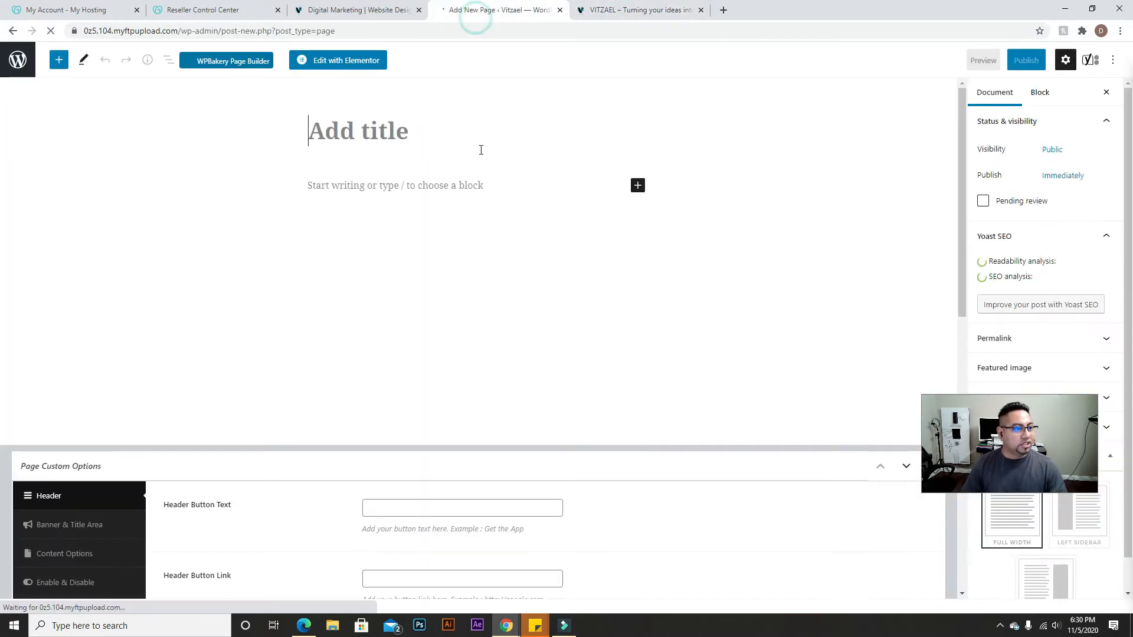
type("c-panel")
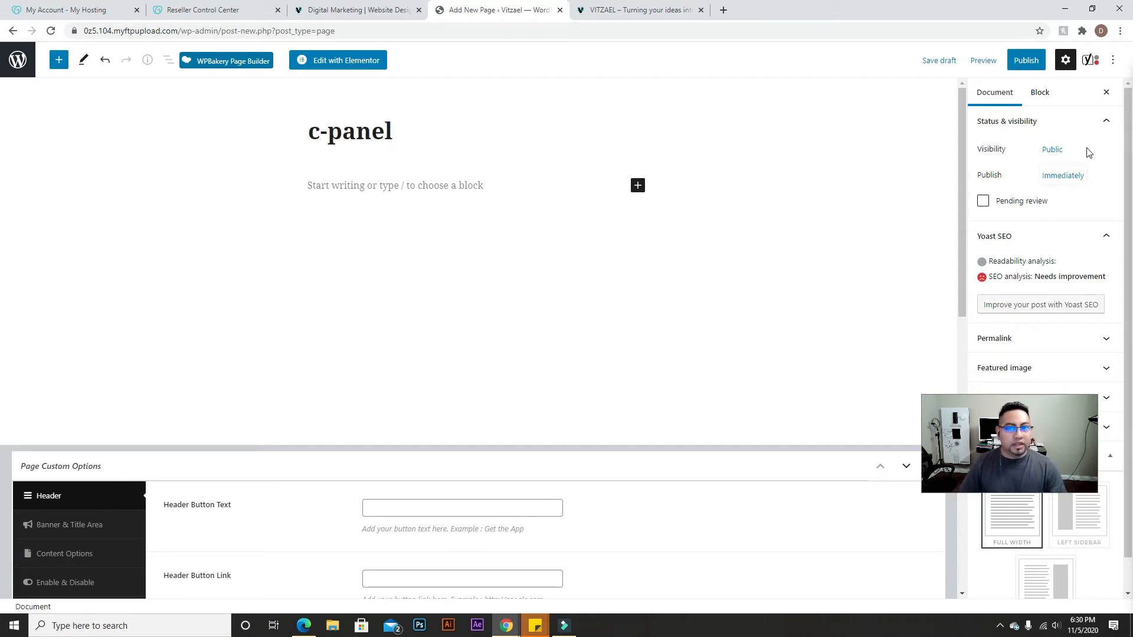
left_click(1030, 61)
left_click(1034, 61)
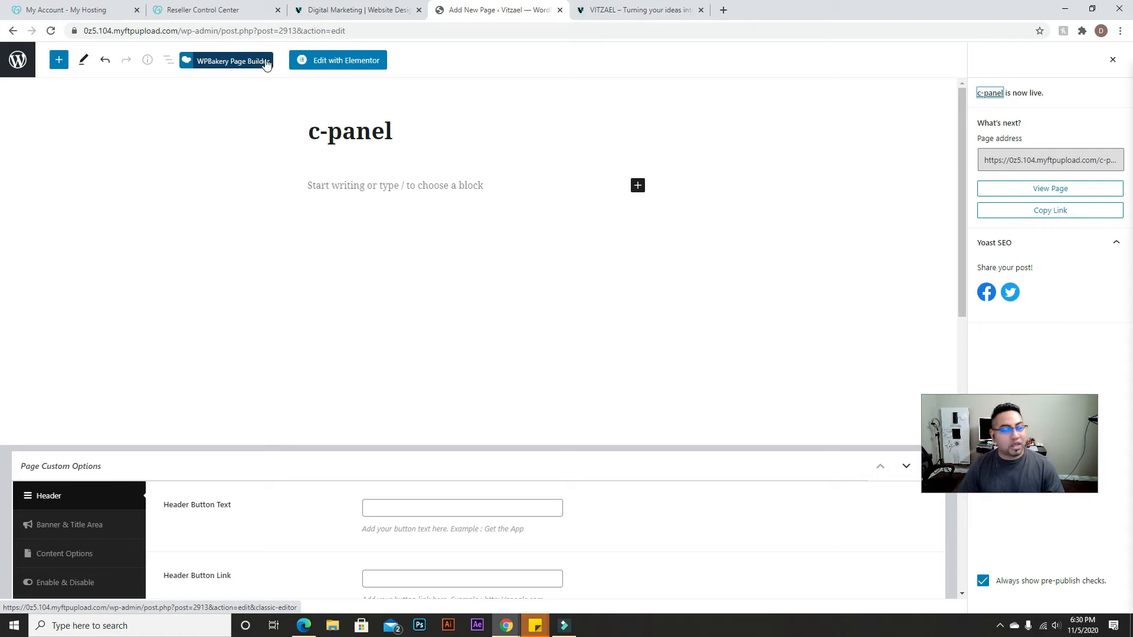
Step: Open the c-panel page in the Elementor editor and scroll through its empty layout
left_click(342, 63)
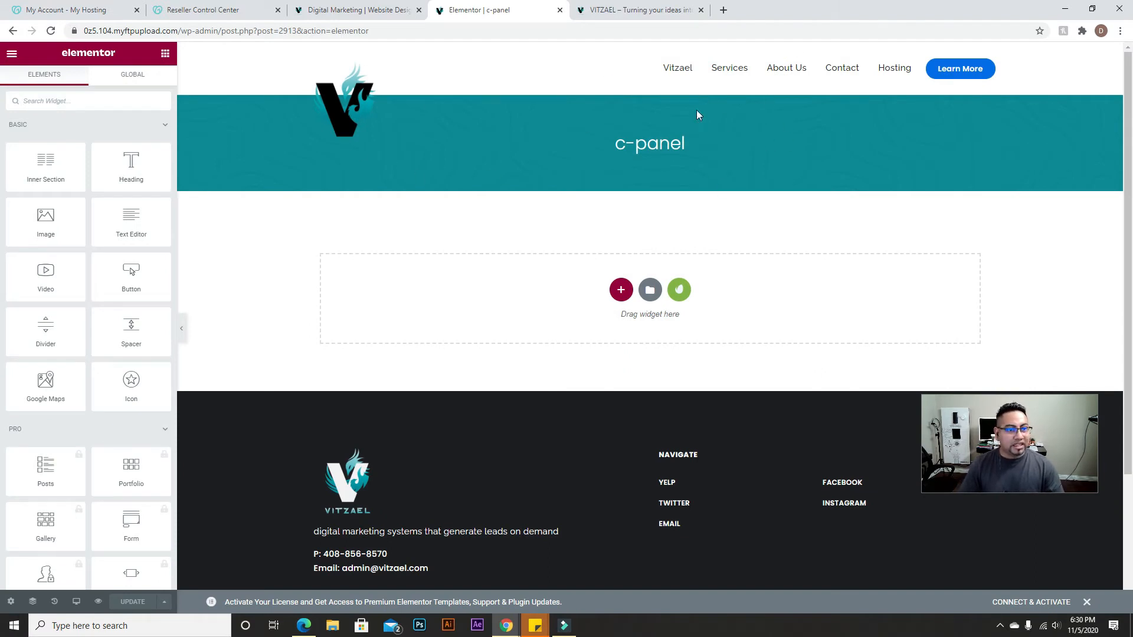
scroll(915, 147, "down", 2)
scroll(855, 204, "up", 3)
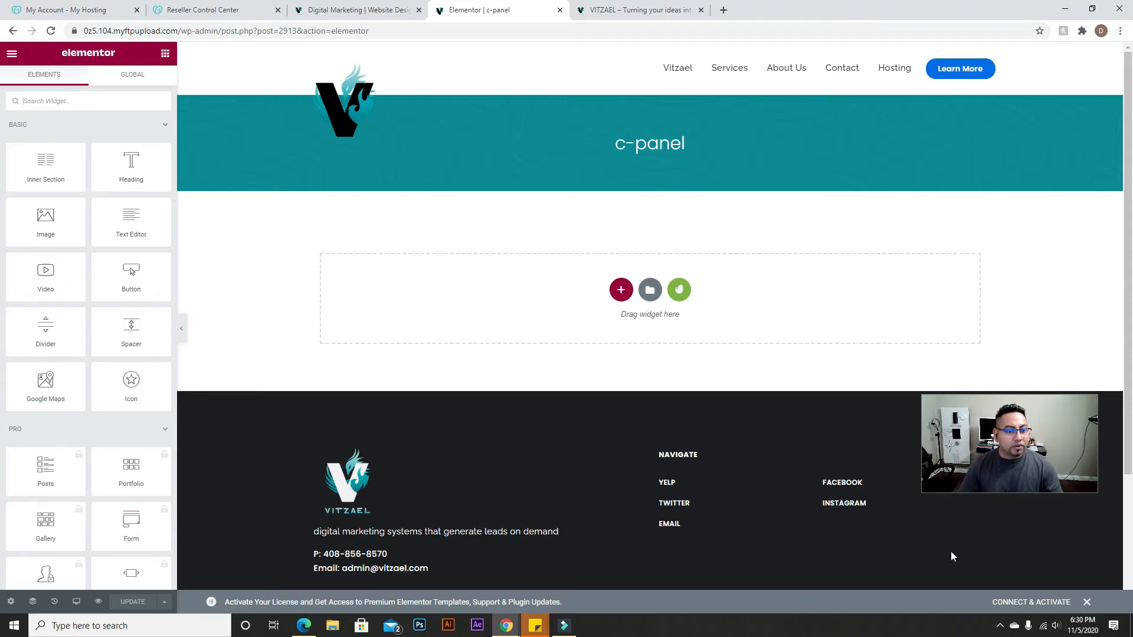
scroll(979, 339, "down", 2)
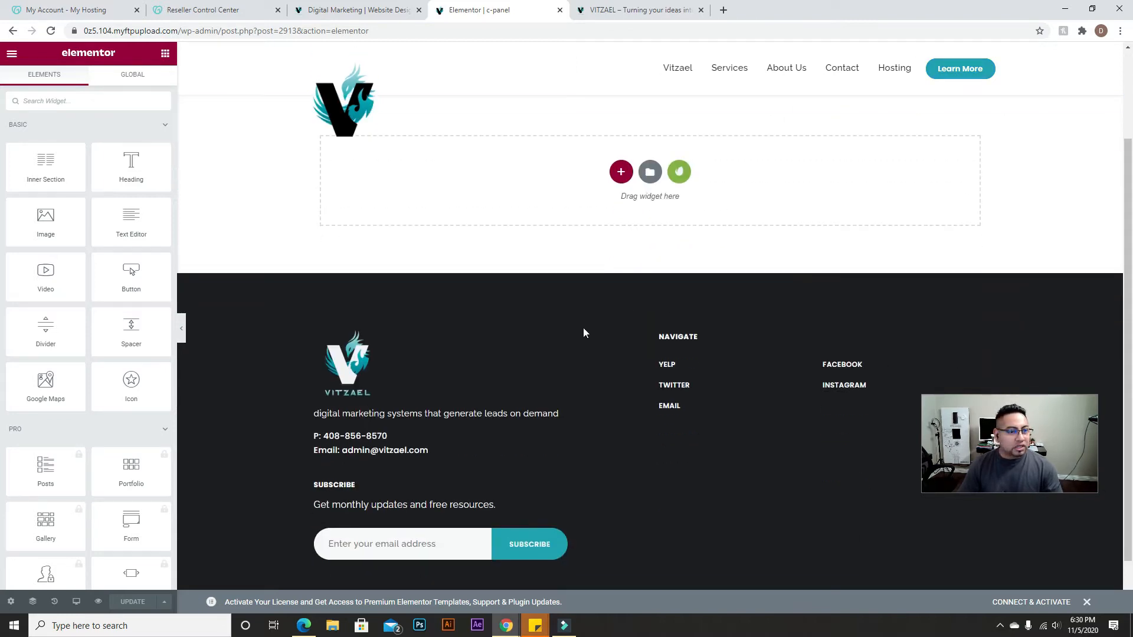
scroll(86, 486, "down", 20)
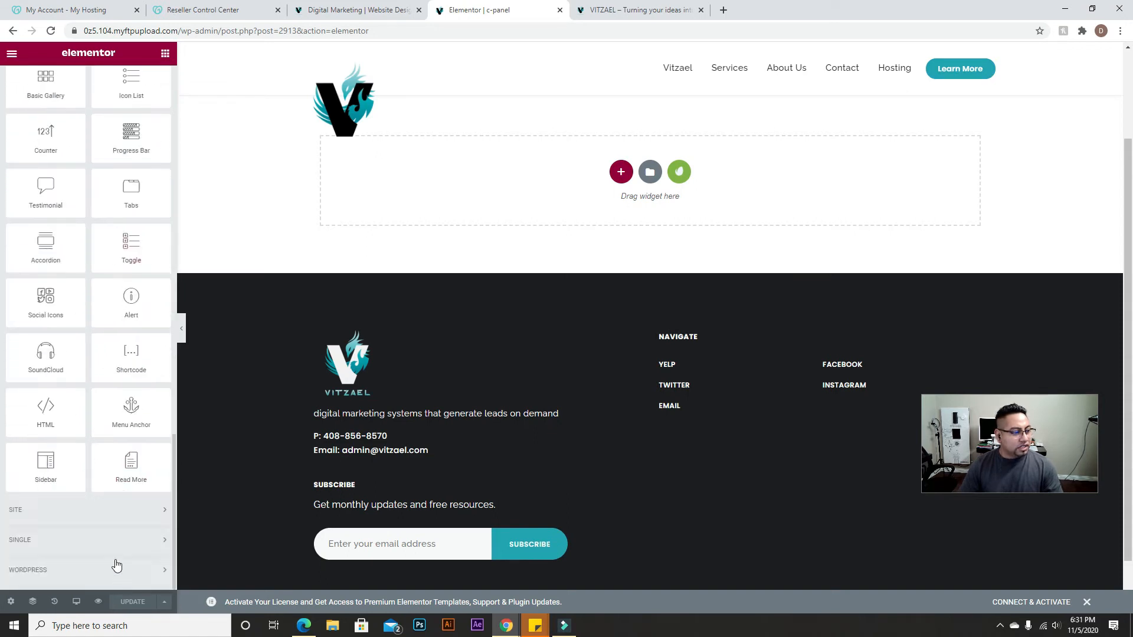
scroll(89, 407, "up", 20)
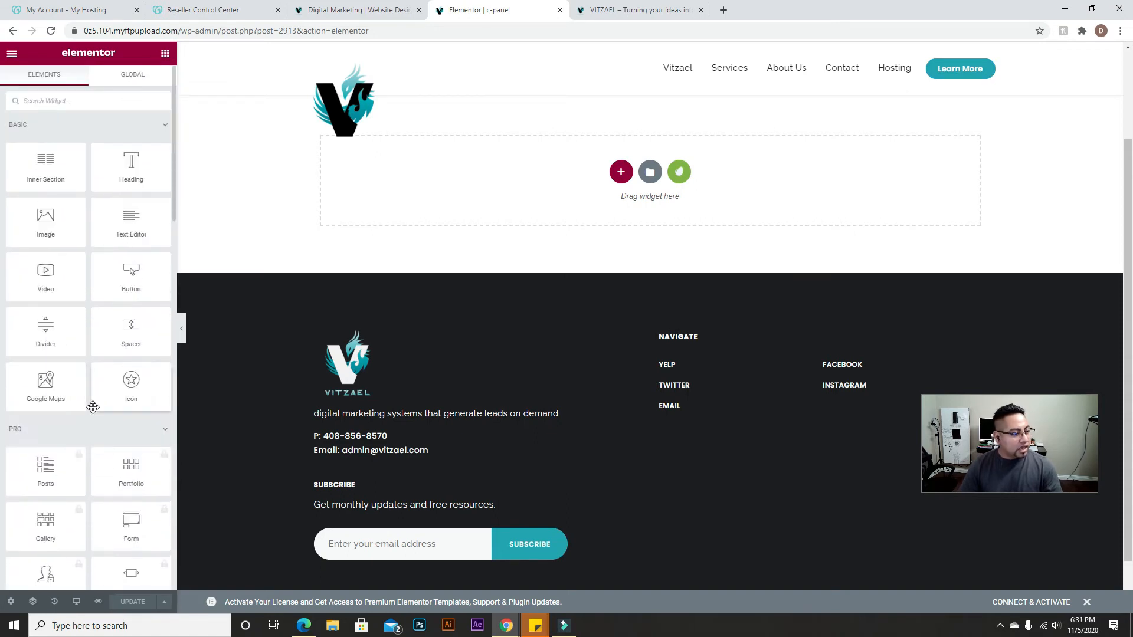
Step: In the page settings, set the page layout to Elementor Canvas
left_click(10, 602)
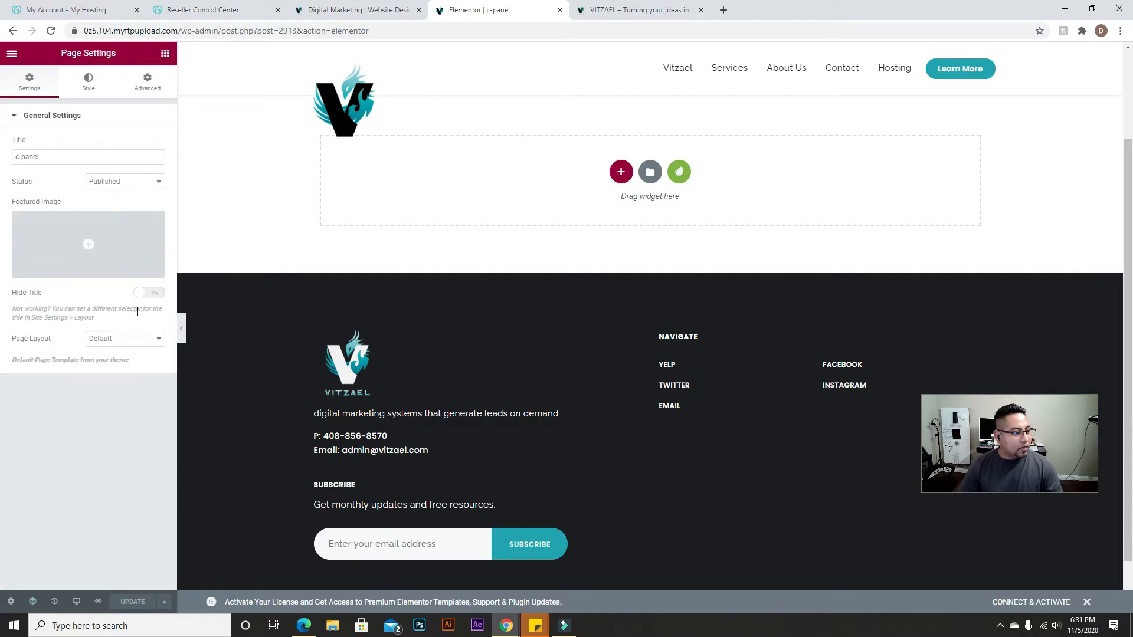
left_click(132, 347)
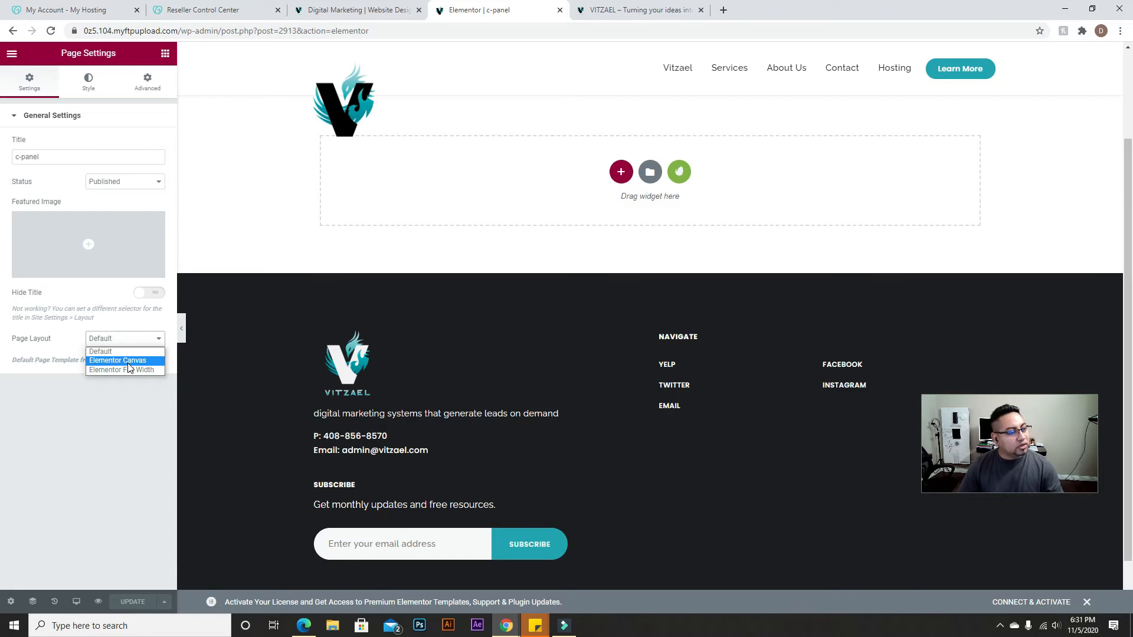
left_click(128, 361)
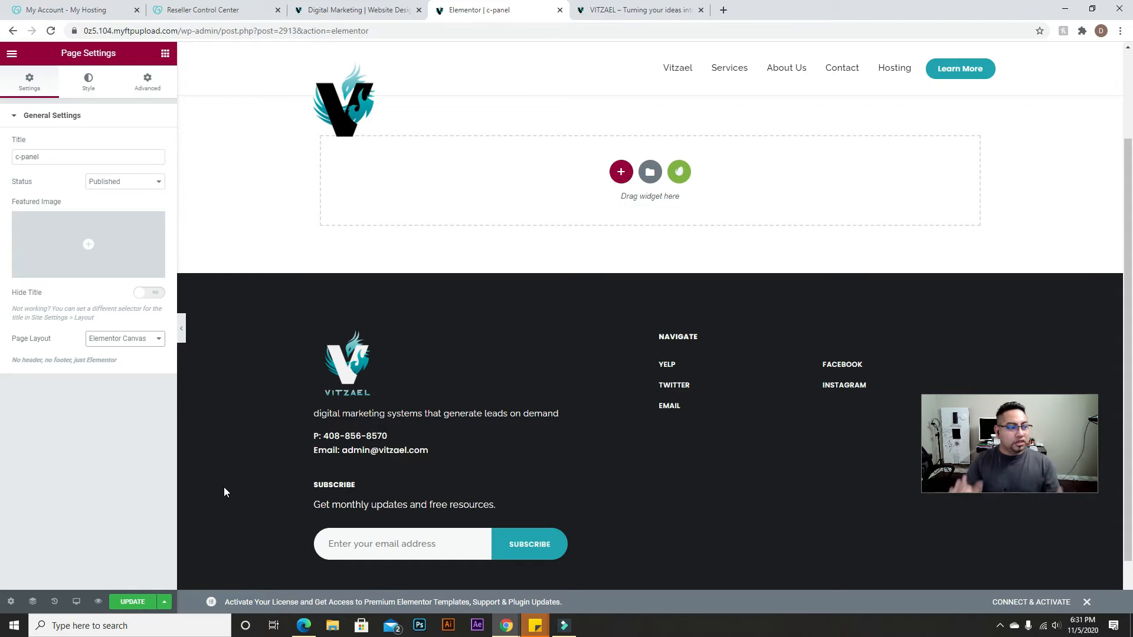
left_click(160, 344)
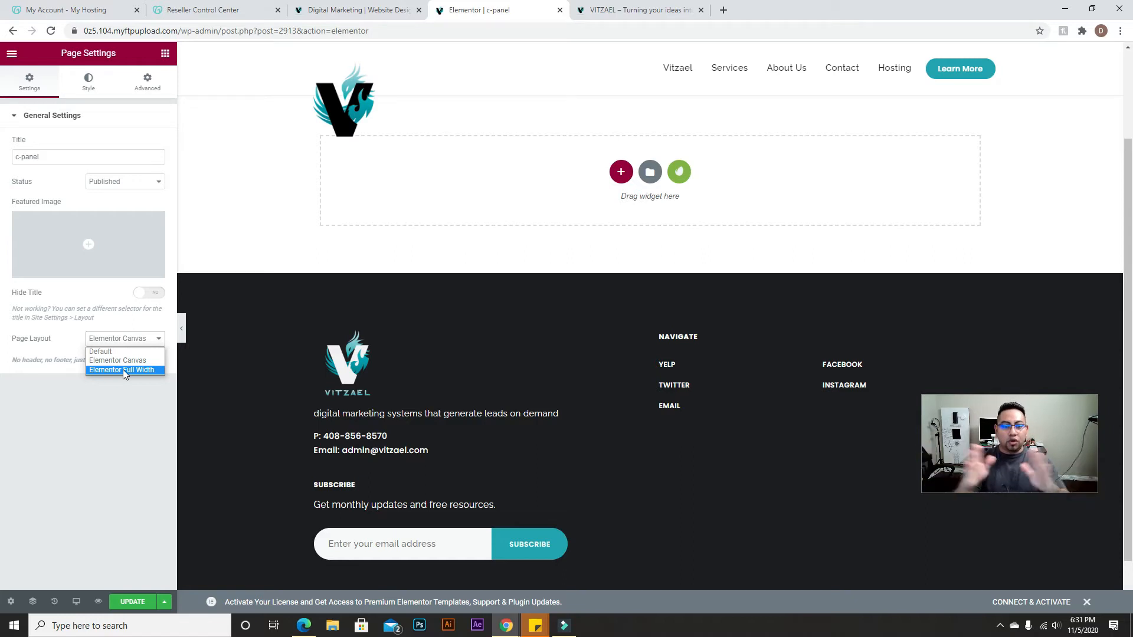
left_click(124, 370)
left_click(154, 338)
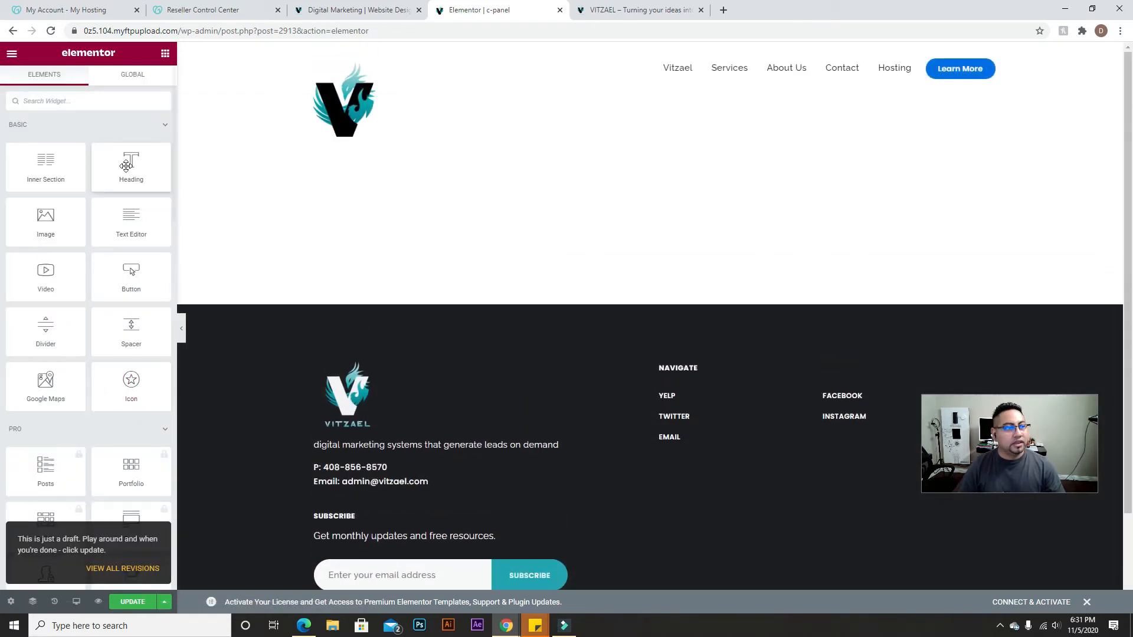
left_click(11, 601)
left_click(157, 340)
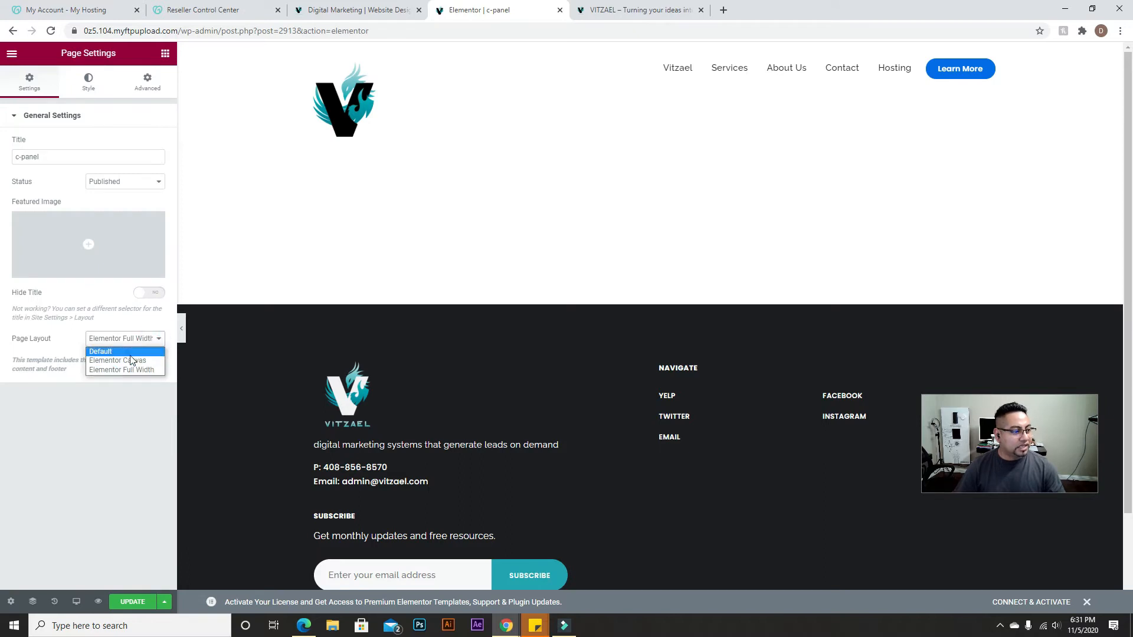
left_click(135, 362)
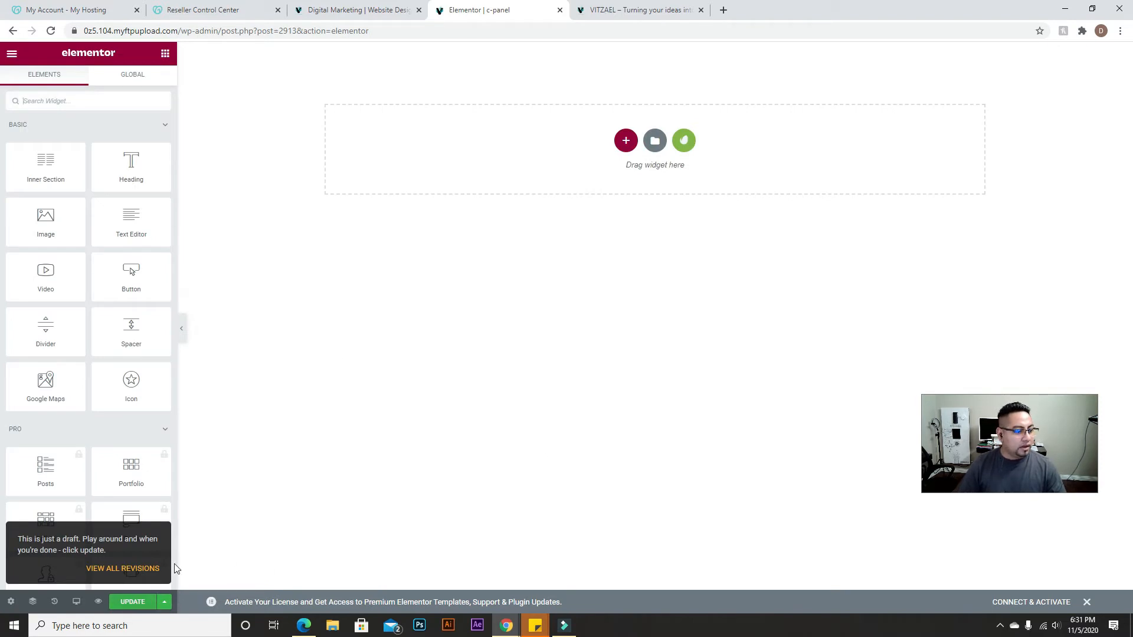
Step: Try to insert the Product – App page template from the Elementor library
left_click(626, 140)
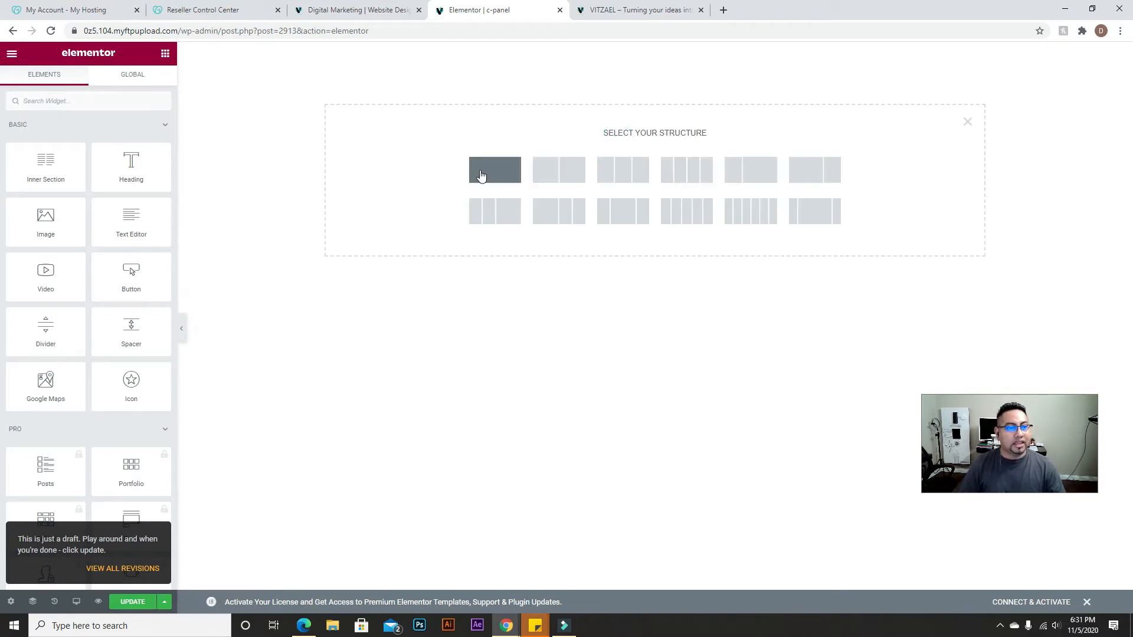
left_click(969, 122)
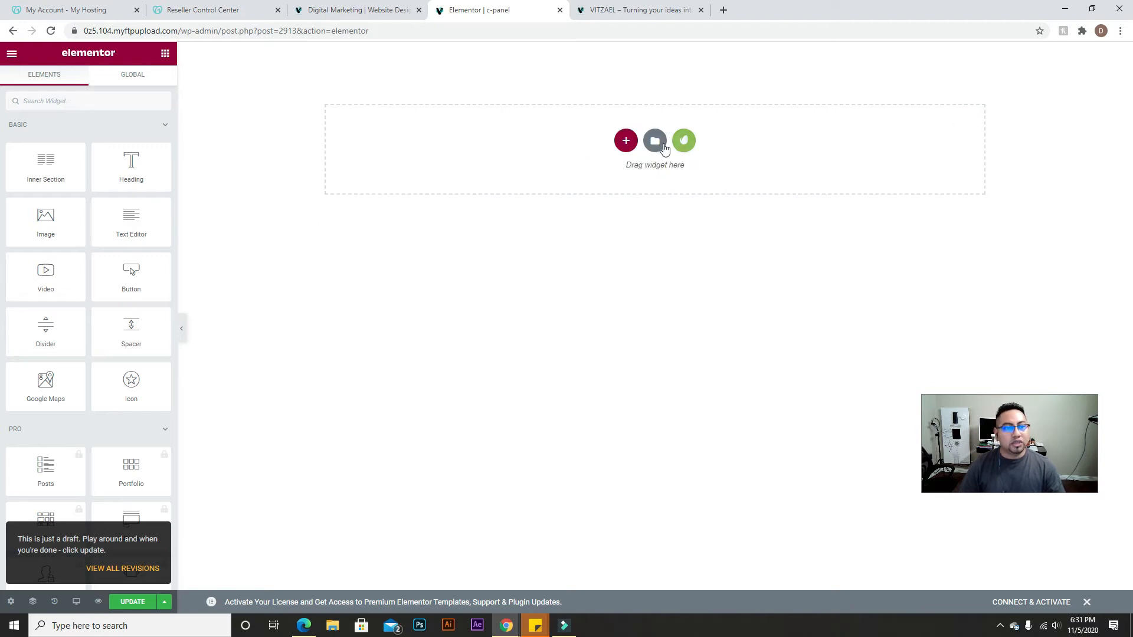
left_click(656, 140)
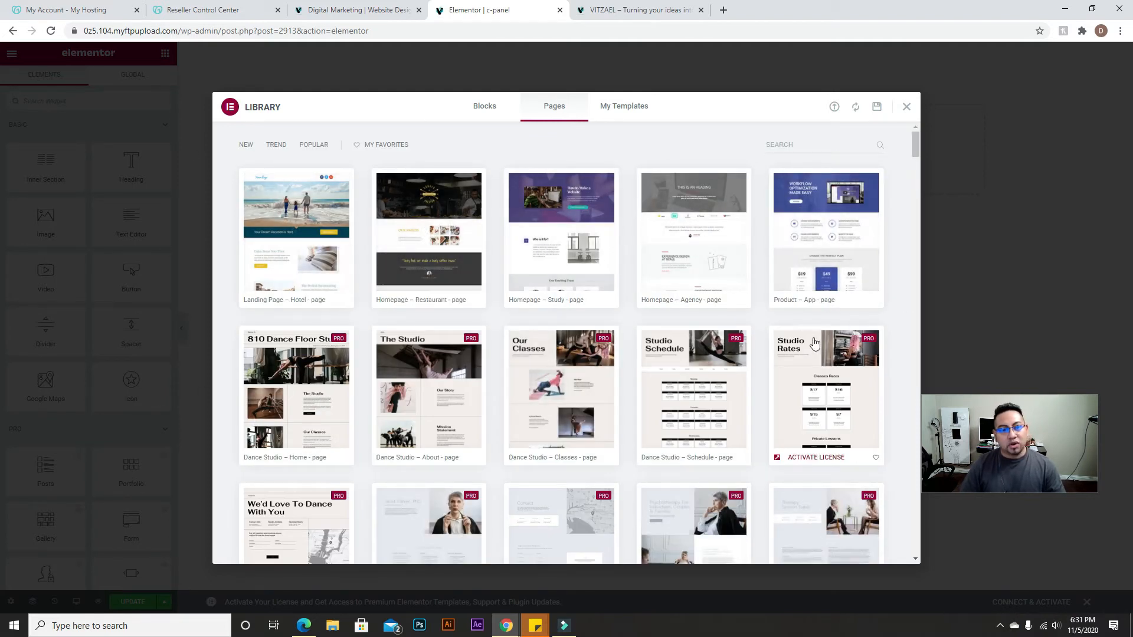
left_click(854, 232)
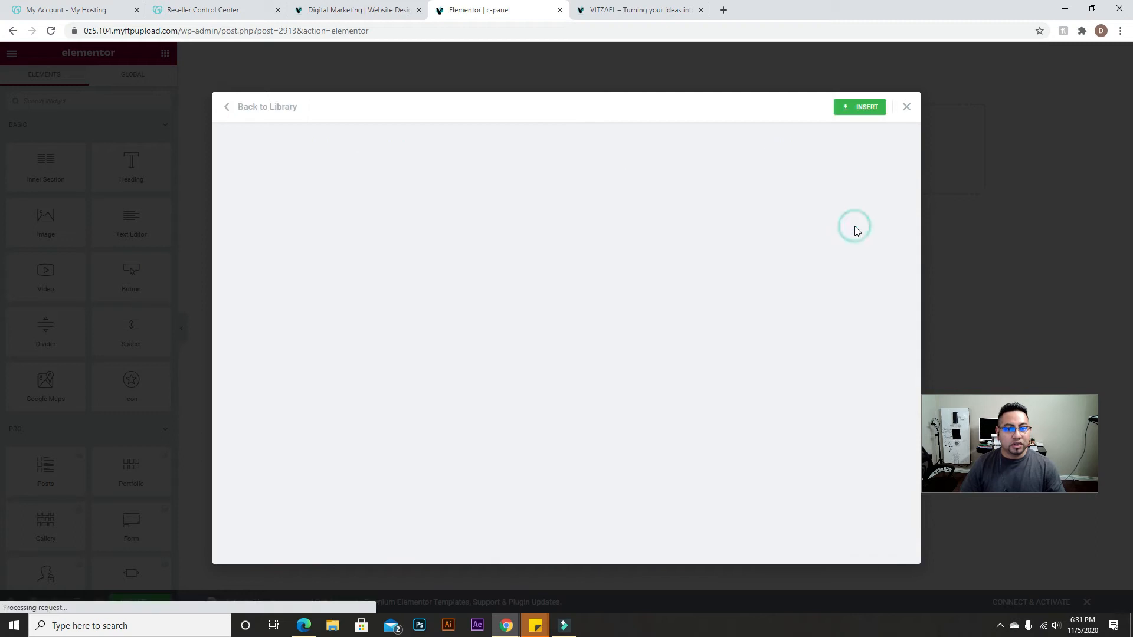
left_click(862, 115)
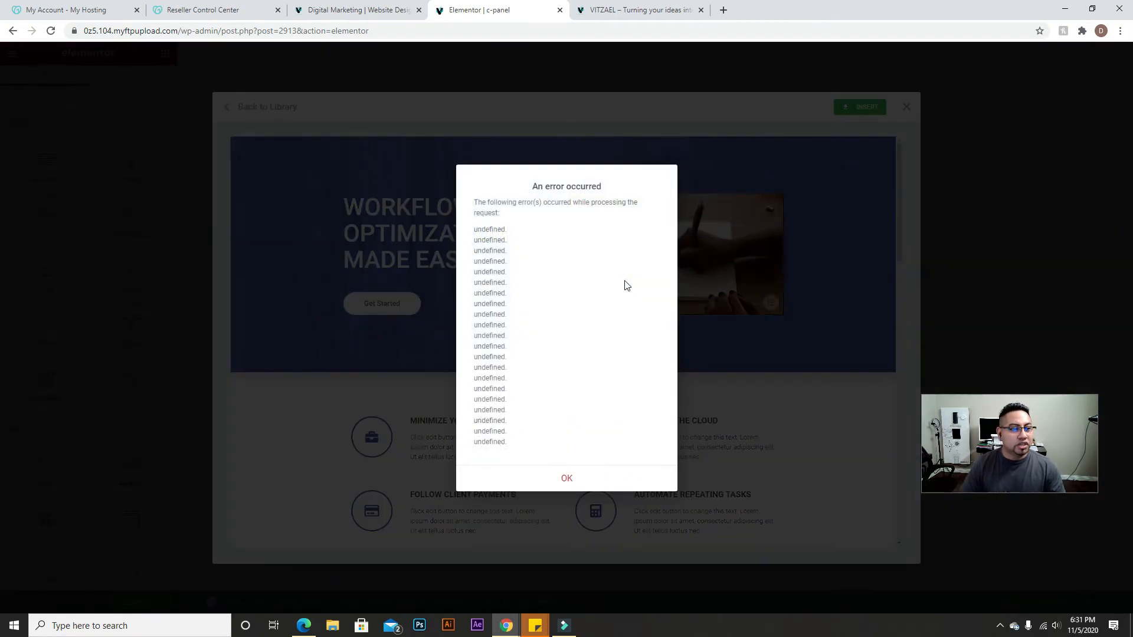
left_click(568, 479)
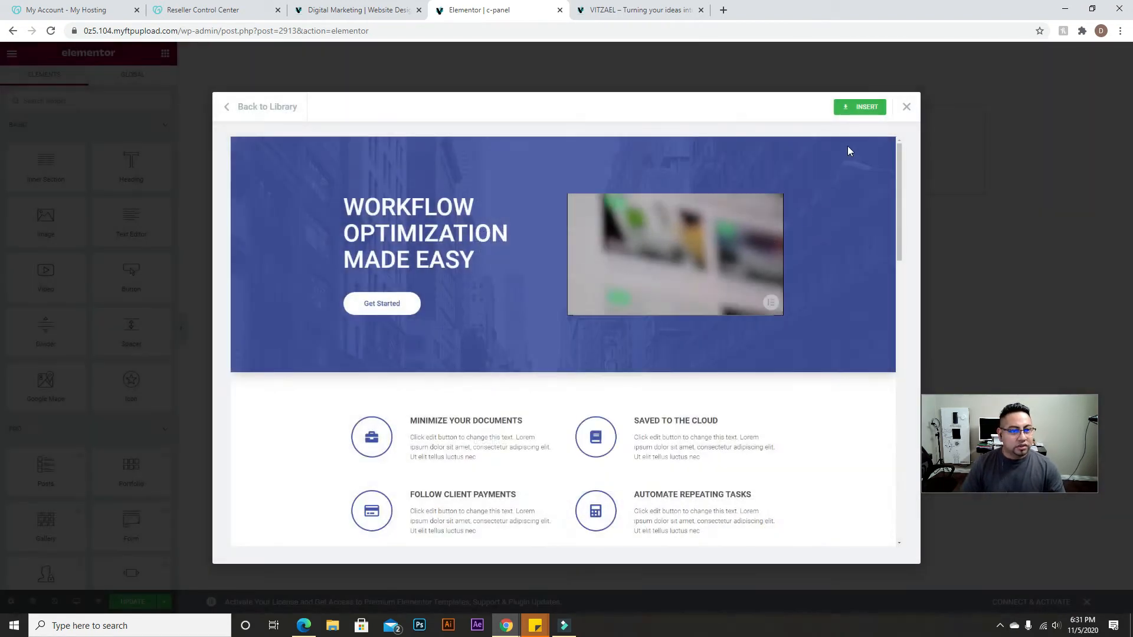
Step: Try to insert the Landing Page – Hotel template from the library
left_click(245, 106)
left_click(295, 233)
left_click(868, 108)
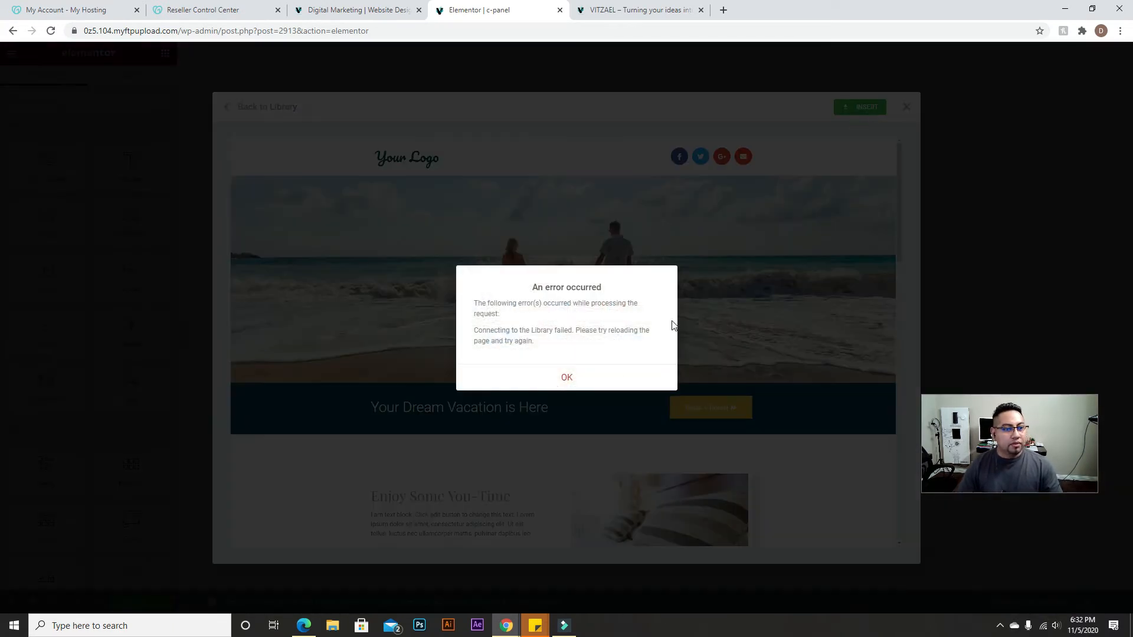
left_click(566, 381)
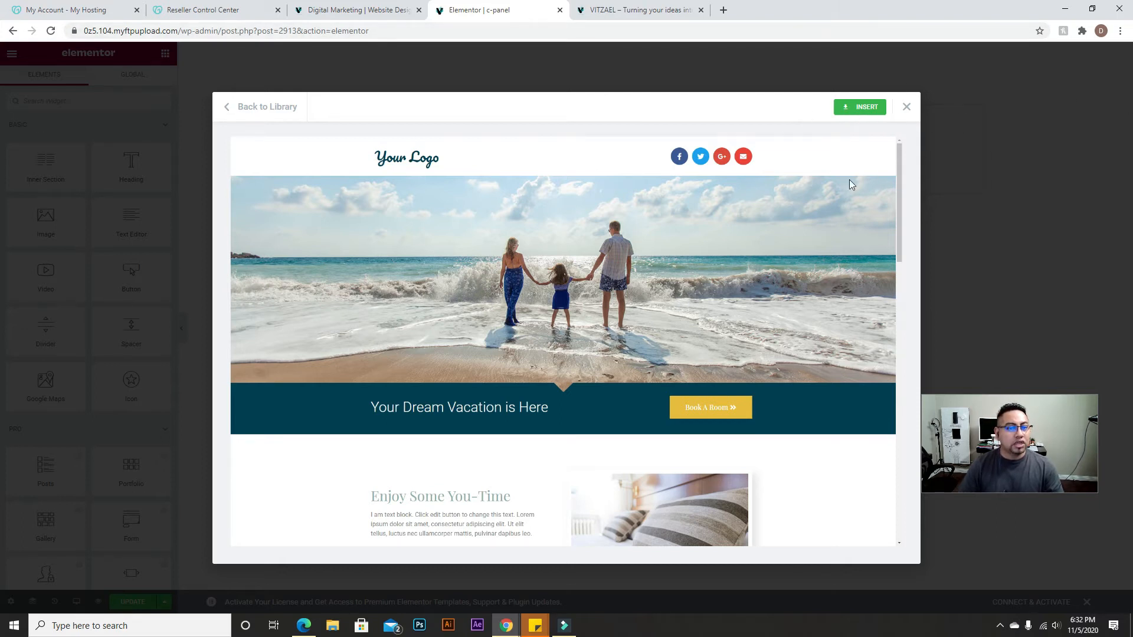
Step: Insert the saved template 10X your business from My Templates into the page
left_click(232, 106)
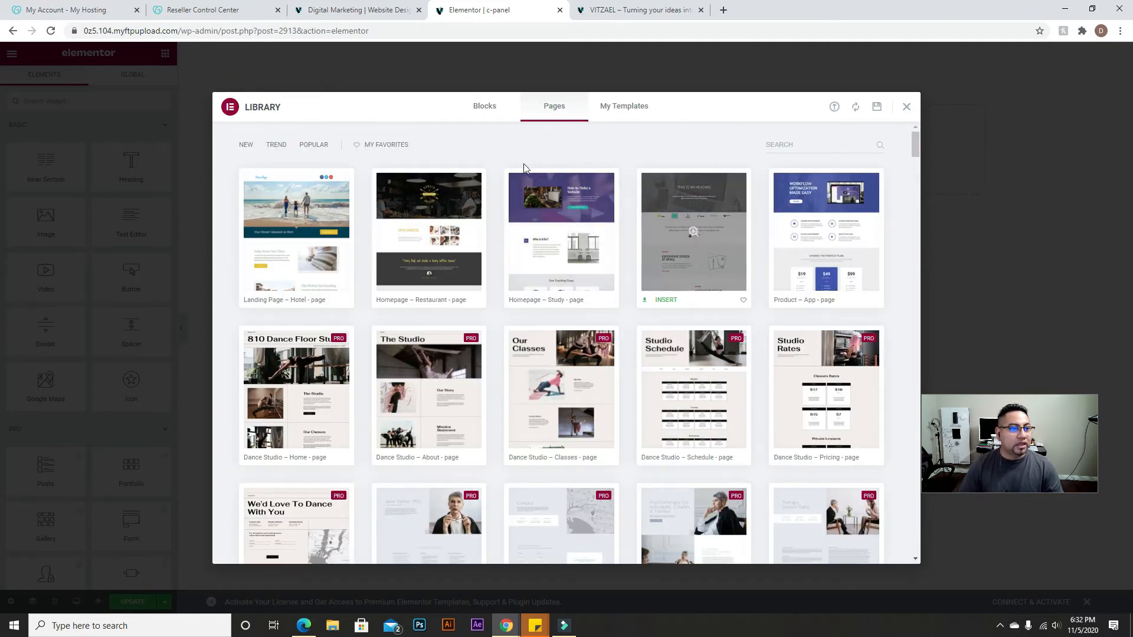
left_click(623, 107)
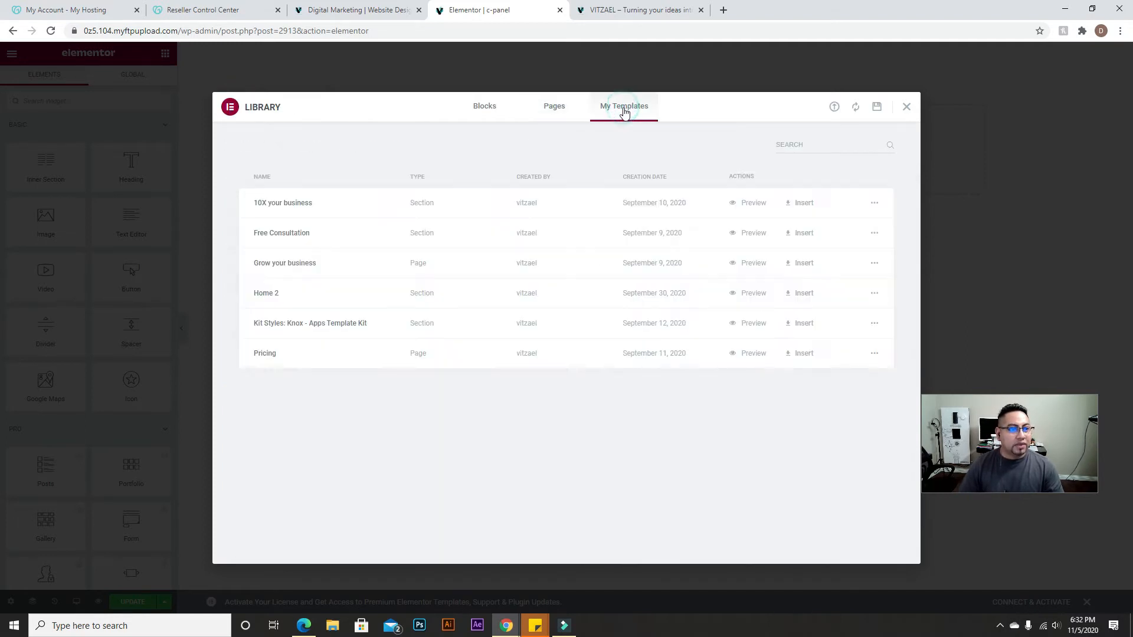
left_click(803, 203)
left_click(624, 367)
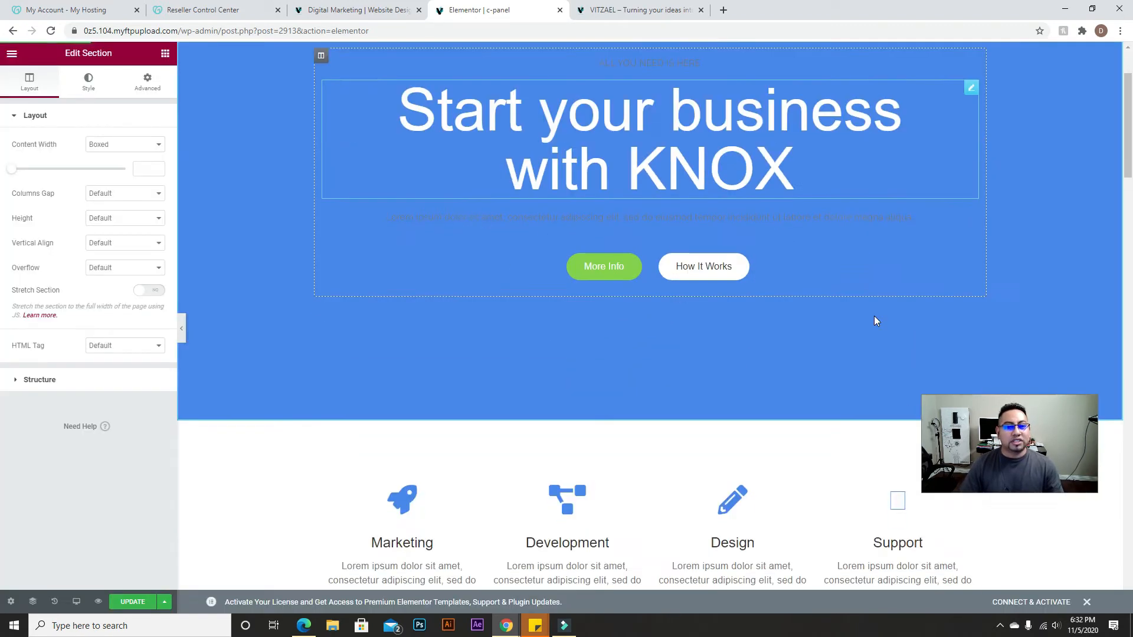
Step: Delete the Marketing icon box from the services grid
scroll(875, 321, "down", 7)
scroll(527, 326, "up", 1)
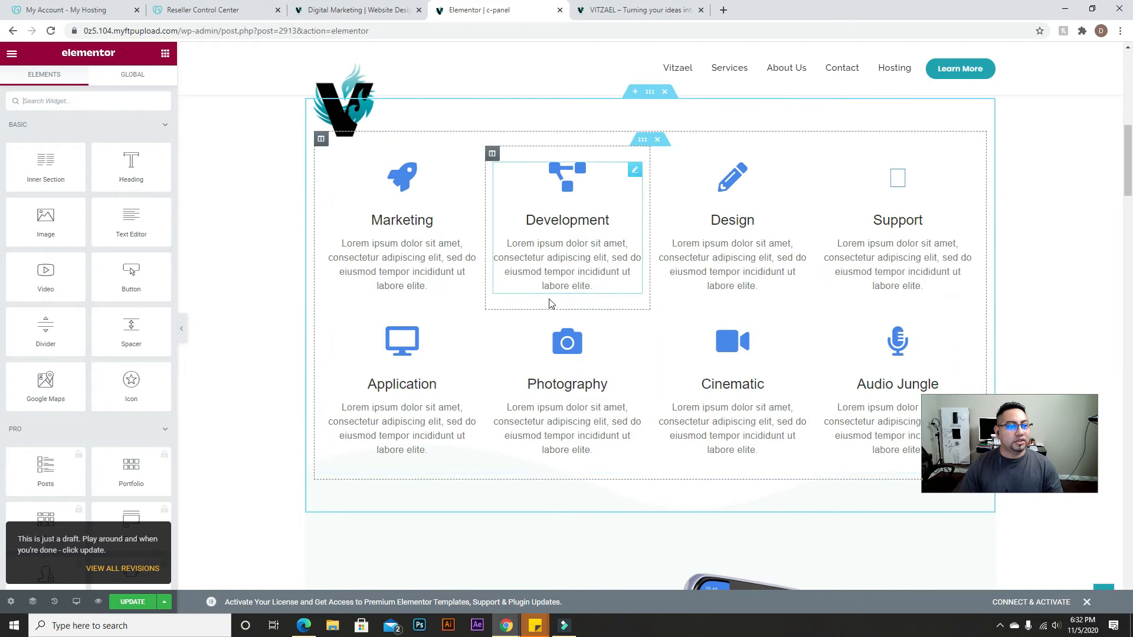
left_click(416, 270)
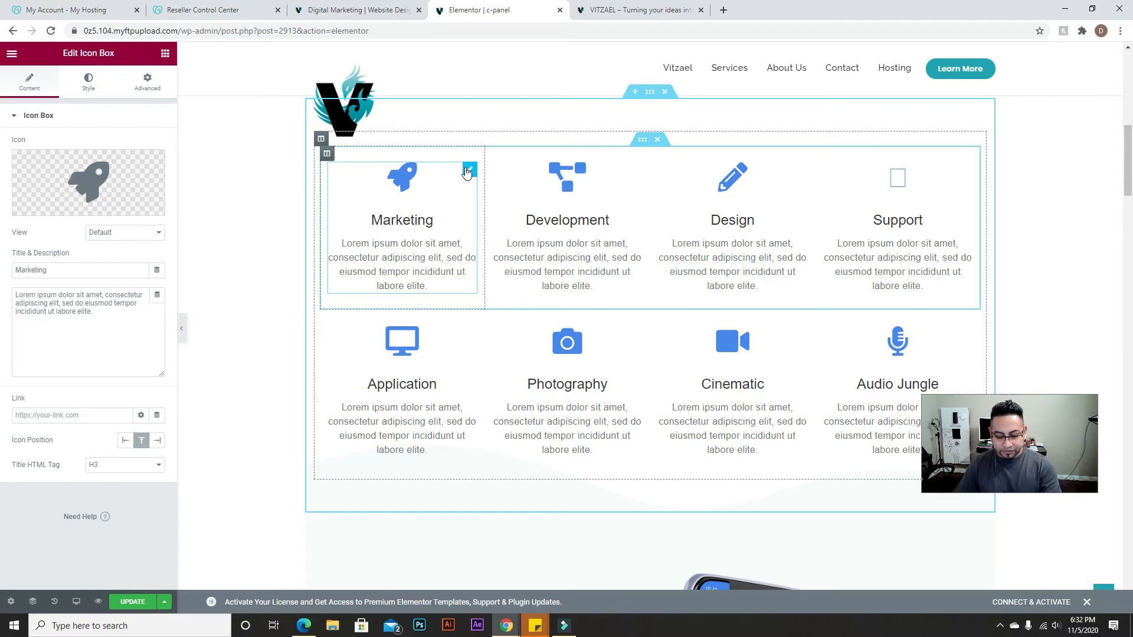
key("Delete")
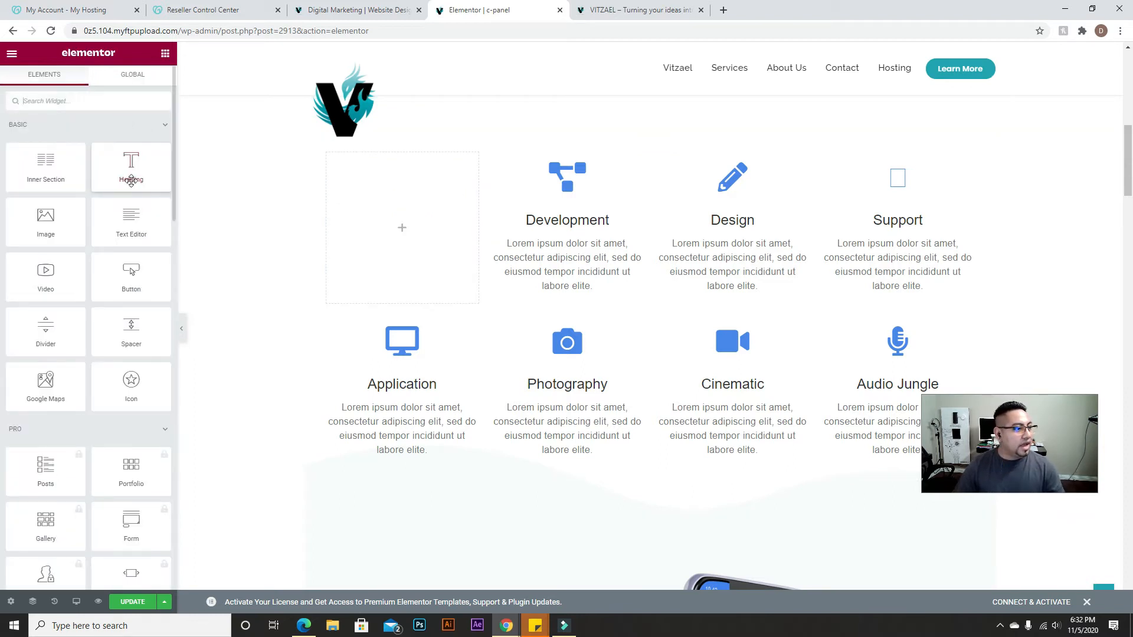
left_click_drag(132, 168, 377, 224)
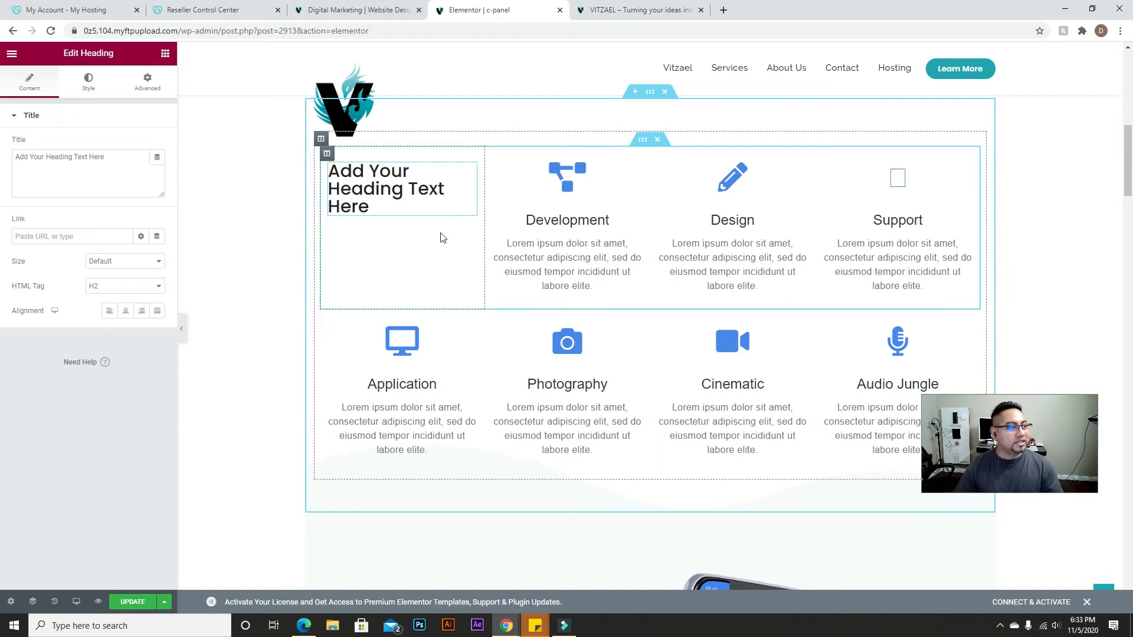
triple_click(108, 167)
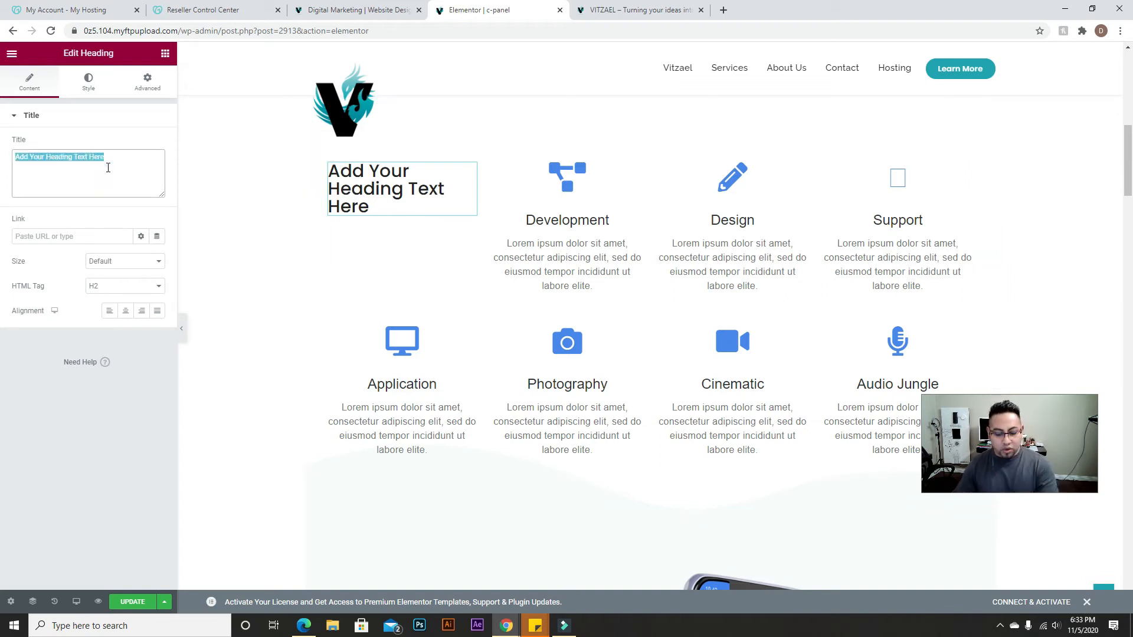
key("BackSpace")
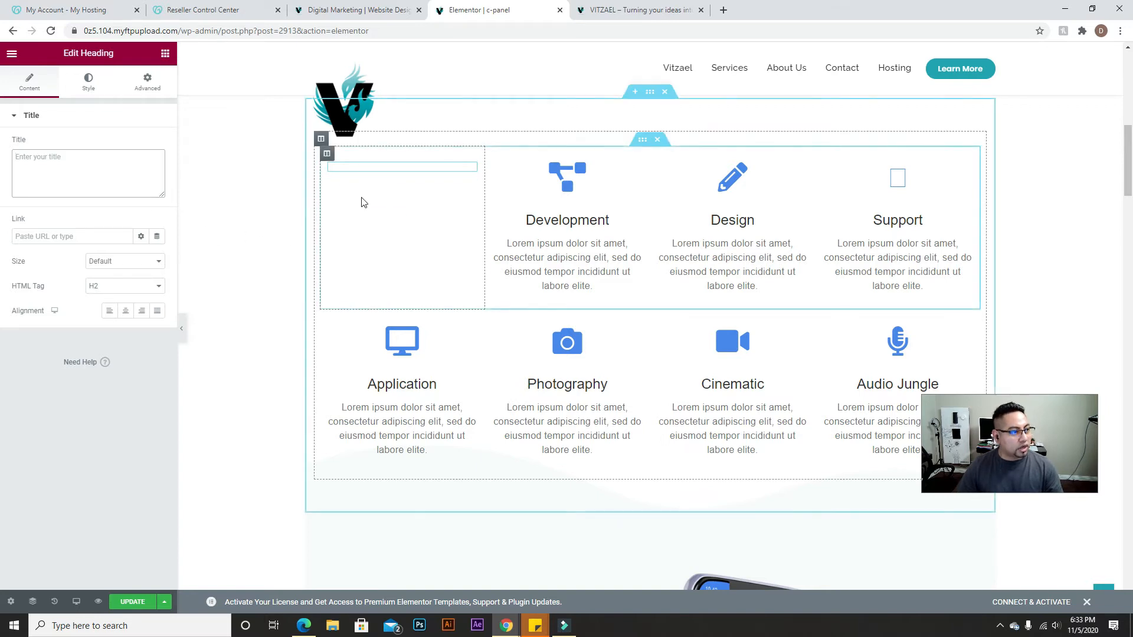
left_click(432, 169)
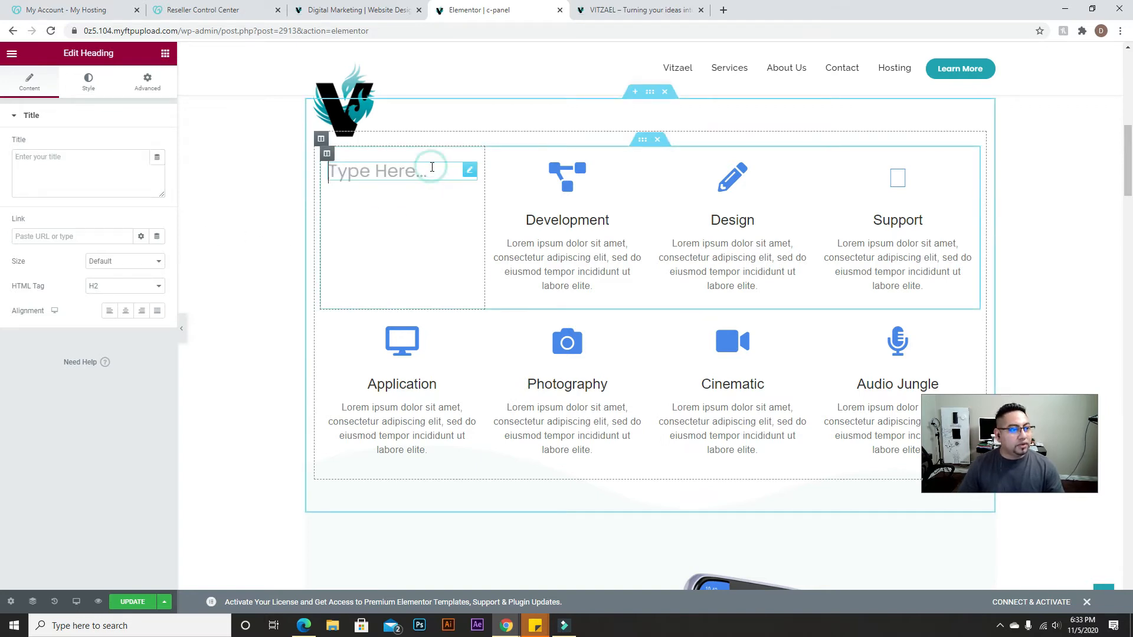
left_click(472, 176)
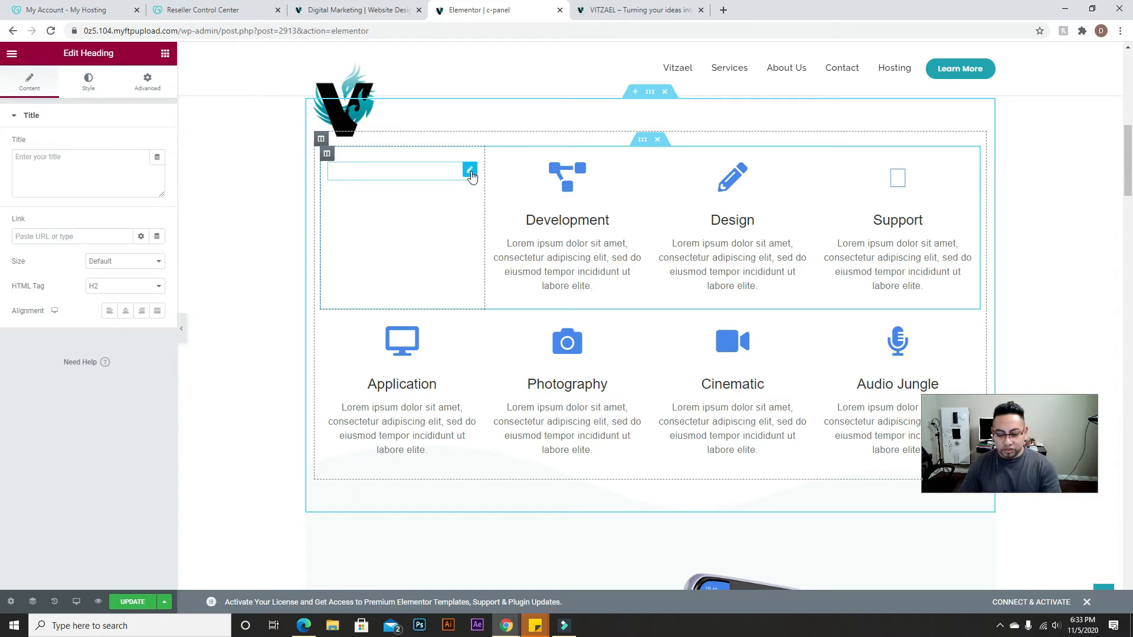
key("Delete")
Step: Add a Reseller Product widget to the empty first column and set its product to cPanel Deluxe
left_click(93, 100)
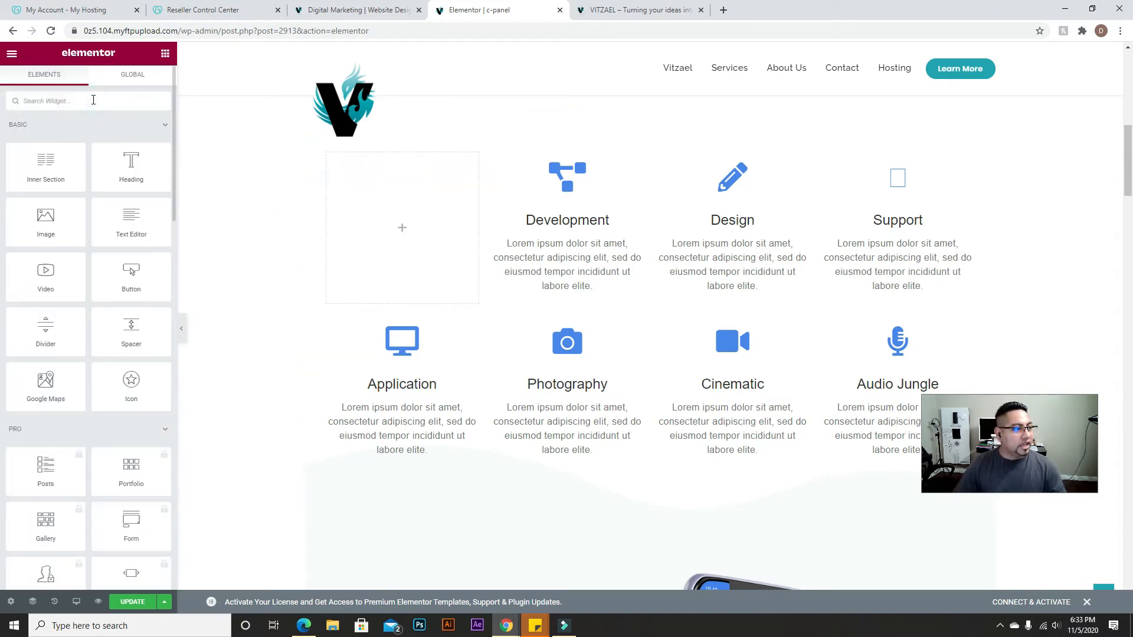
type("wid")
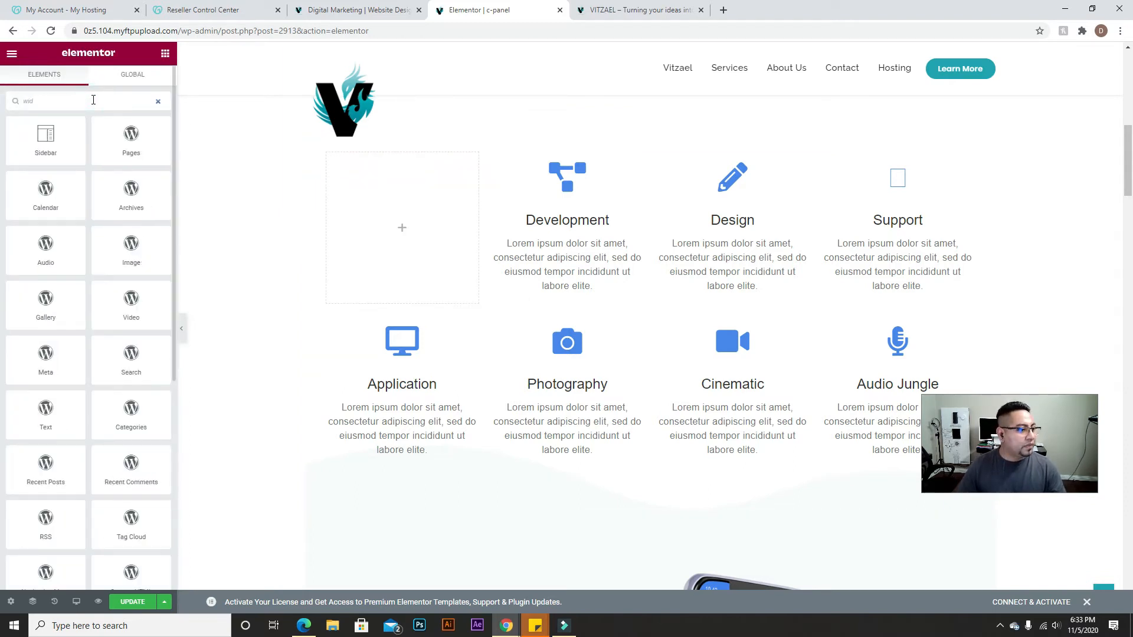
scroll(137, 241, "down", 2)
scroll(131, 413, "down", 4)
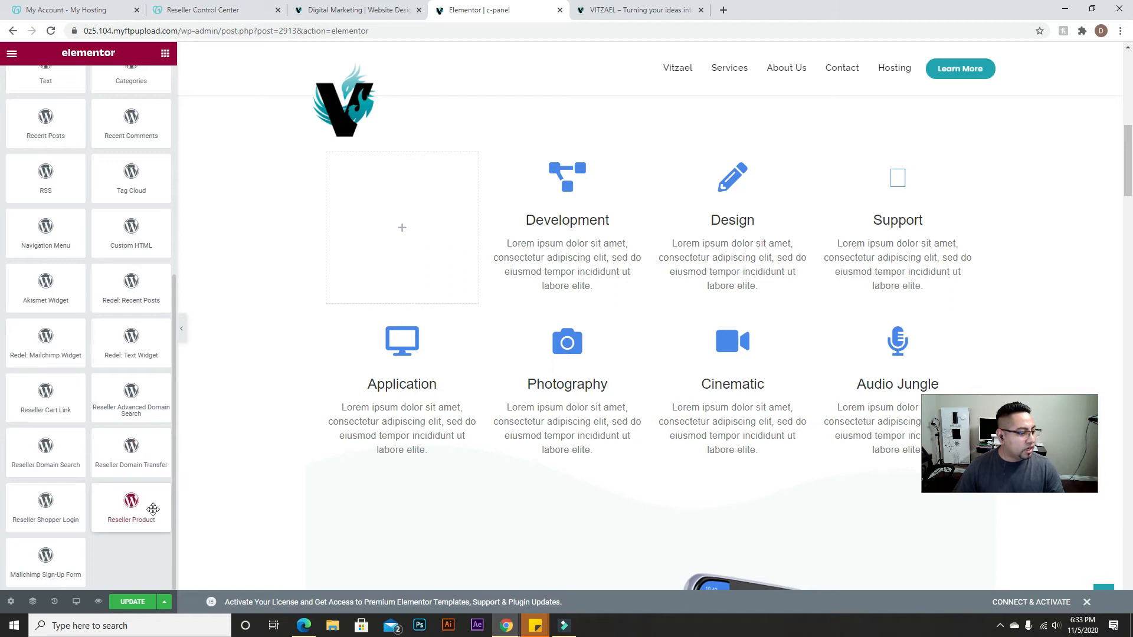
left_click_drag(135, 509, 389, 224)
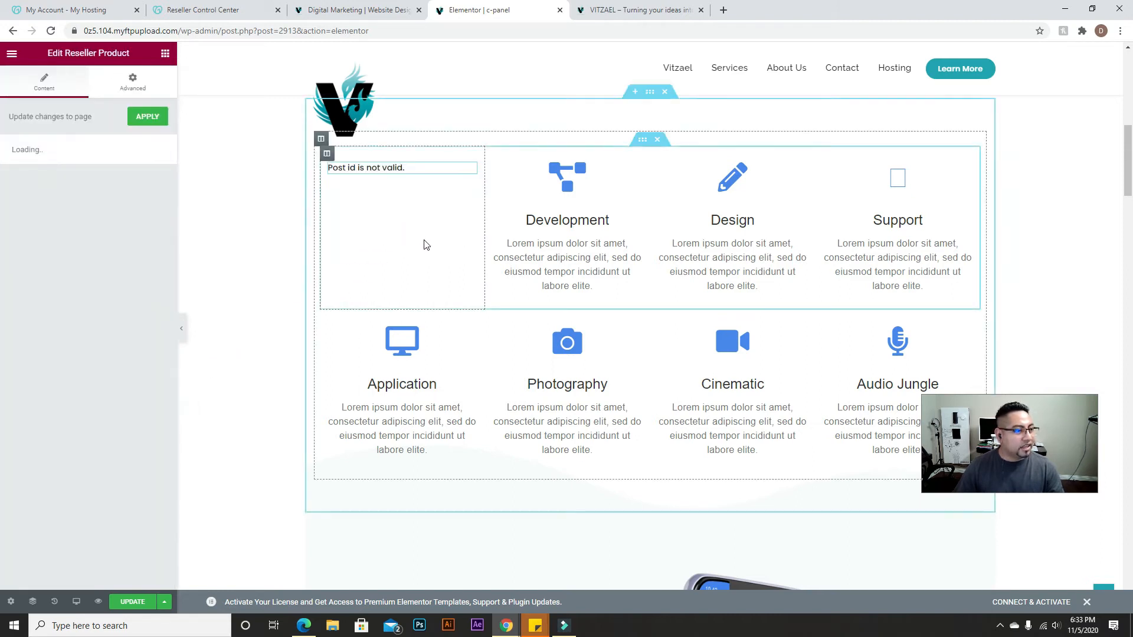
left_click(111, 172)
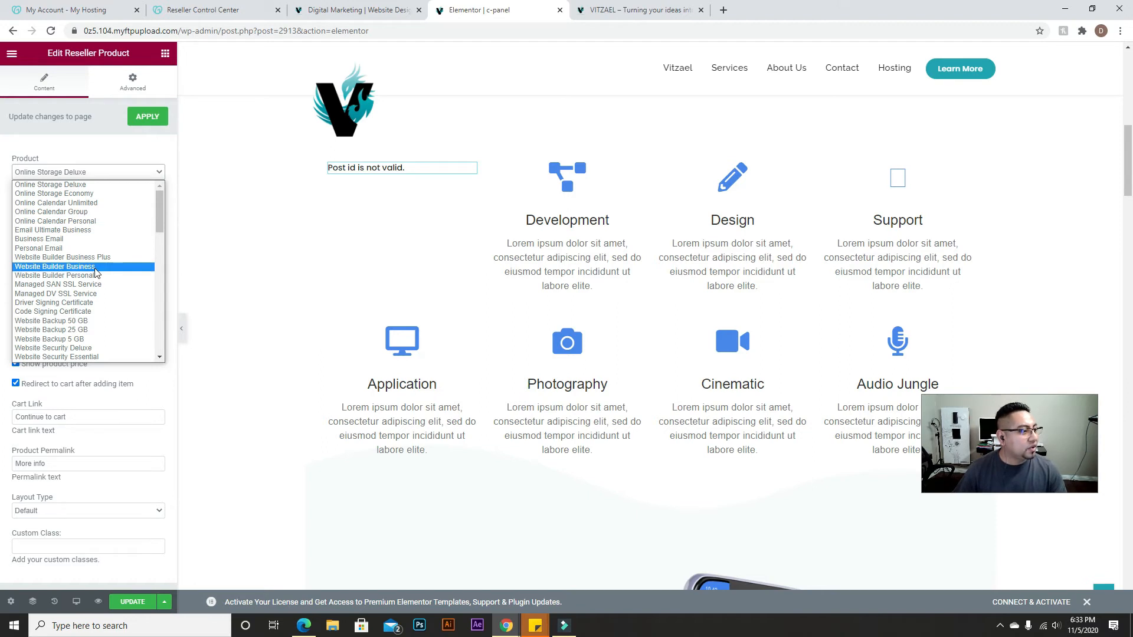
scroll(94, 271, "down", 15)
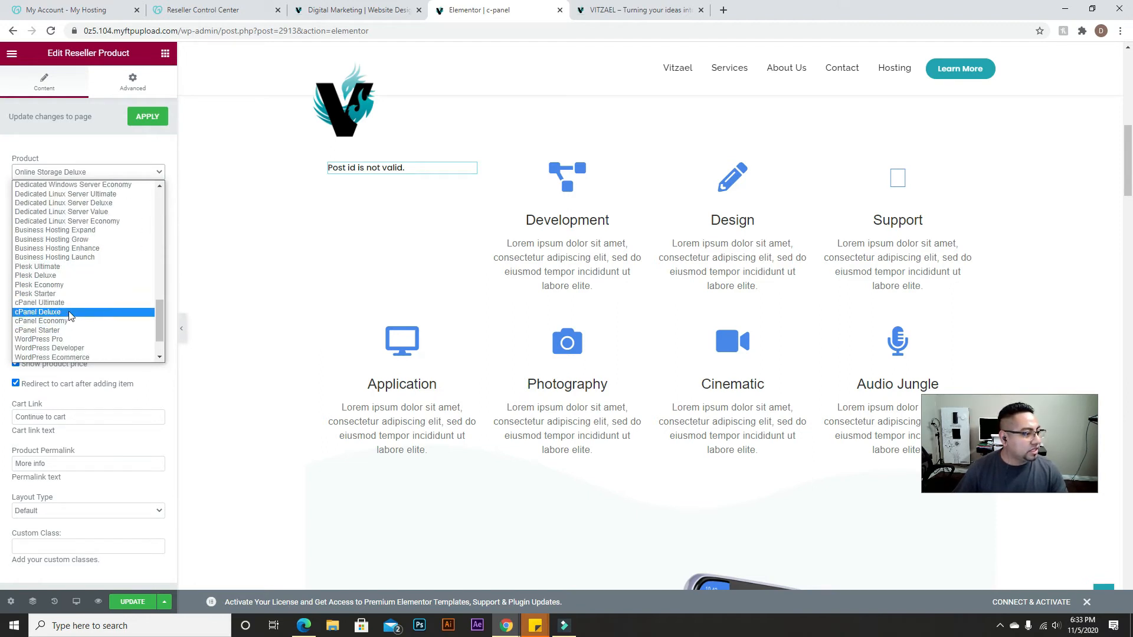
left_click(70, 313)
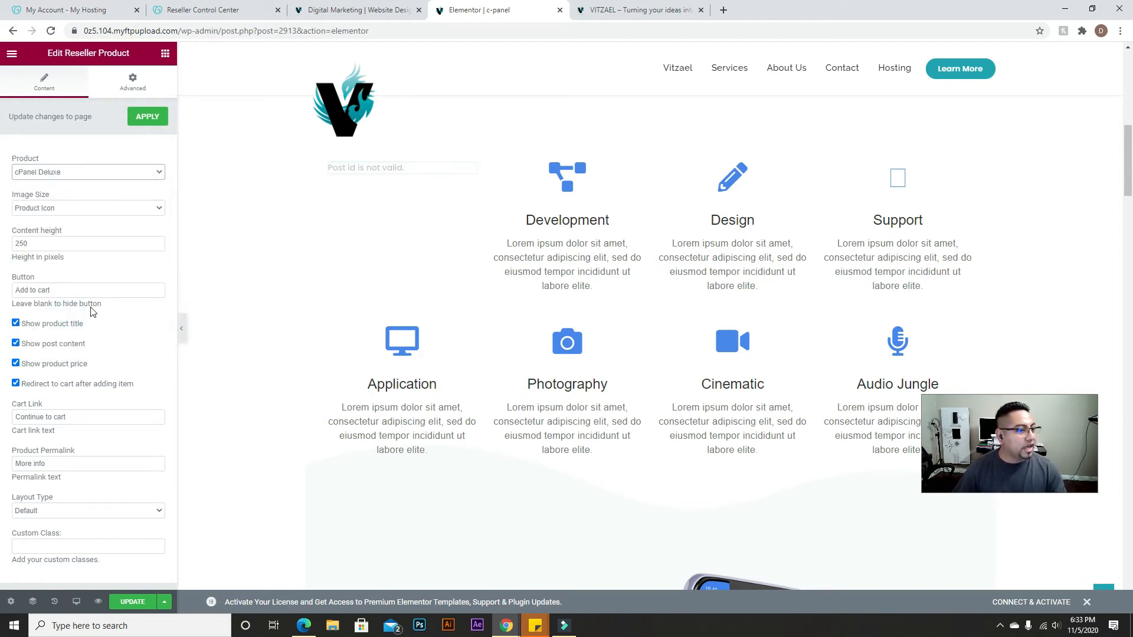
Step: Set the cPanel Deluxe product's image size to Hide image
left_click(109, 212)
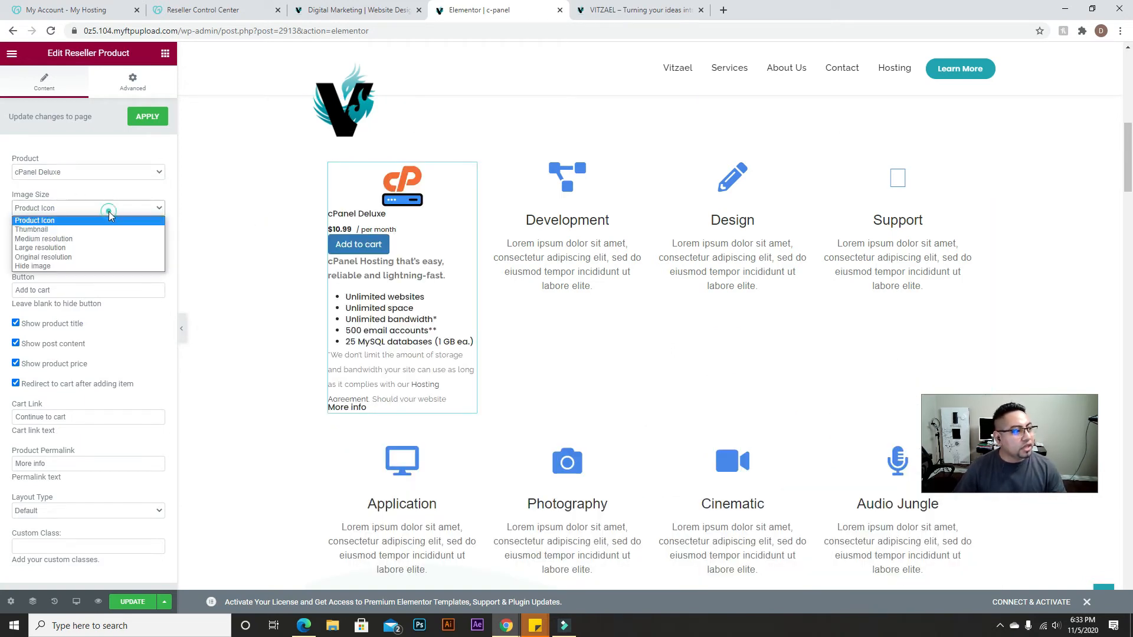
left_click(61, 257)
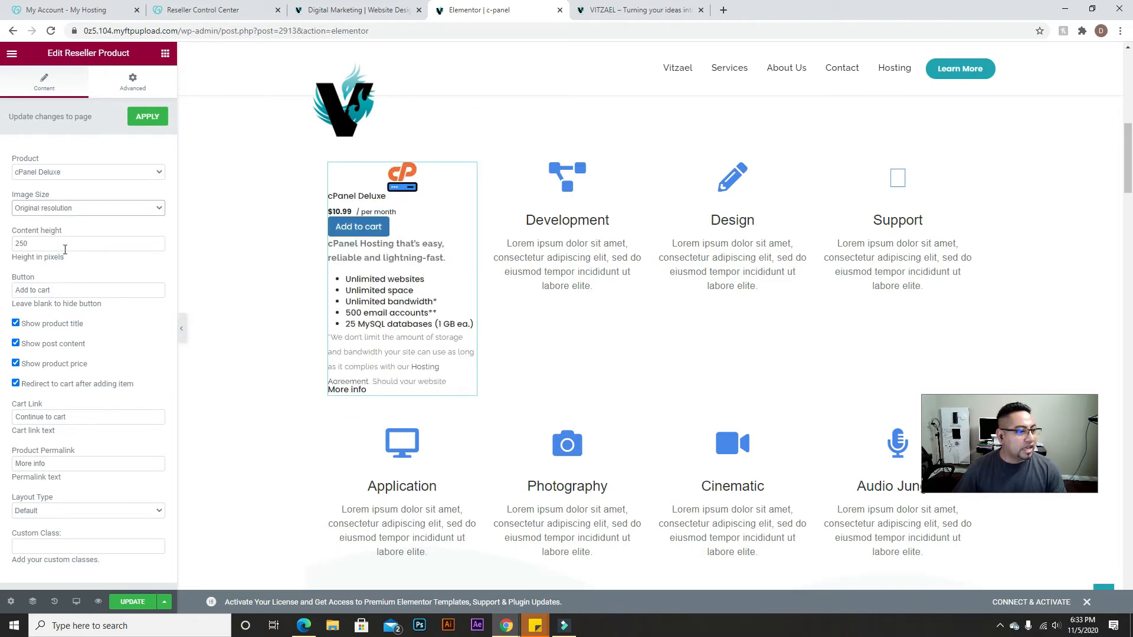
left_click(73, 209)
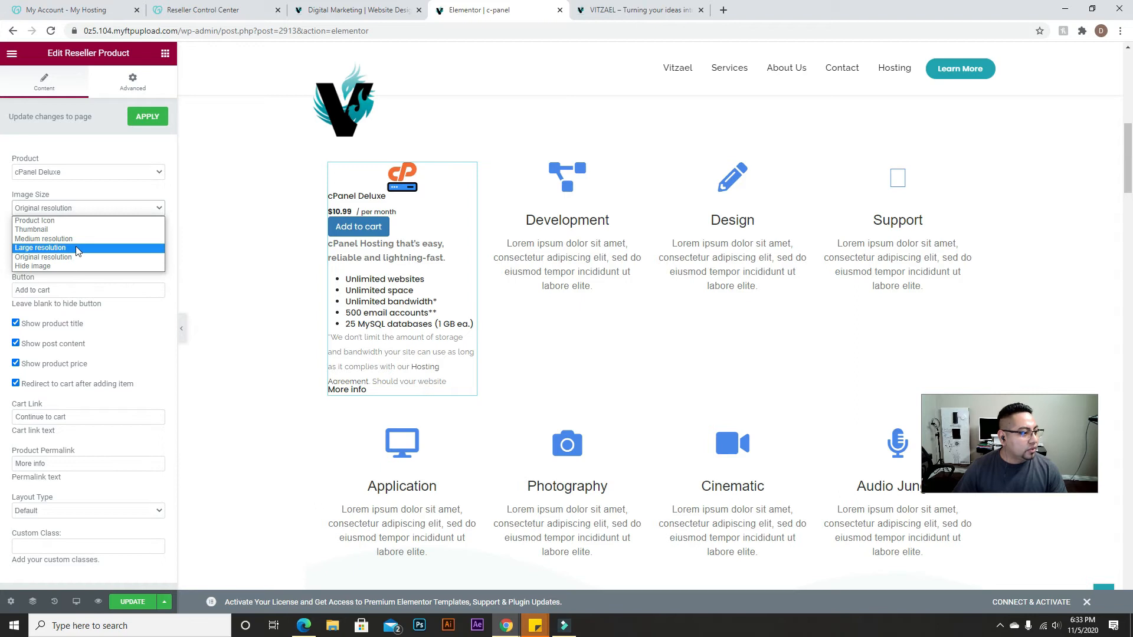
left_click(60, 266)
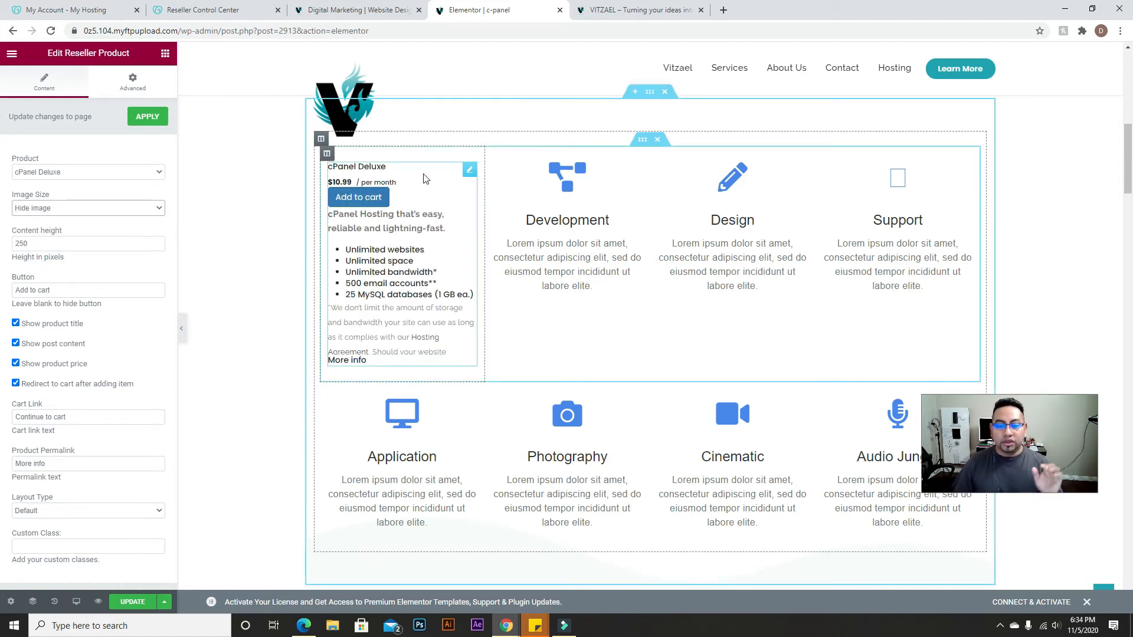
left_click(116, 208)
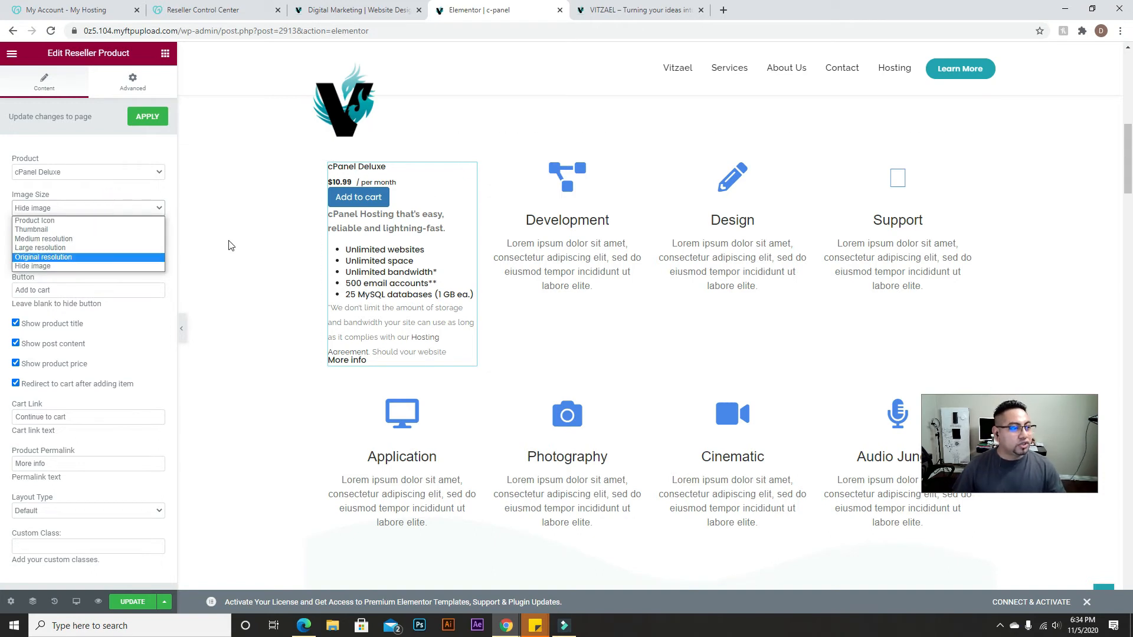
Step: Add an Icon widget above the cPanel Deluxe product in the first column
left_click(165, 54)
left_click(165, 53)
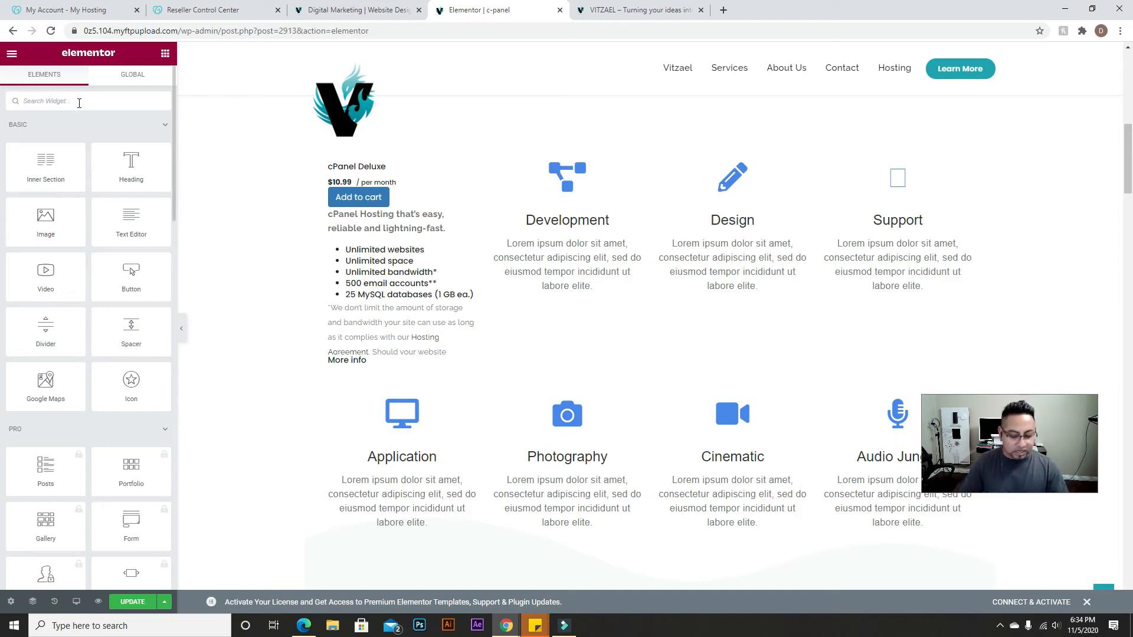
type("icon")
left_click_drag(46, 136, 401, 181)
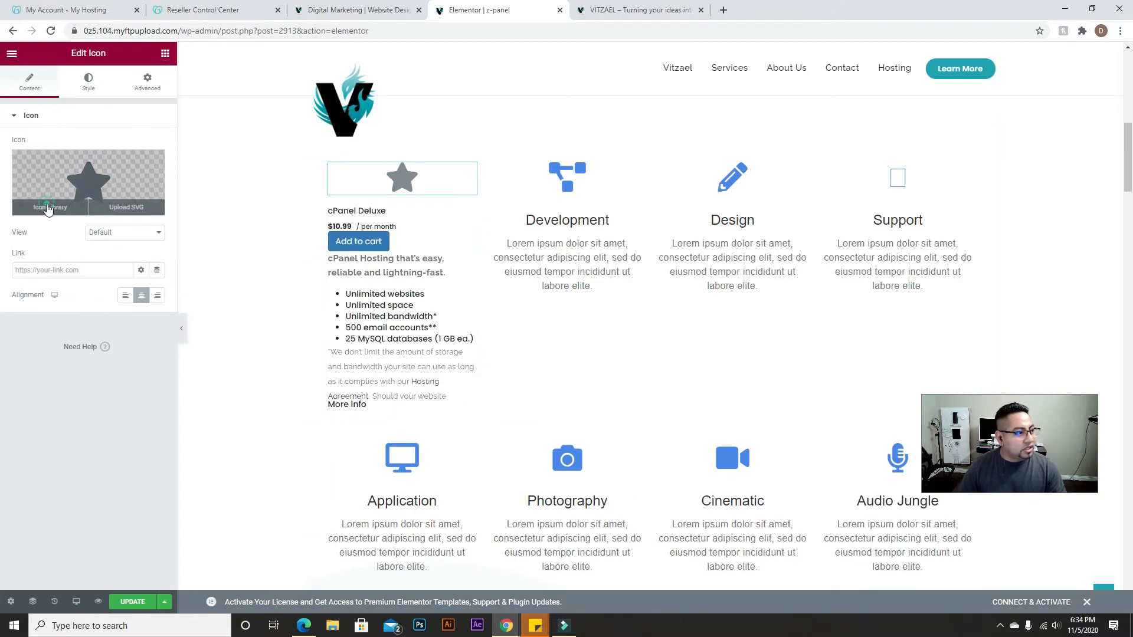
Step: Replace the star with an asterisk icon from the icon library
left_click(48, 208)
left_click(523, 288)
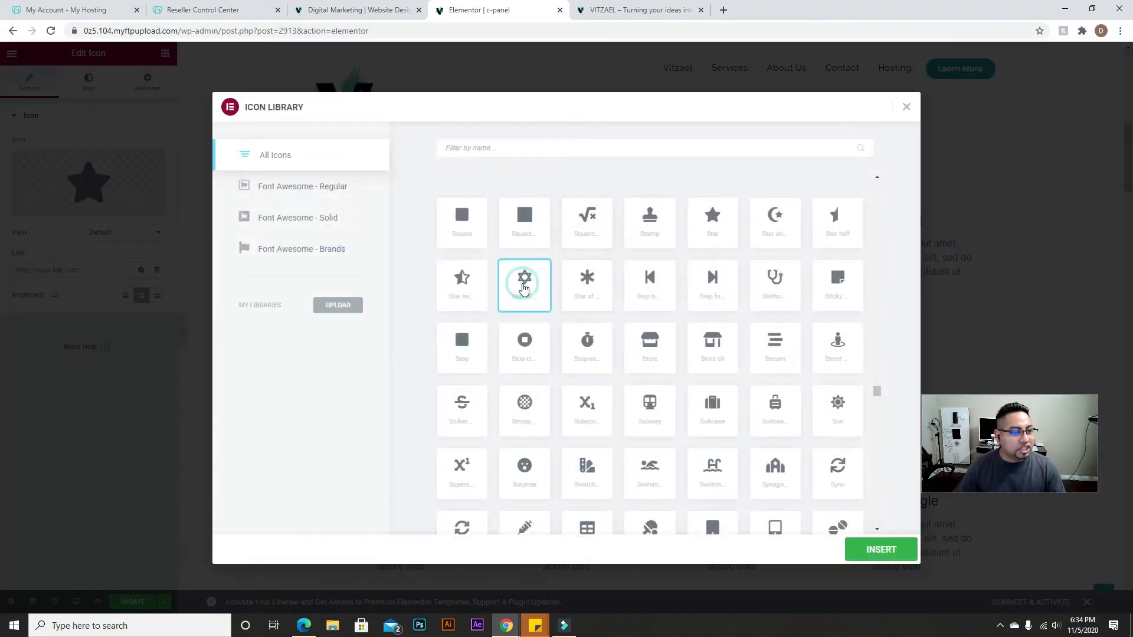
left_click(590, 287)
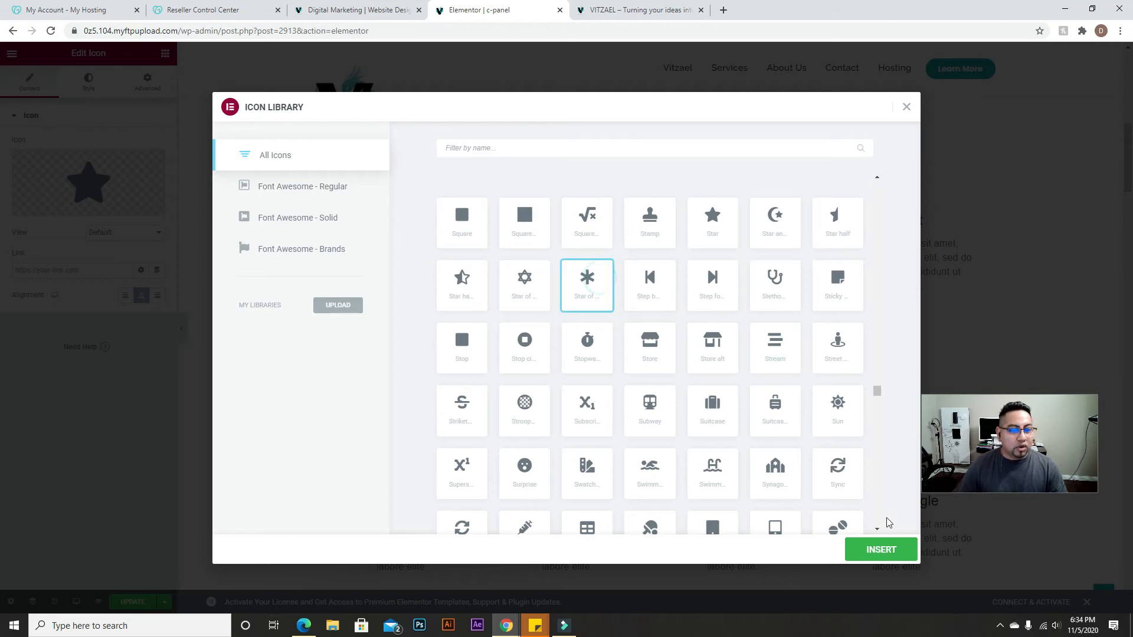
left_click(878, 545)
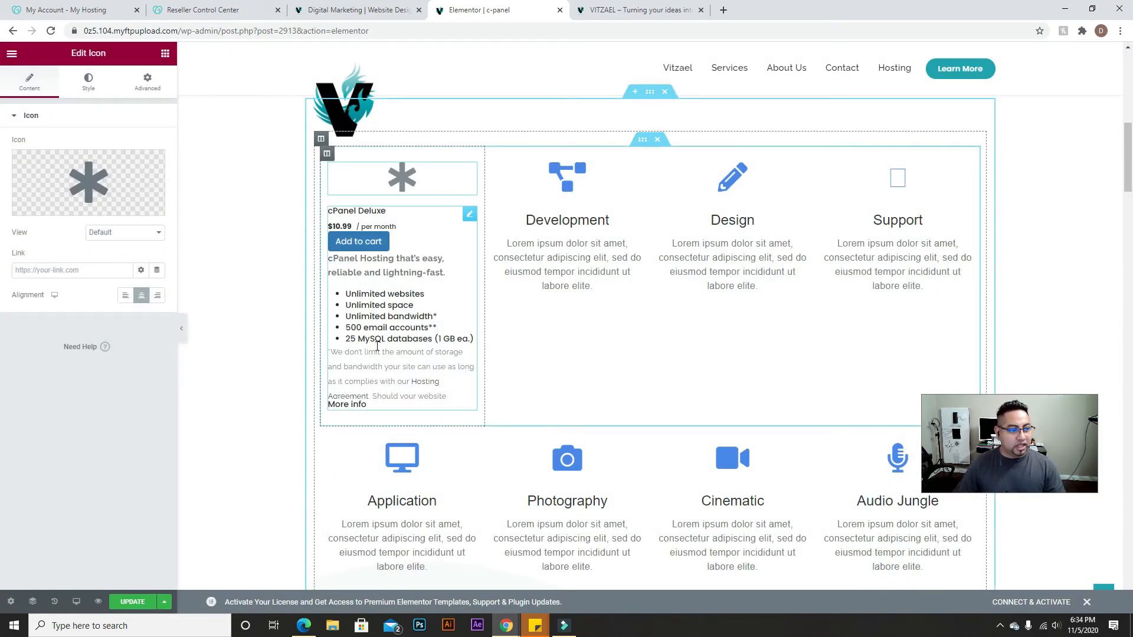
left_click(390, 292)
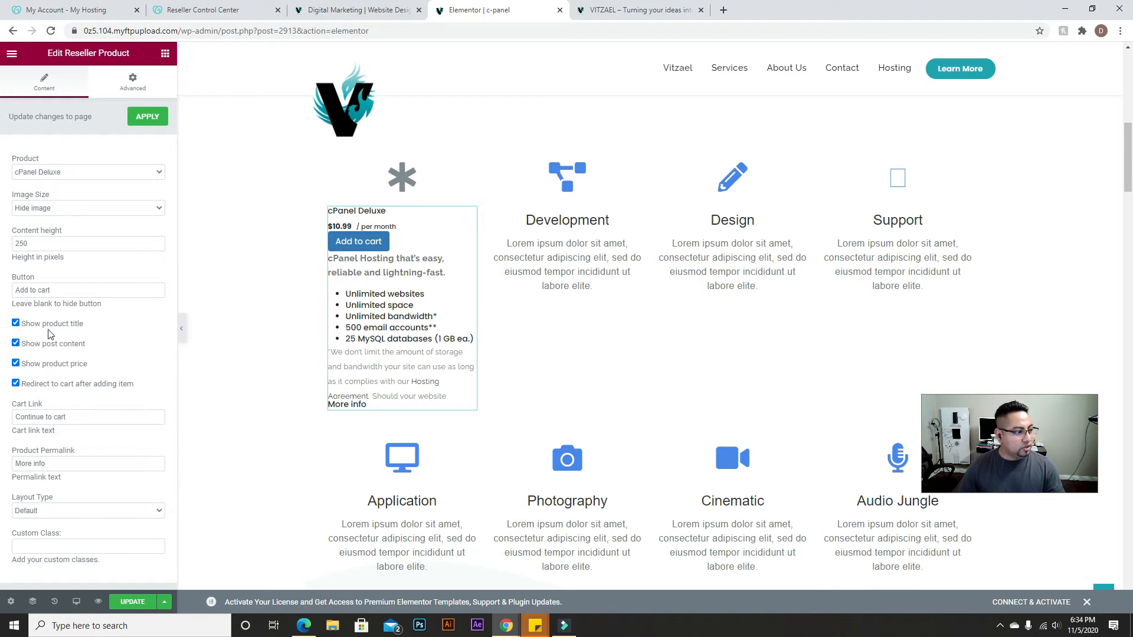
left_click(16, 324)
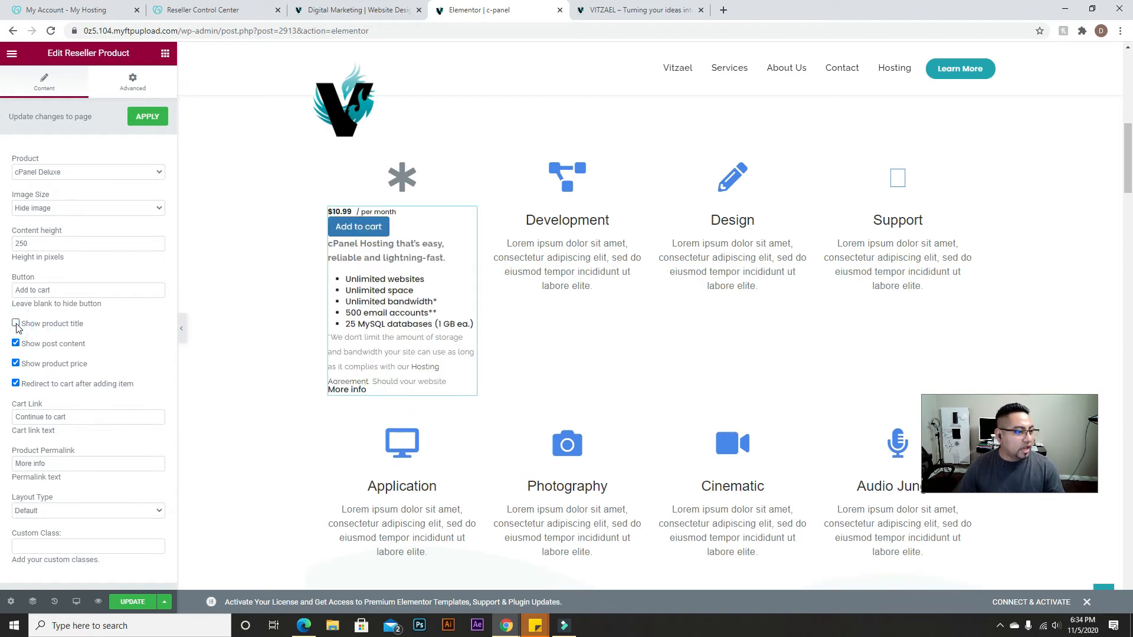
left_click(16, 324)
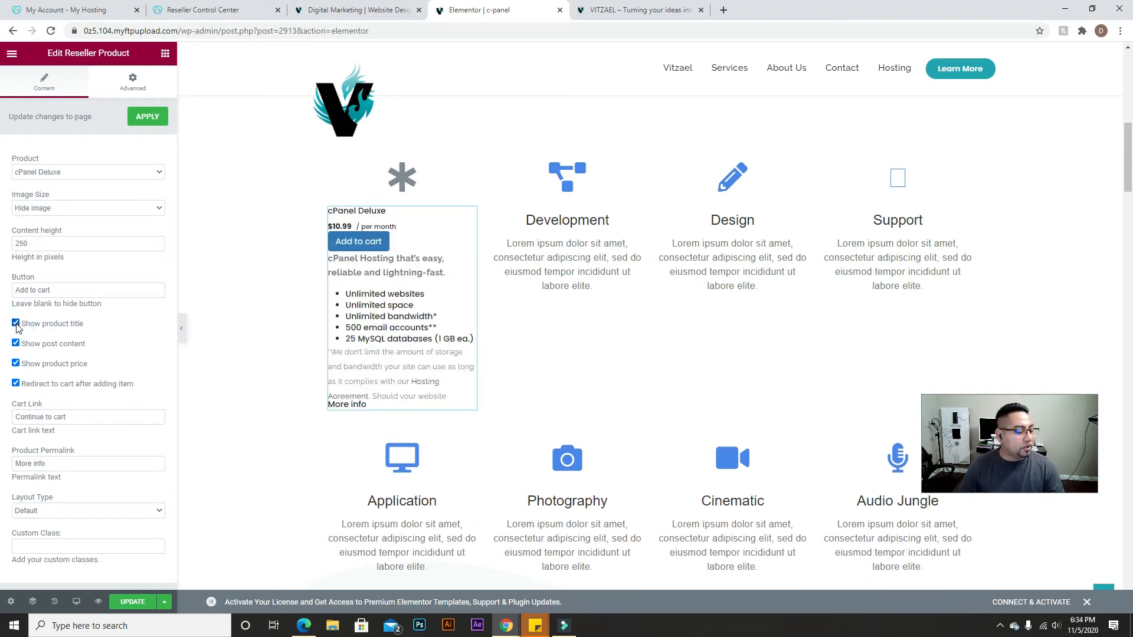
left_click(16, 344)
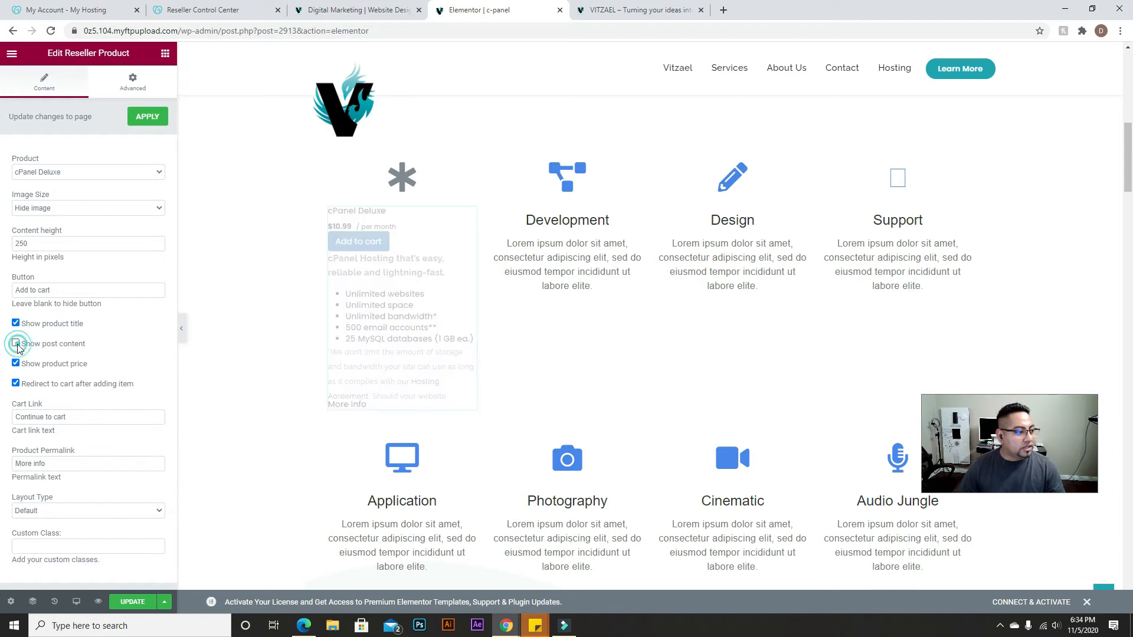
left_click(18, 345)
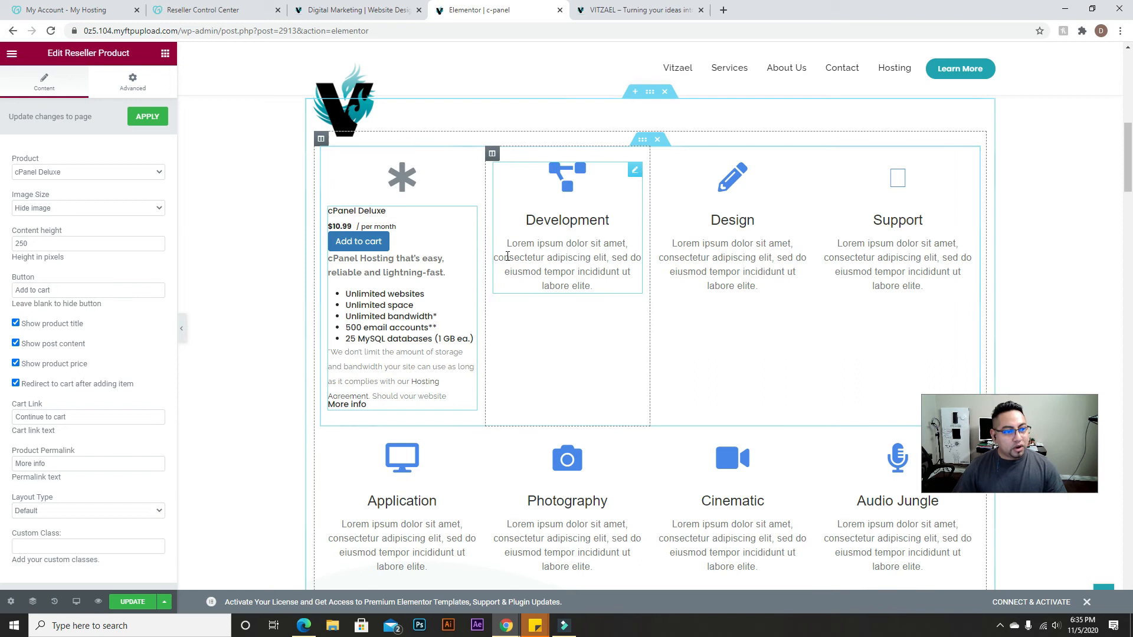
Step: Replace the Development icon box with a Reseller Product widget set to cPanel Ultimate
left_click(594, 260)
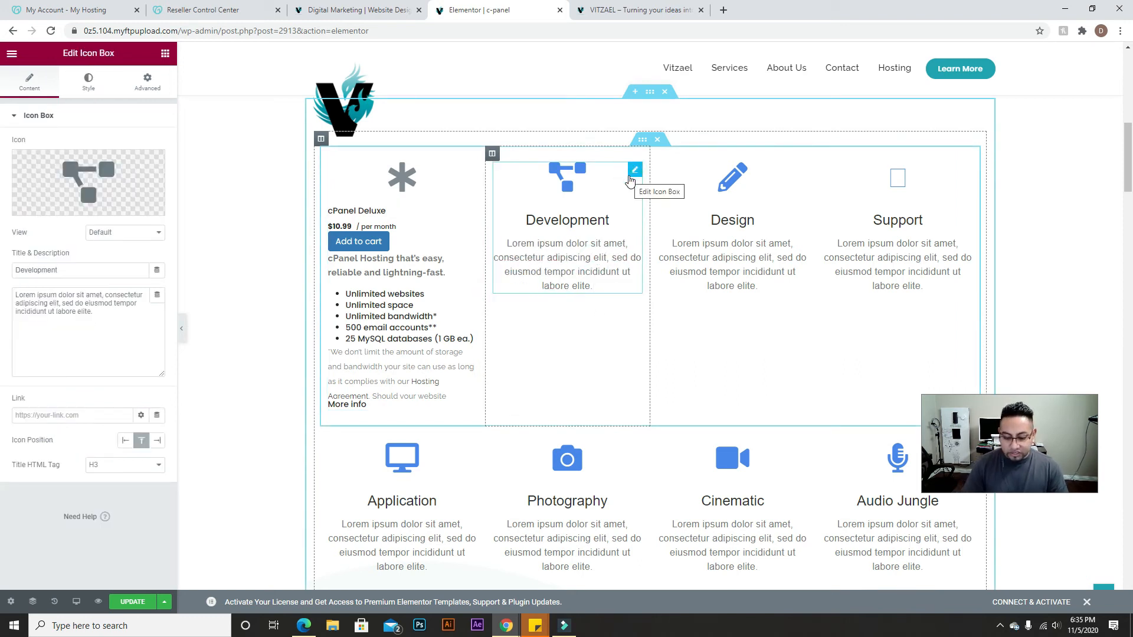
key("Delete")
left_click(141, 96)
type("wid")
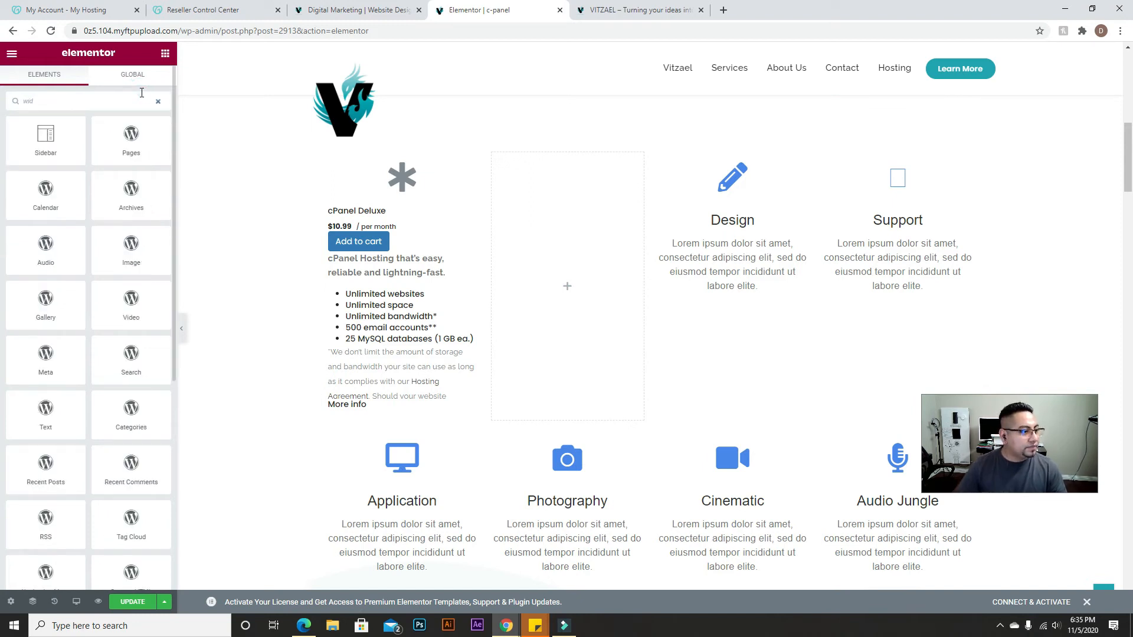
scroll(146, 286, "down", 5)
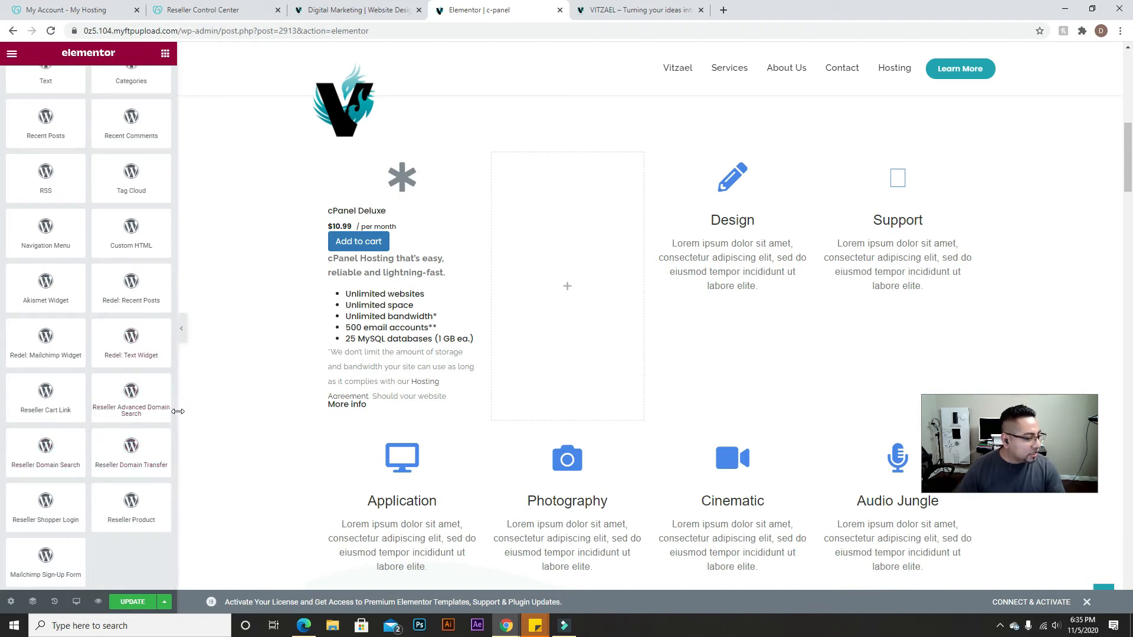
left_click_drag(131, 501, 568, 248)
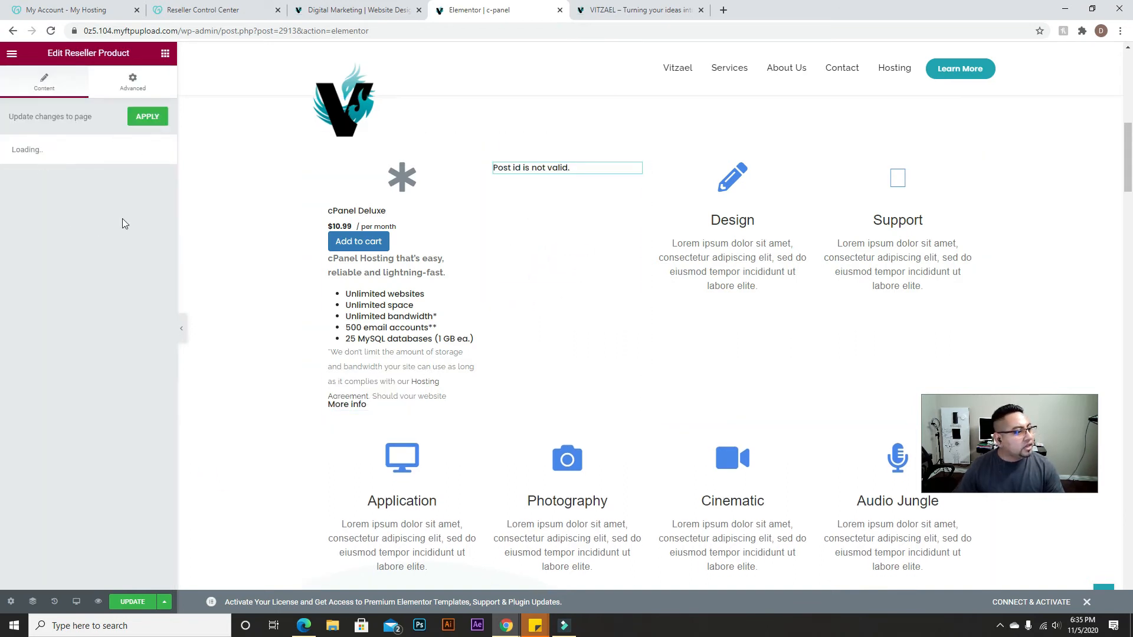
left_click(126, 172)
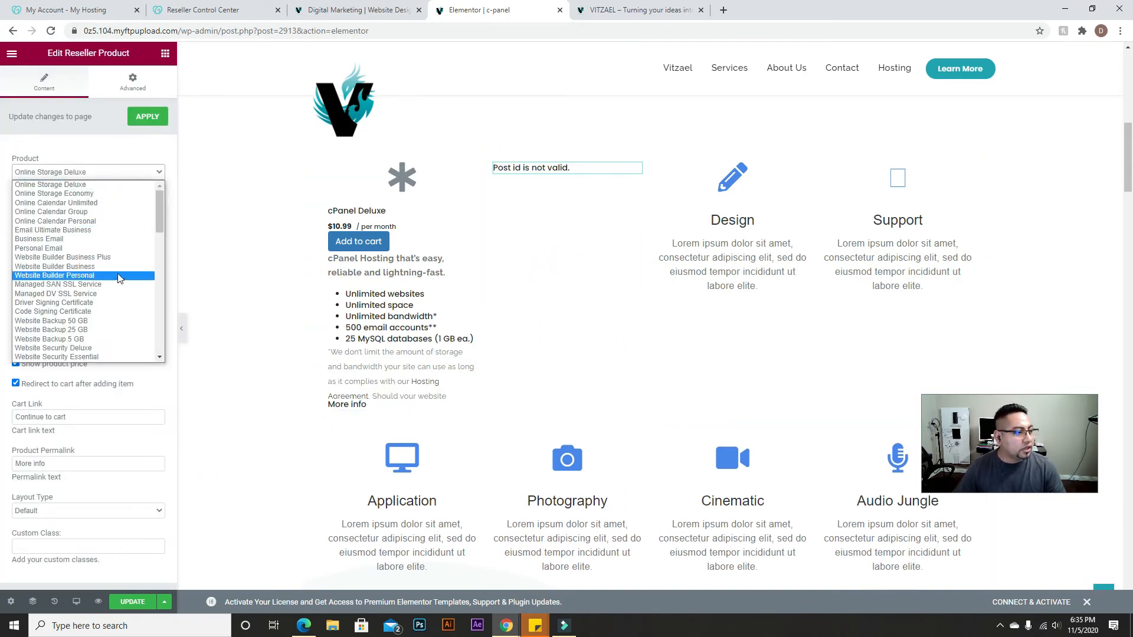
scroll(118, 278, "down", 15)
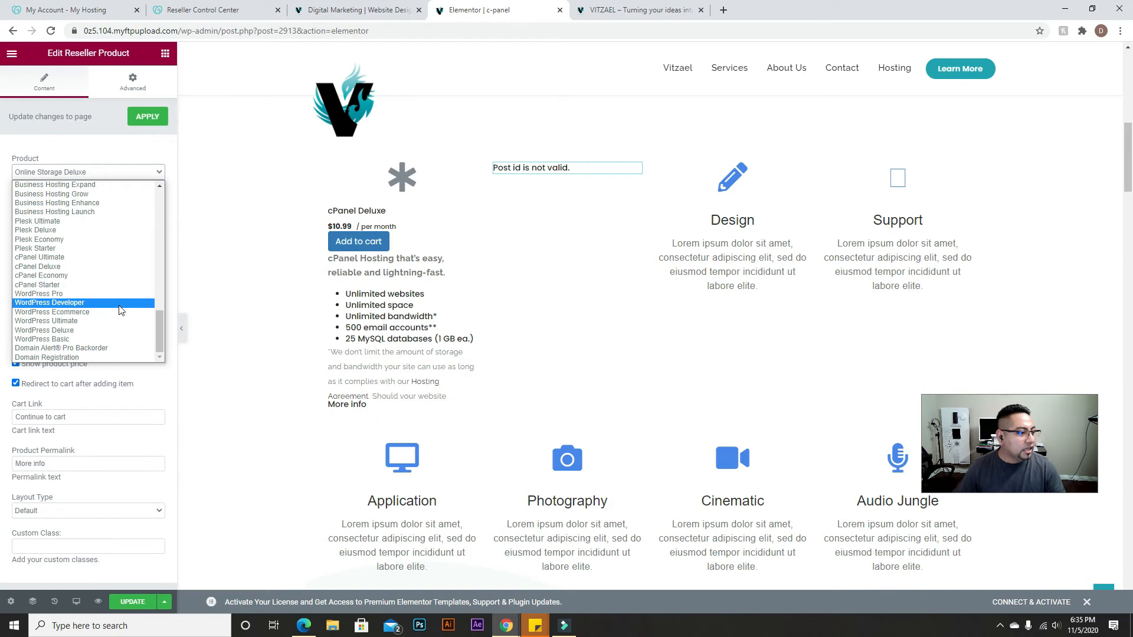
left_click(103, 262)
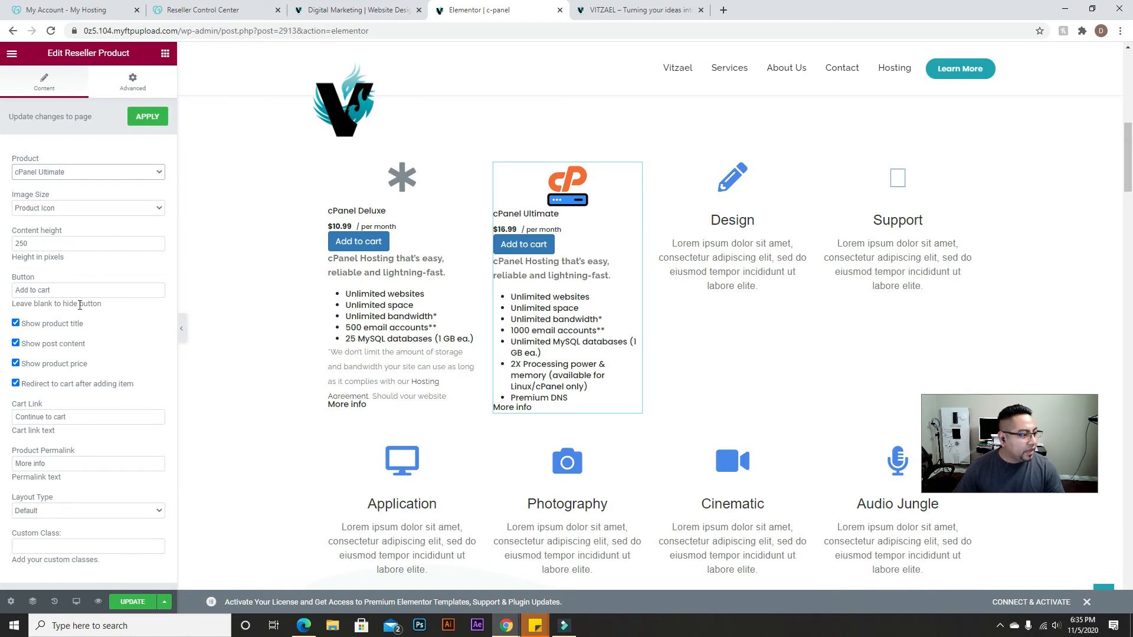
Step: Set the cPanel Ultimate product's image size to Hide image
left_click(68, 207)
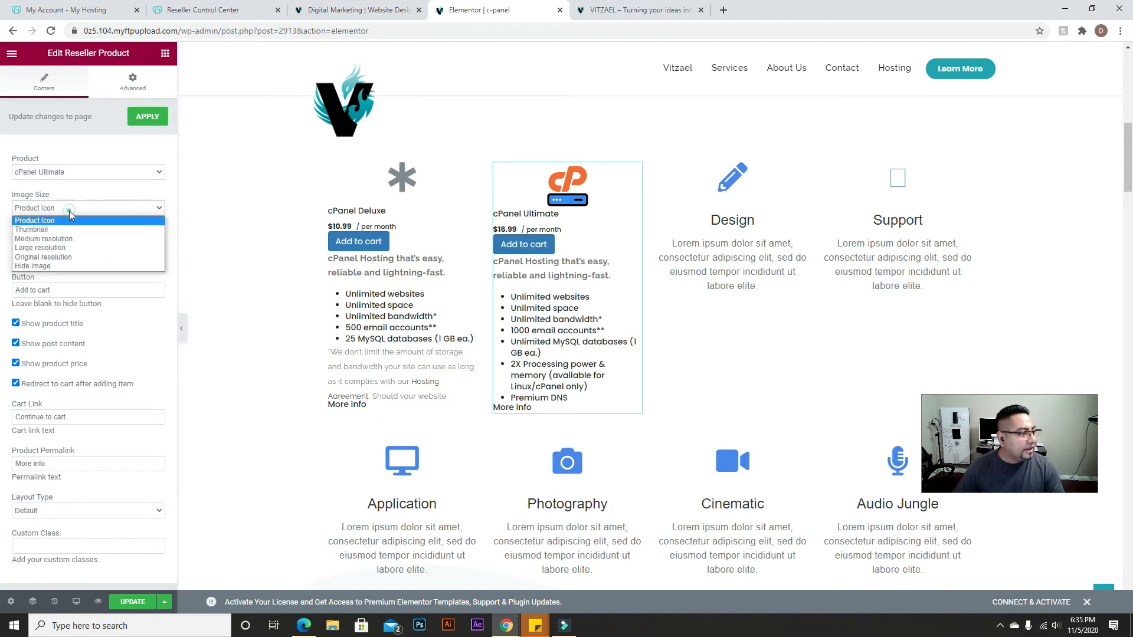
left_click(64, 266)
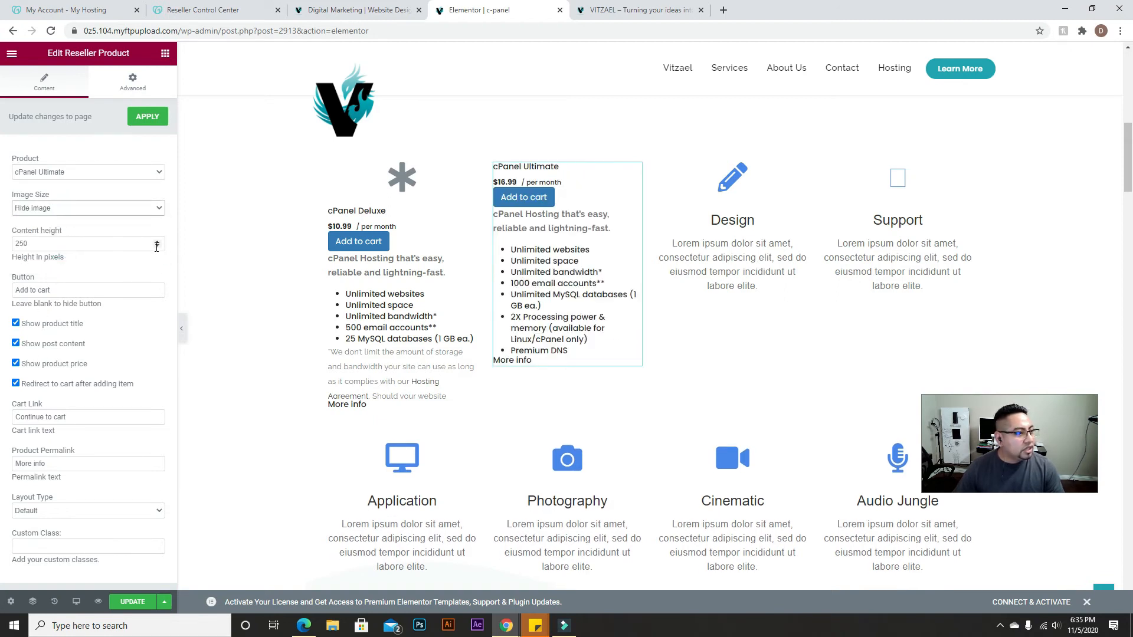
left_click(164, 53)
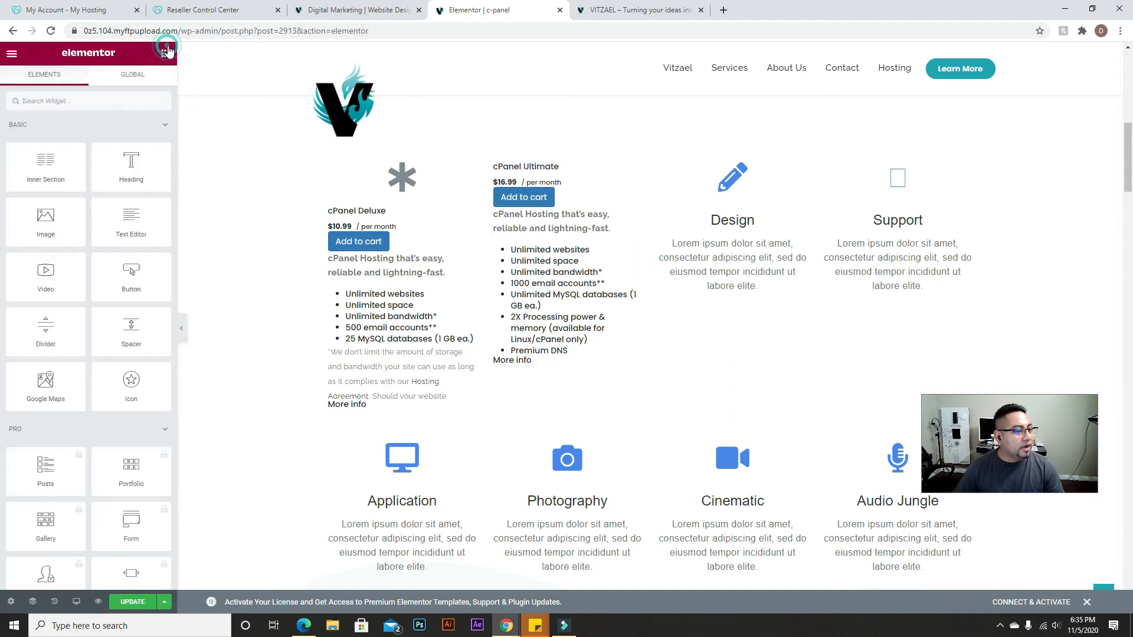
Step: Add an Icon widget above the cPanel Ultimate product in the second column
left_click(109, 101)
type("icon")
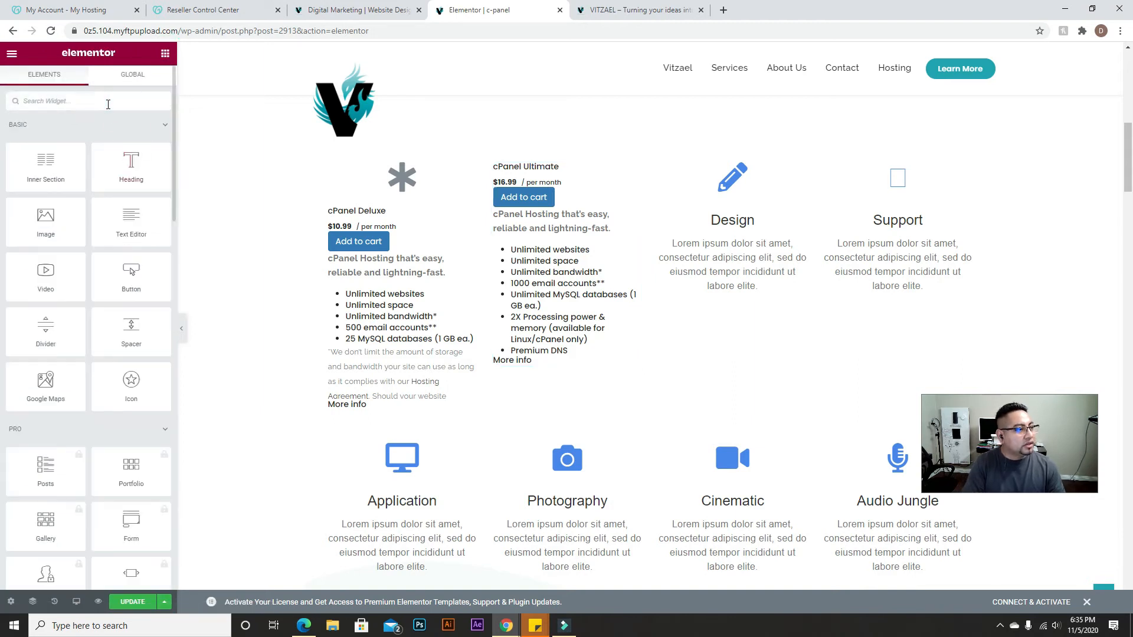
left_click_drag(46, 138, 539, 174)
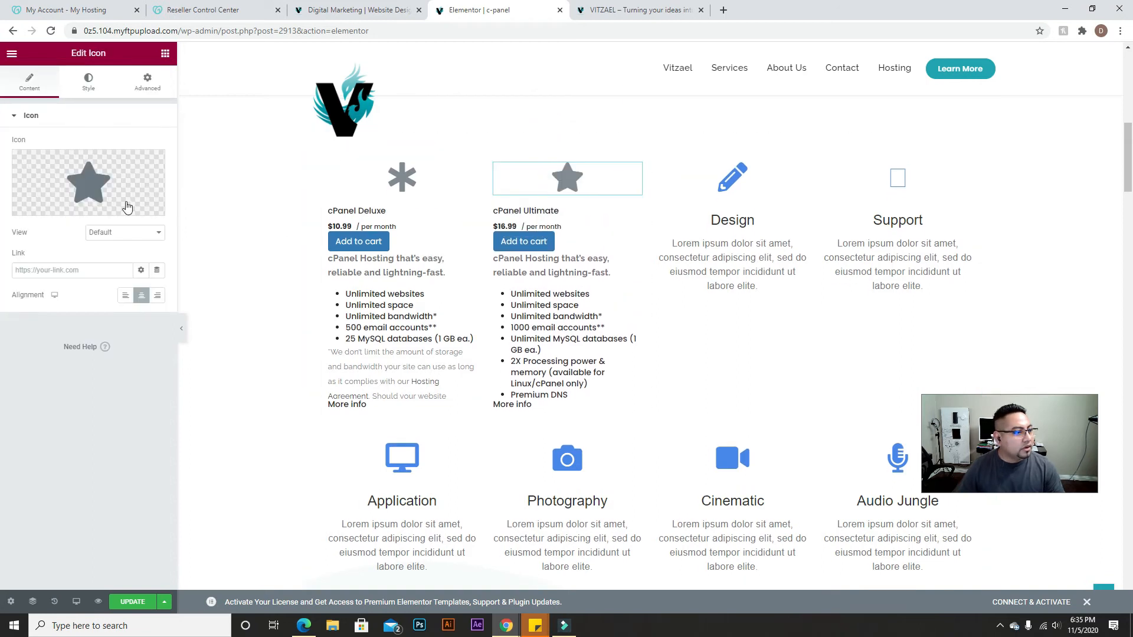
Step: Replace the star with the strikethrough icon from the icon library
left_click(63, 210)
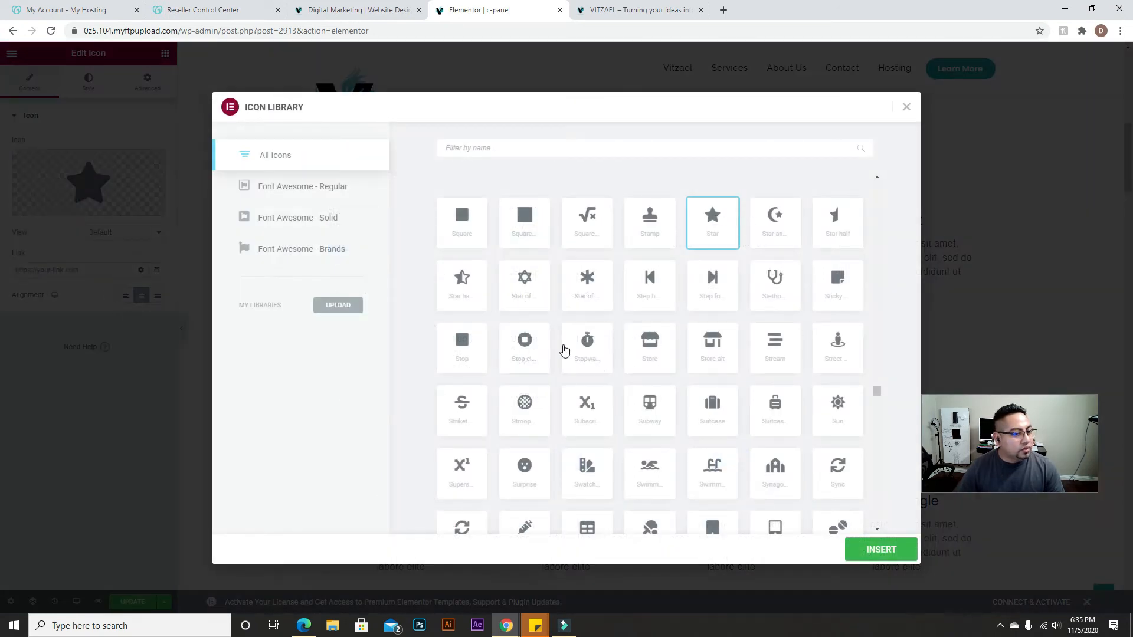
left_click(462, 408)
left_click(872, 555)
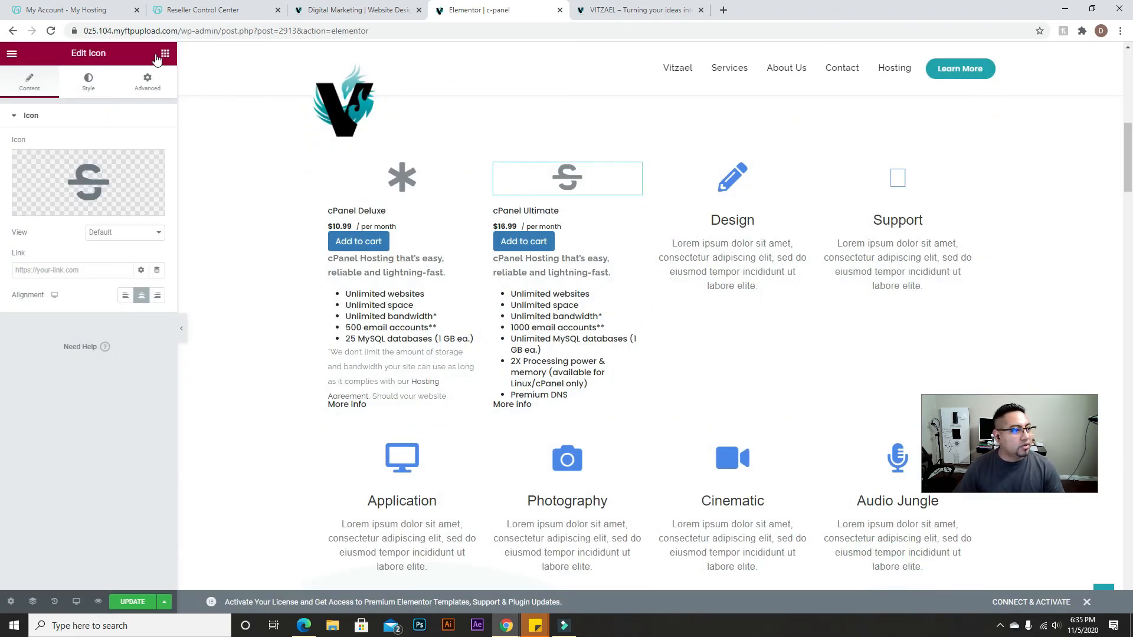
Step: Add an Image widget above the cPanel Ultimate product in the second column
left_click(156, 55)
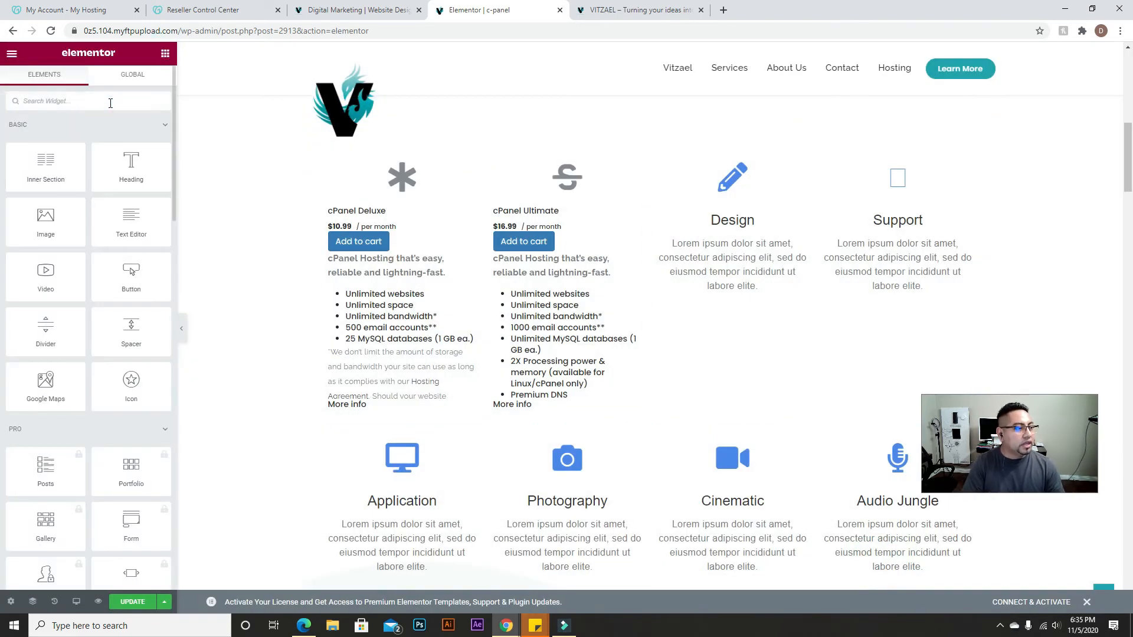
left_click_drag(45, 223, 571, 186)
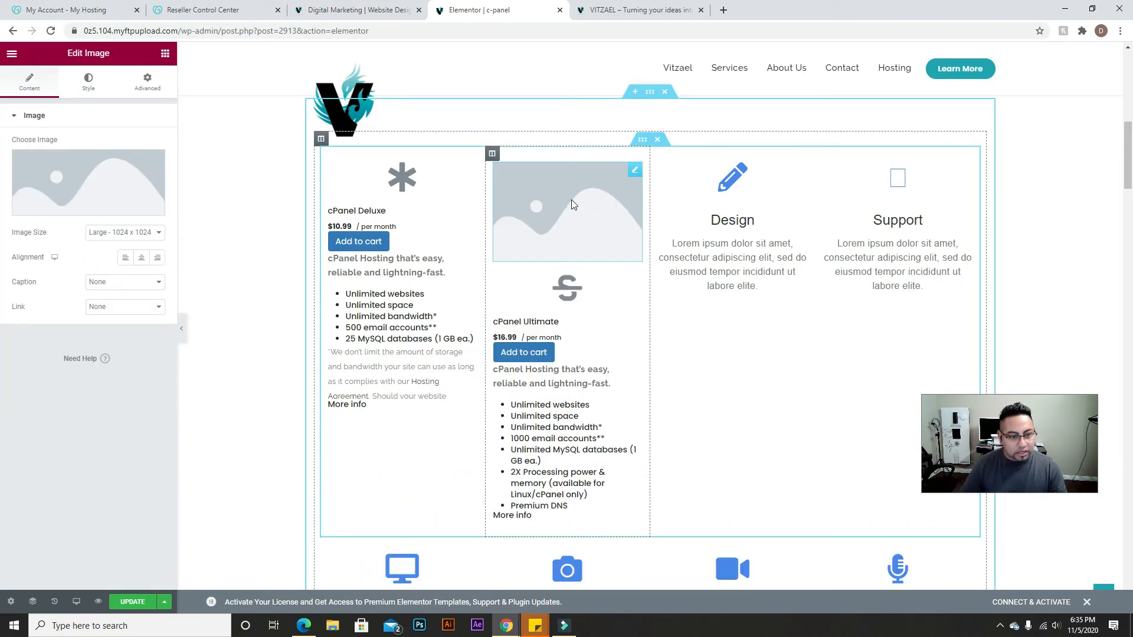
Step: Delete the strikethrough Icon widget from the second column
left_click(581, 290)
key("Delete")
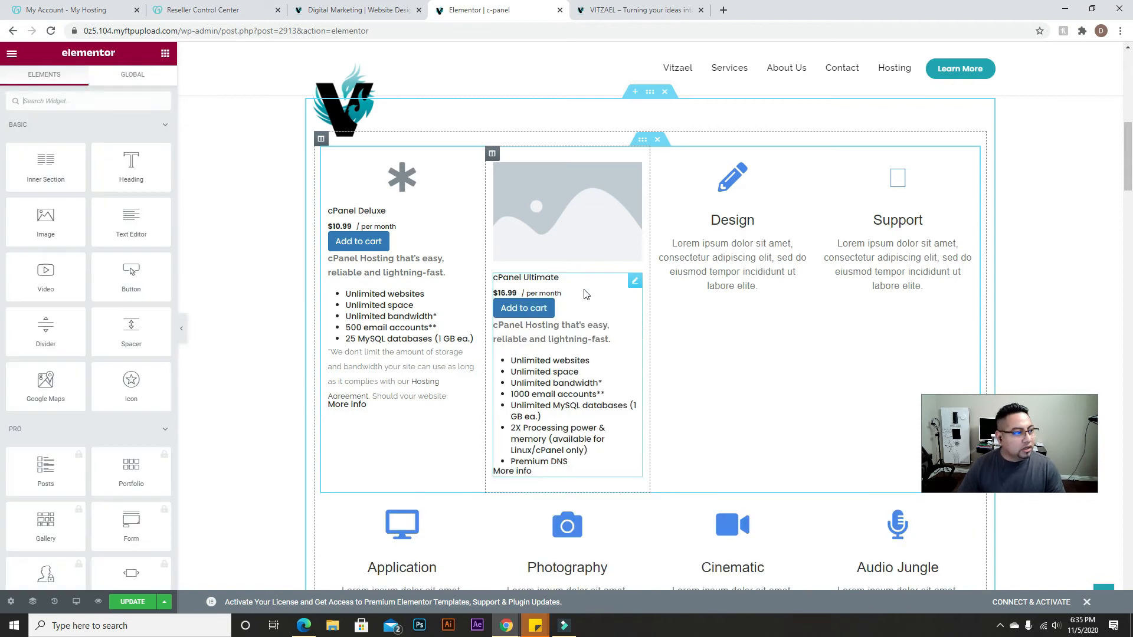
Step: Open the image widget's media library and select the megaphone-envelope icon image
left_click(595, 201)
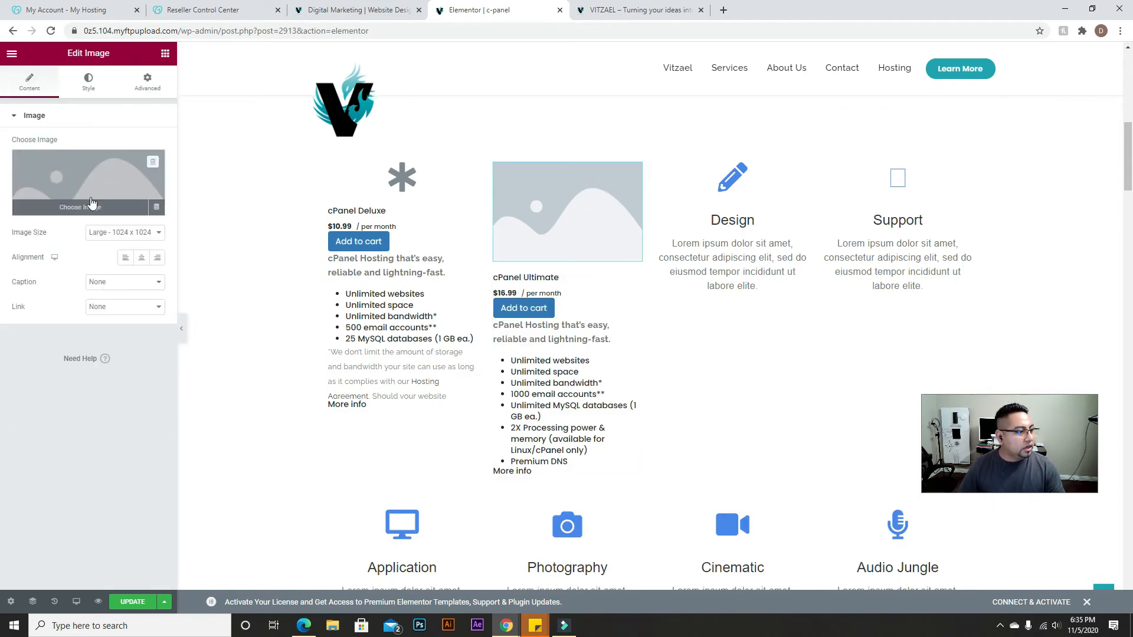
left_click(92, 204)
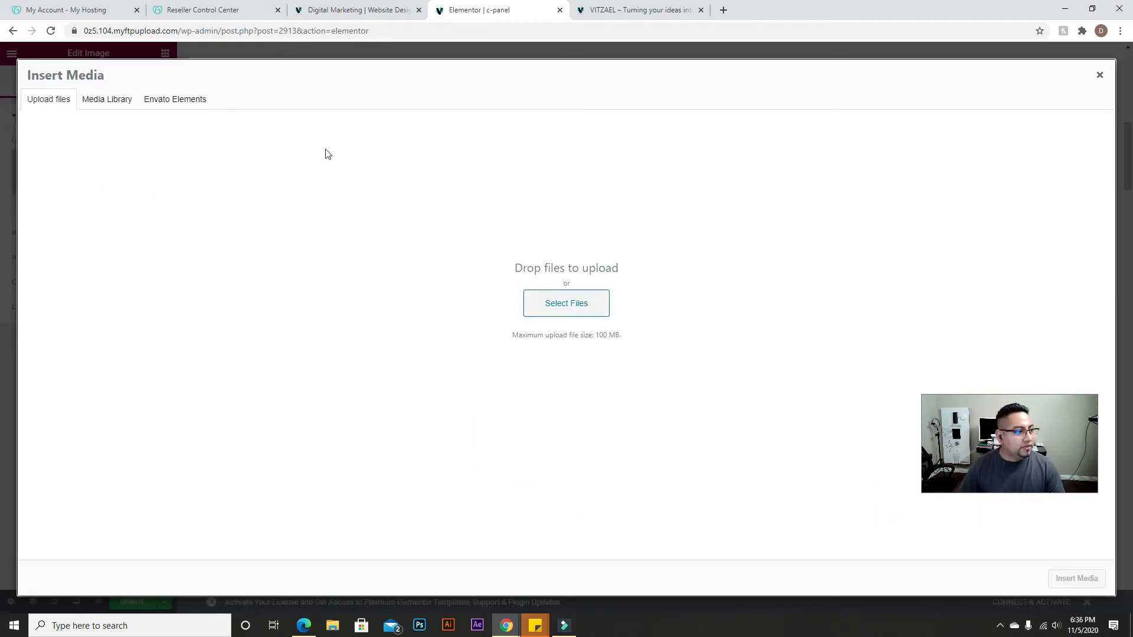
left_click(121, 98)
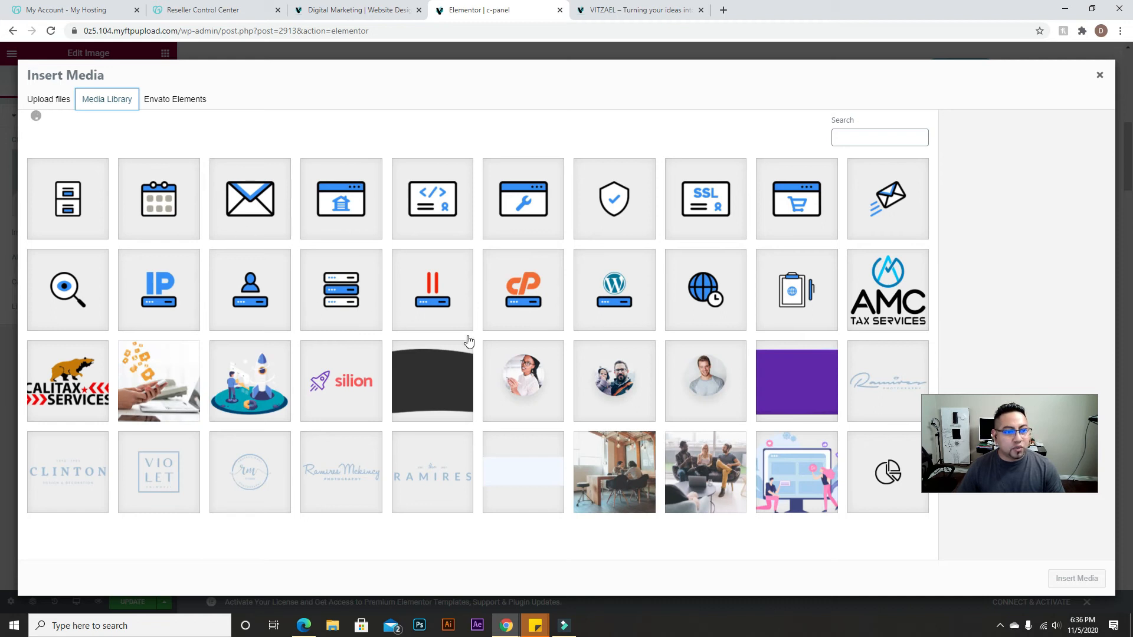
scroll(728, 289, "down", 2)
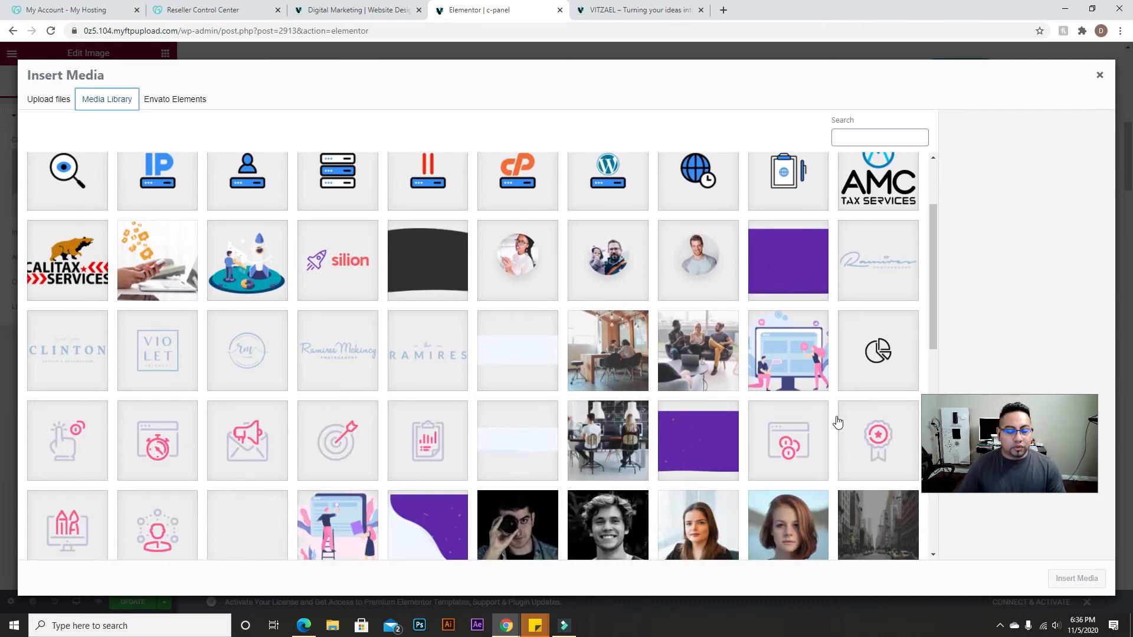
left_click(275, 447)
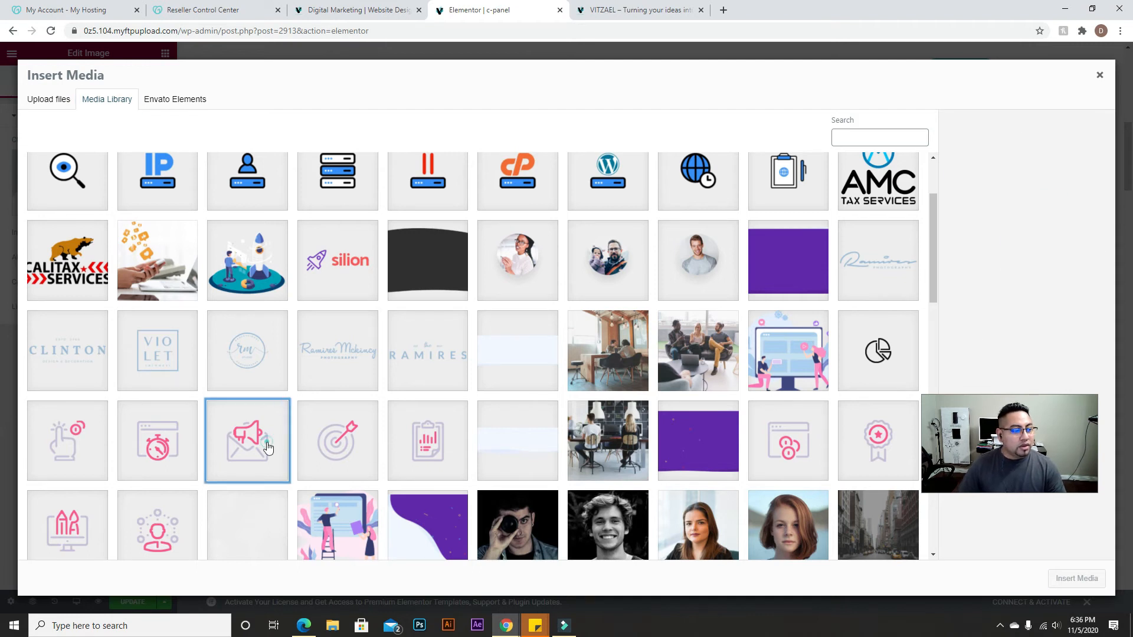
Step: Open a new browser tab and go to flaticon.com
left_click(728, 13)
type("flaticon.com")
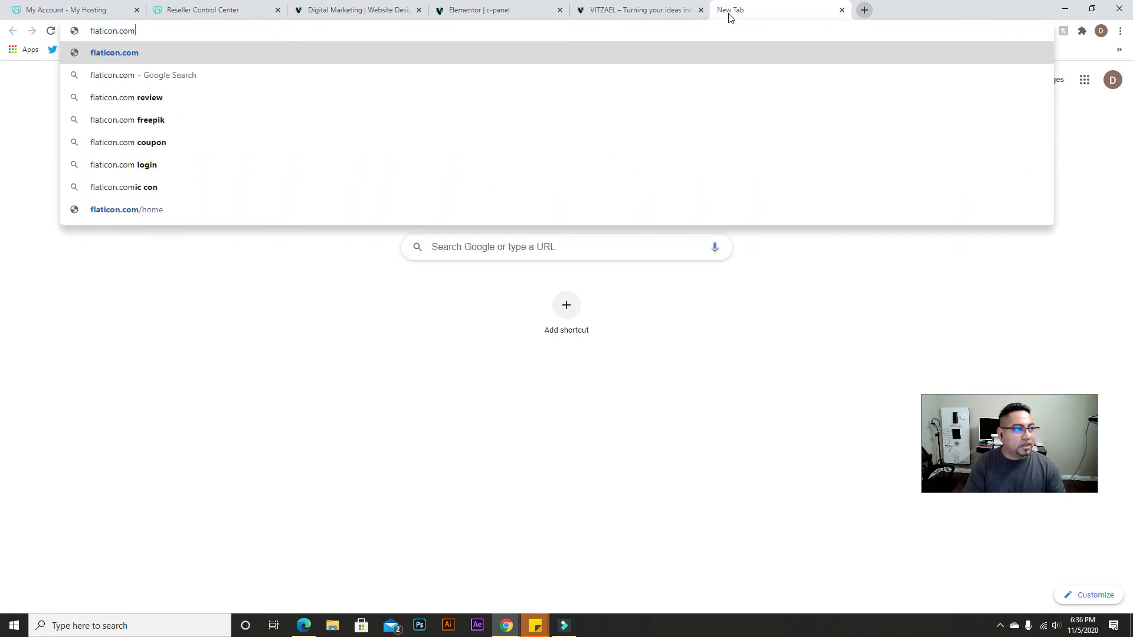
key("Return")
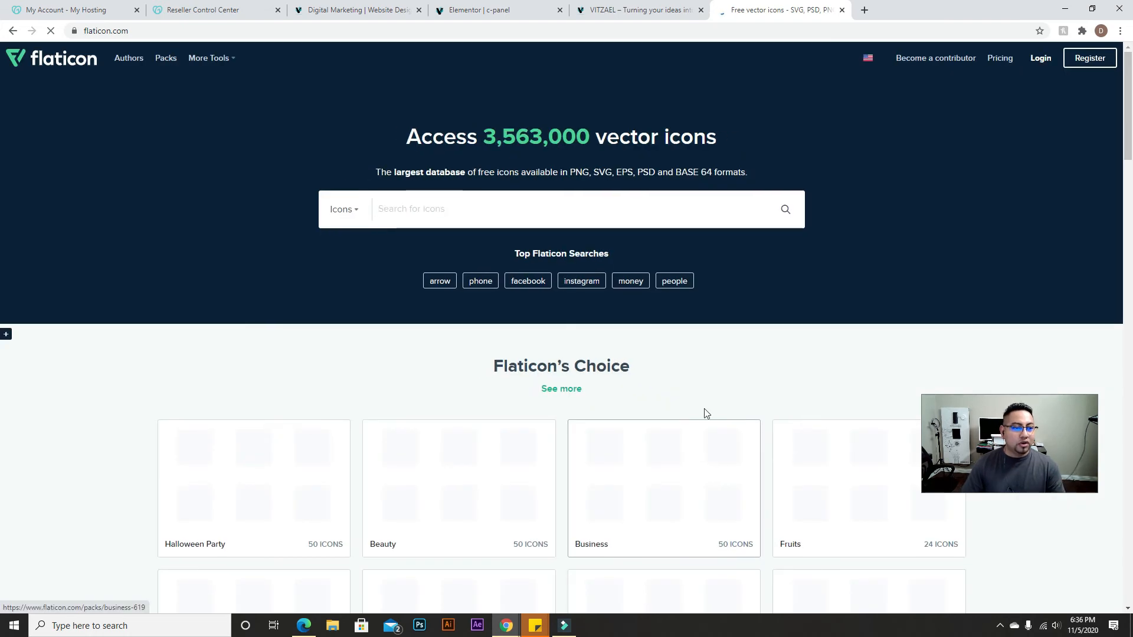
Step: Browse Flaticon's featured icon packs and open the Beauty pack
scroll(646, 268, "down", 5)
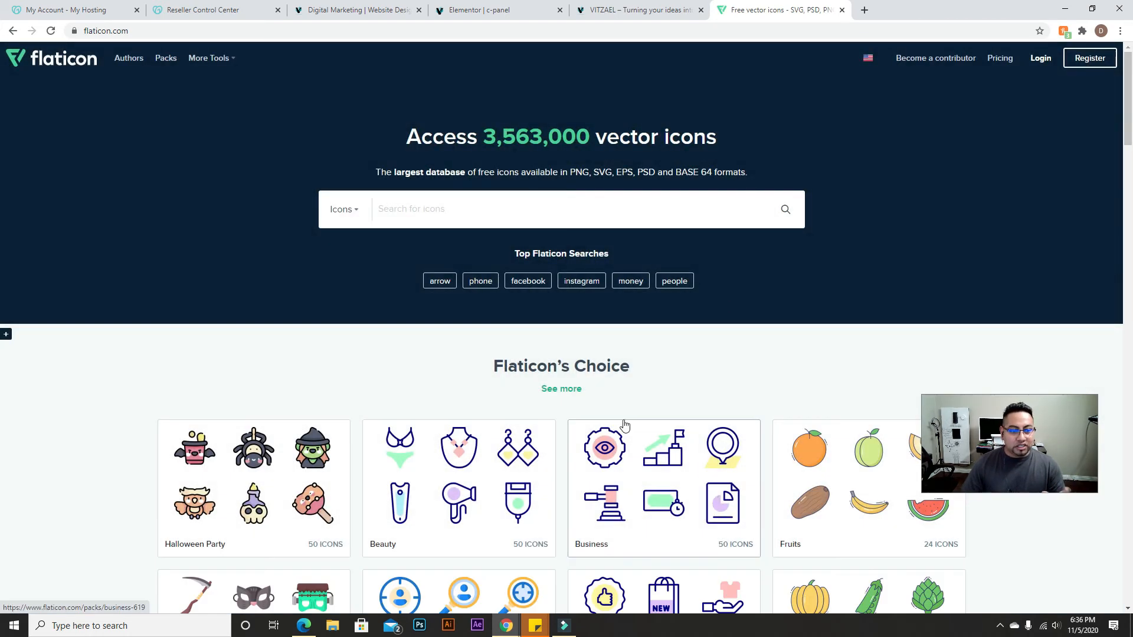
scroll(593, 415, "down", 2)
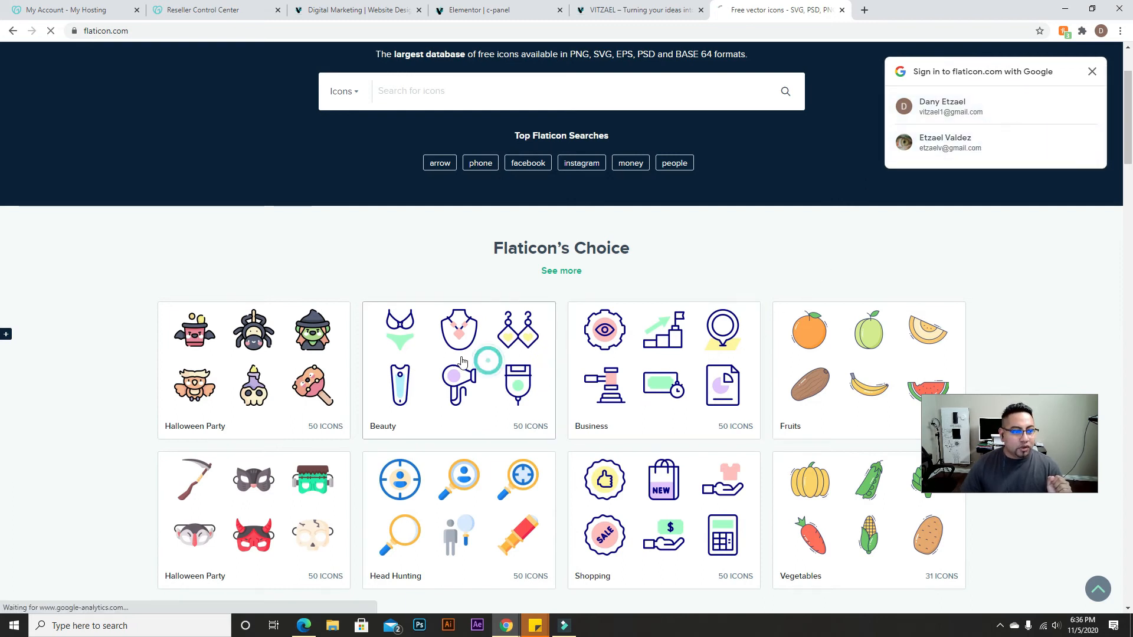
left_click(487, 361)
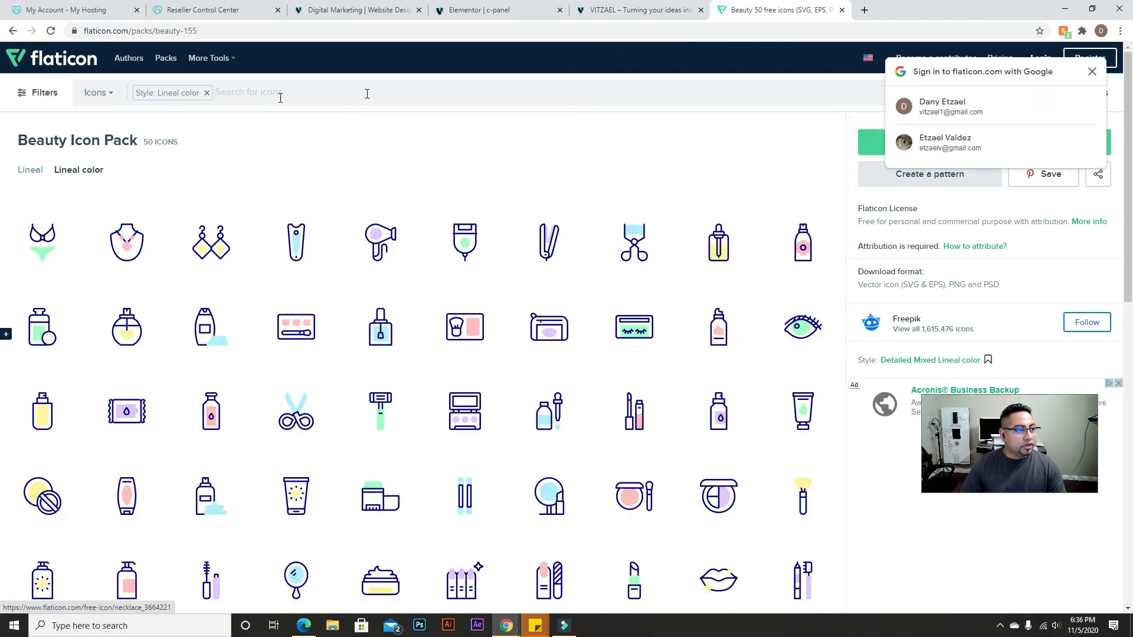
Step: Search Flaticon for social media icons
left_click(395, 90)
type("social media")
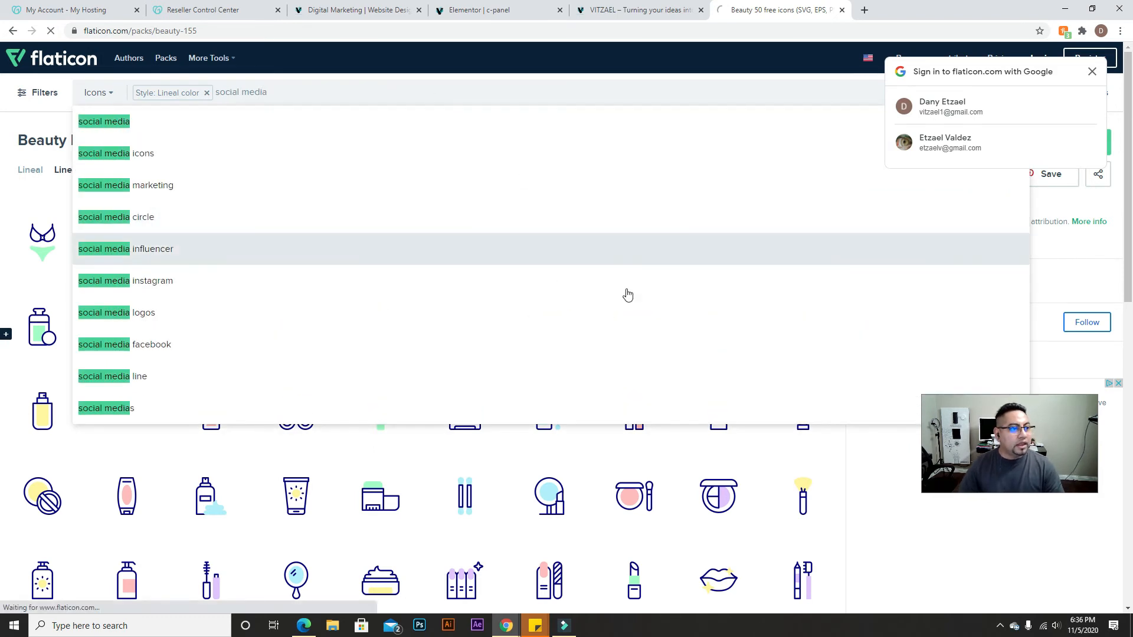
key("Return")
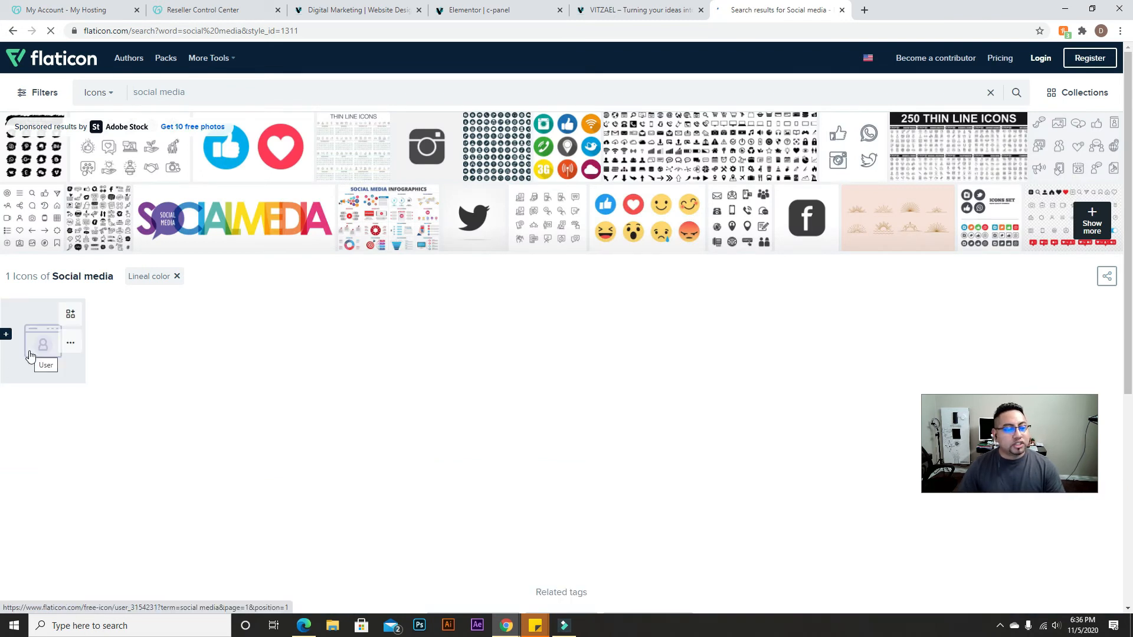
Step: Search Flaticon for facebook icons
left_click(282, 111)
key("BackSpace")
key("BackSpace")
key("BackSpace")
key("BackSpace")
key("BackSpace")
key("BackSpace")
key("BackSpace")
key("BackSpace")
key("BackSpace")
key("BackSpace")
key("BackSpace")
key("BackSpace")
type("facebook")
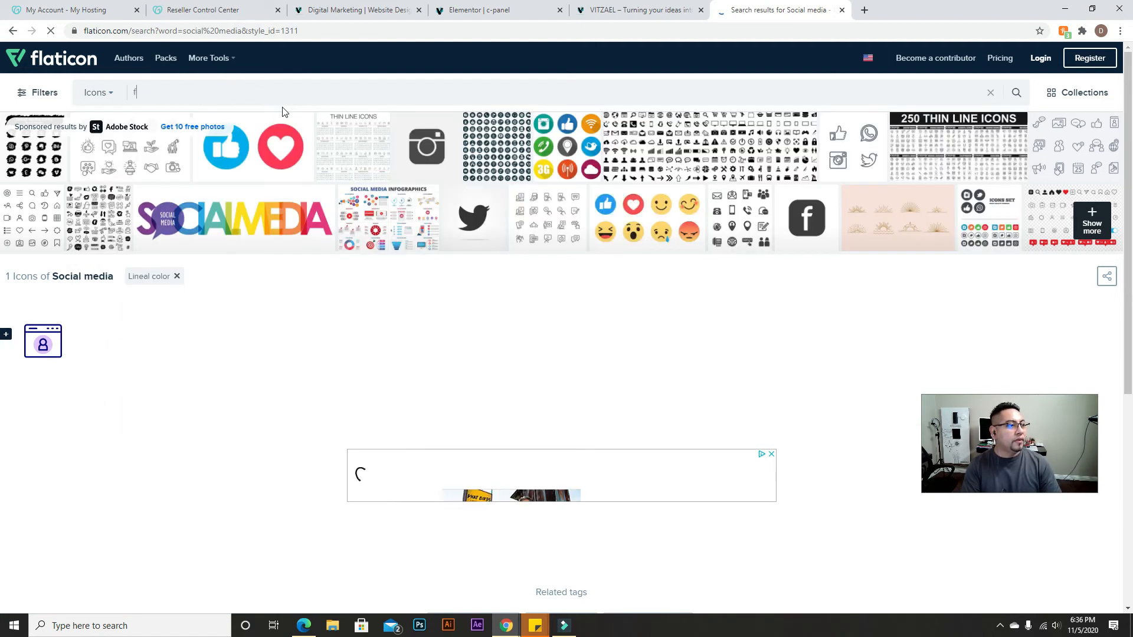
key("Return")
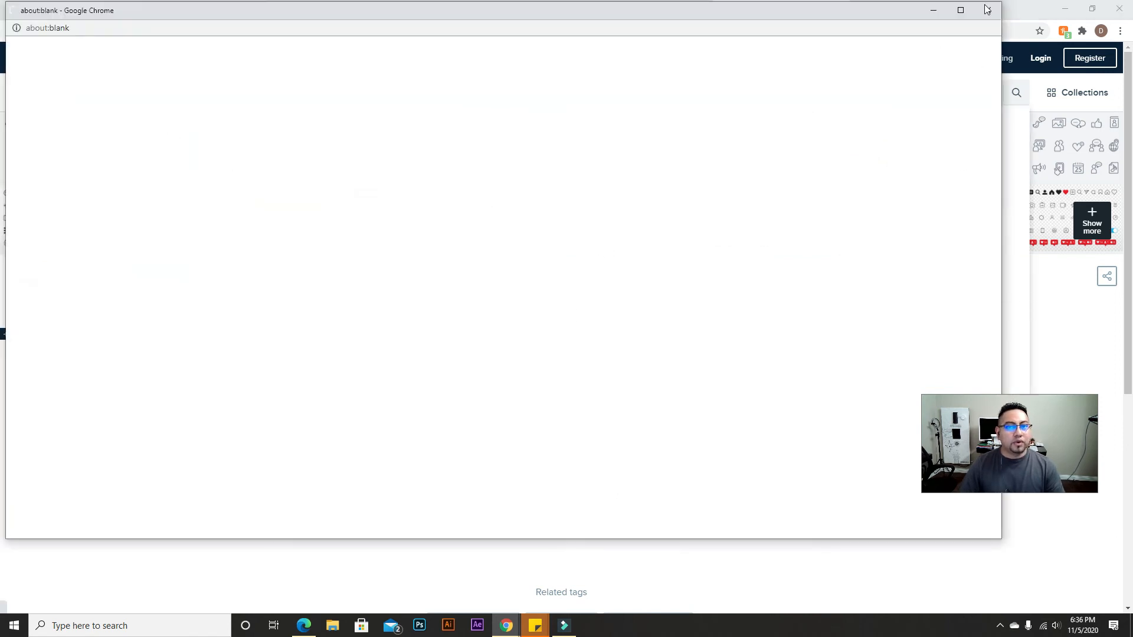
Step: Close the pop-up window and search Flaticon for social icons
left_click(986, 10)
left_click(124, 122)
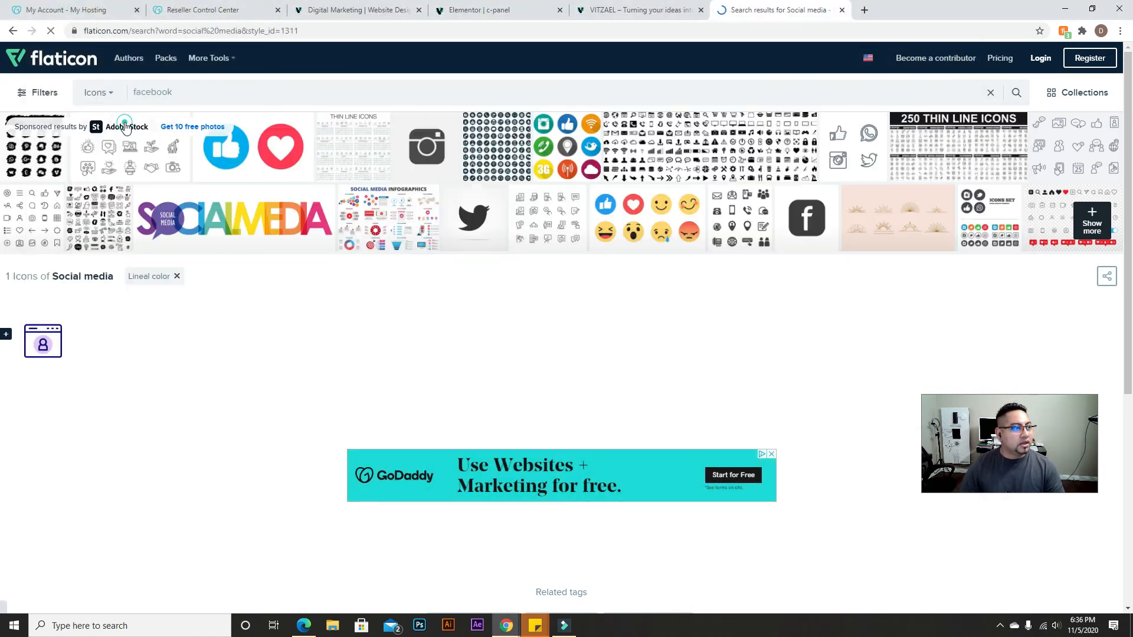
left_click(176, 92)
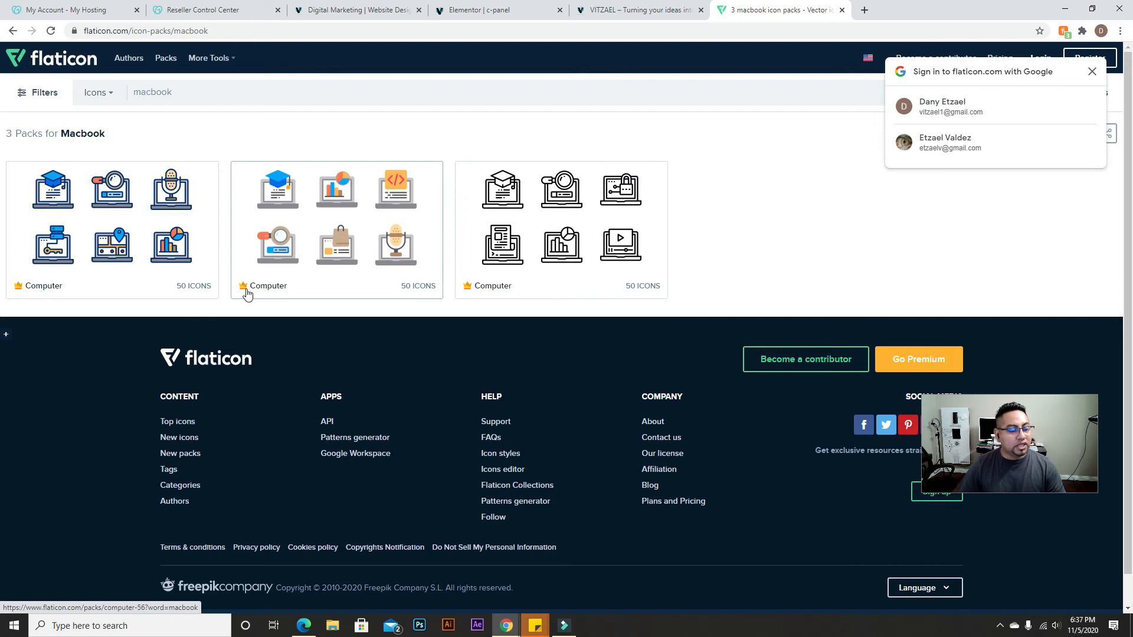
left_click(255, 92)
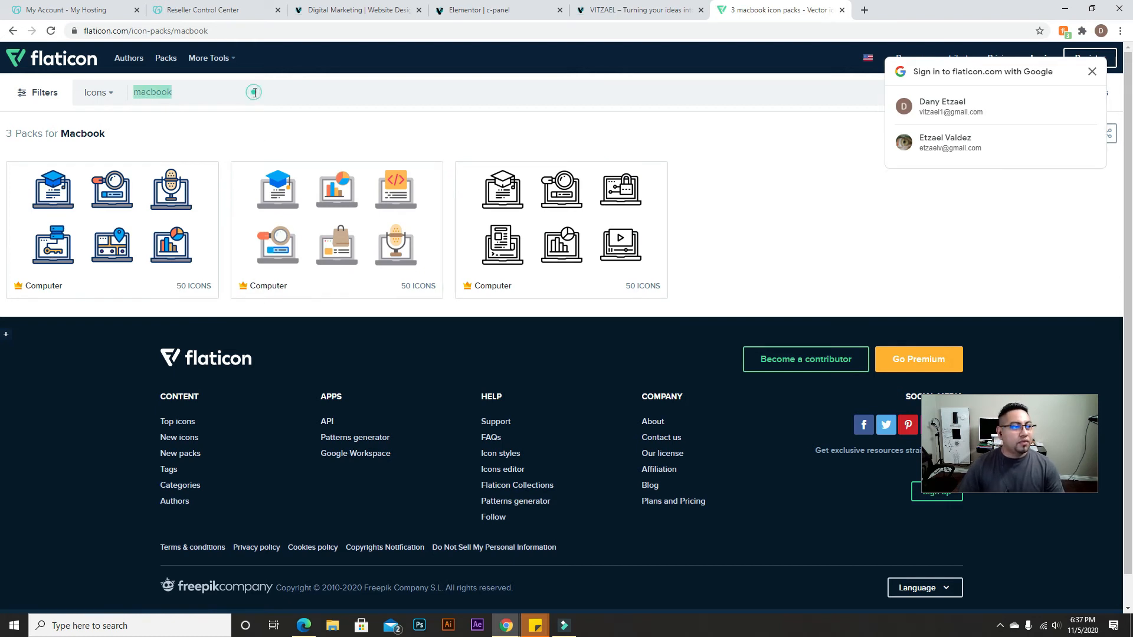
key("BackSpace")
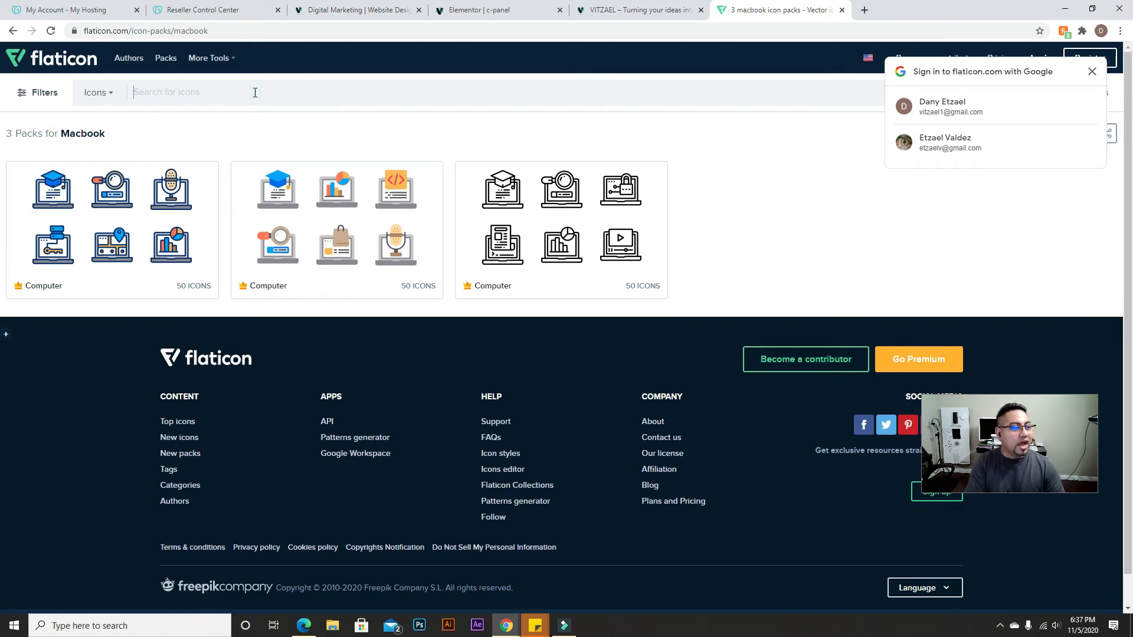
type("socia")
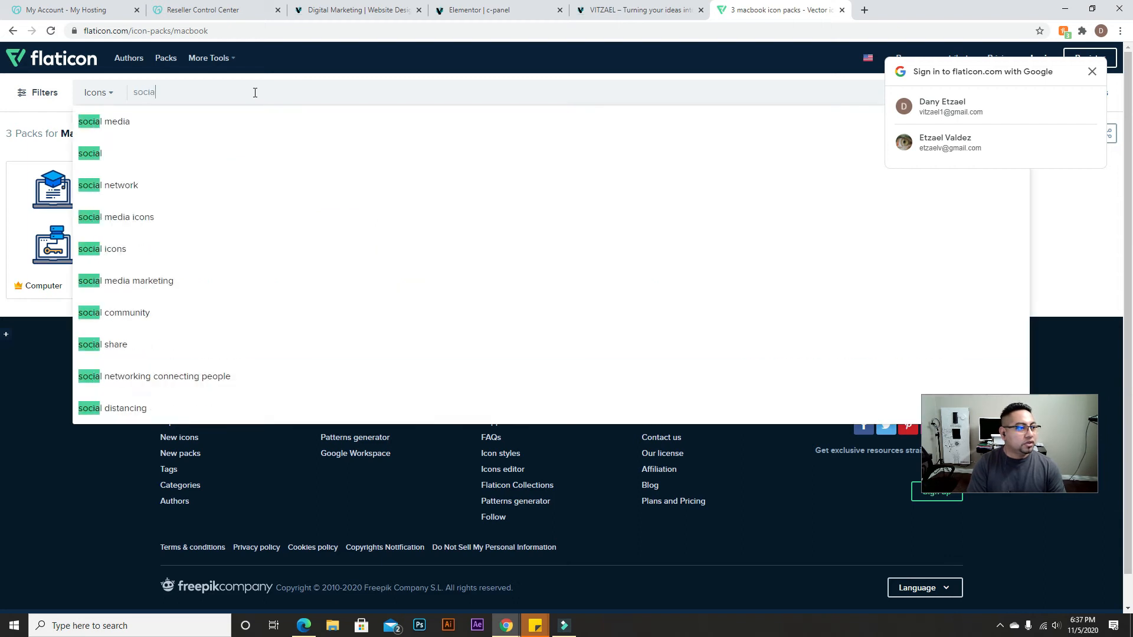
type("l icons")
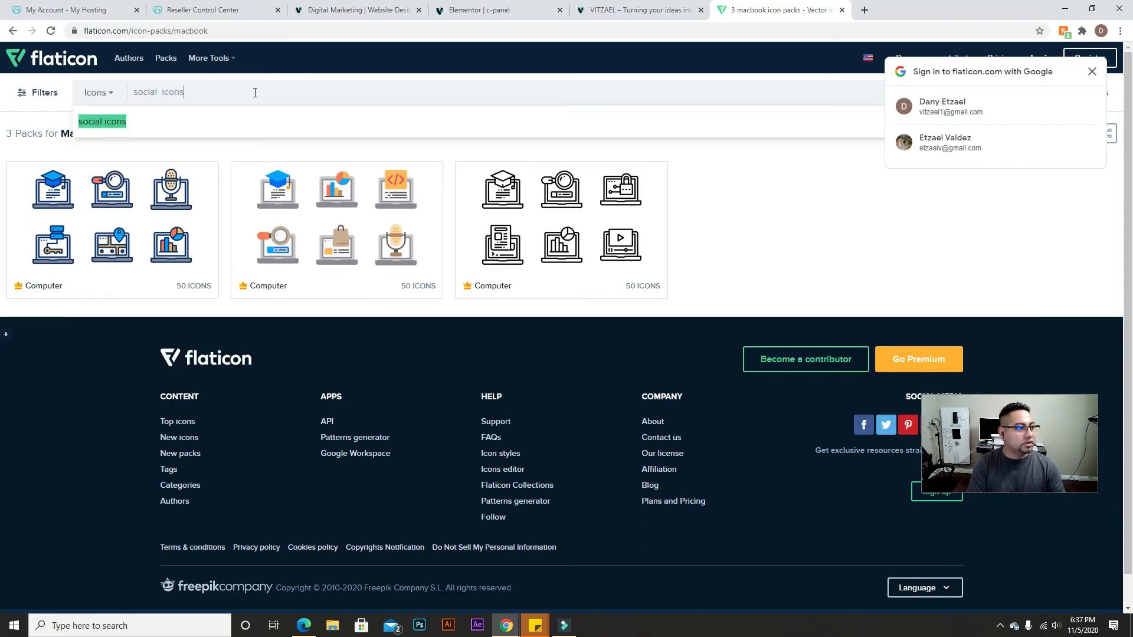
key("Return")
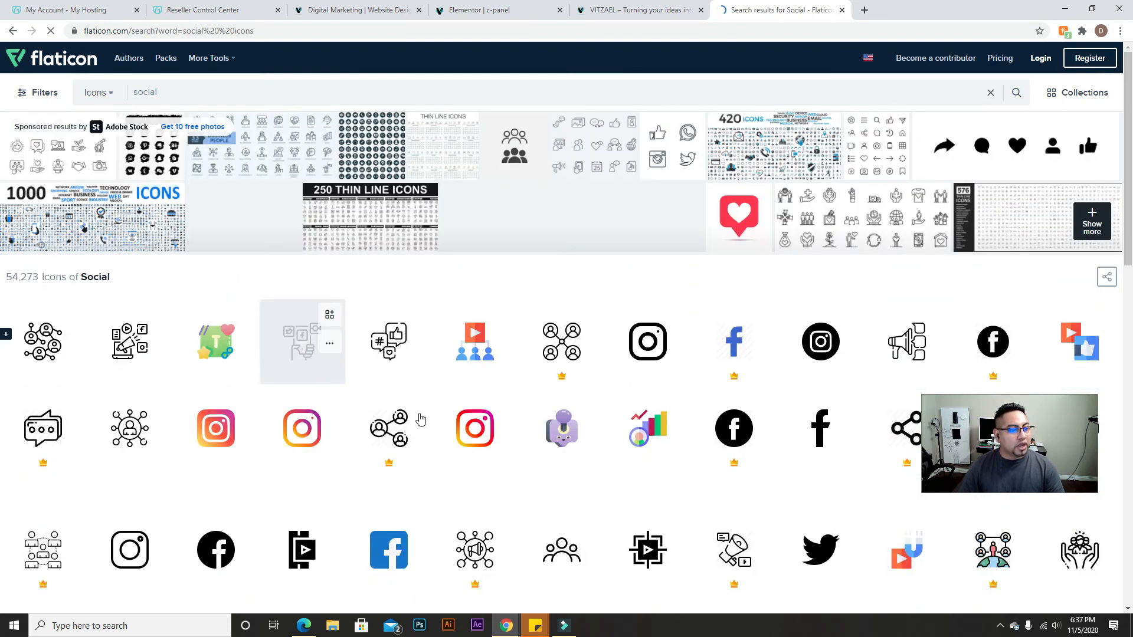
Step: Open the social network people icon on Flaticon and view its PNG download sizes
scroll(589, 425, "down", 3)
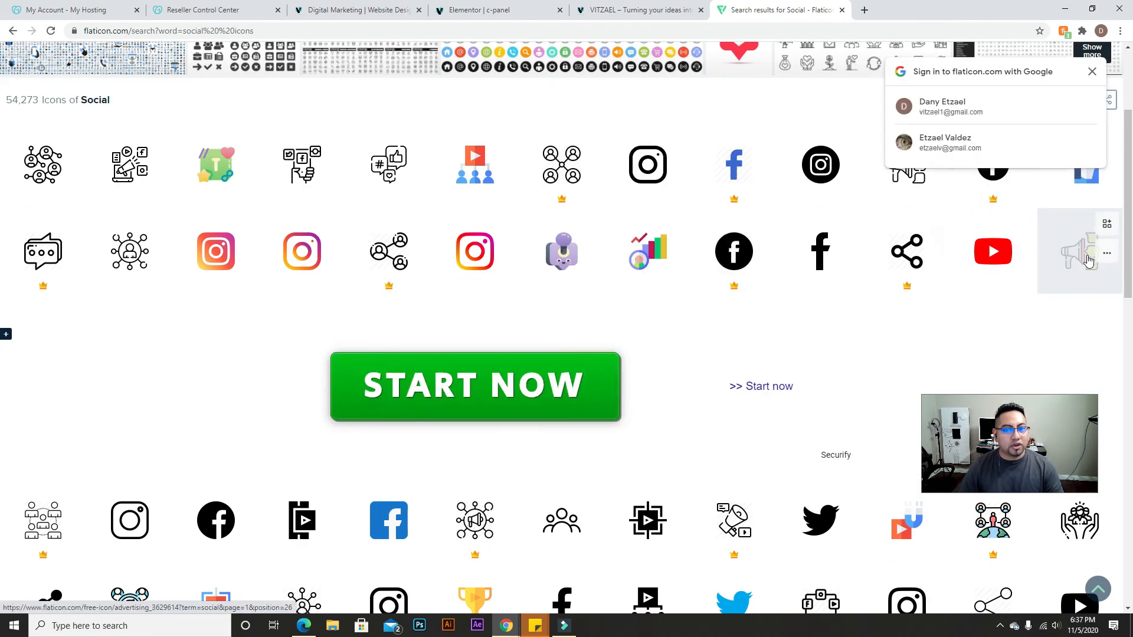
left_click(130, 255)
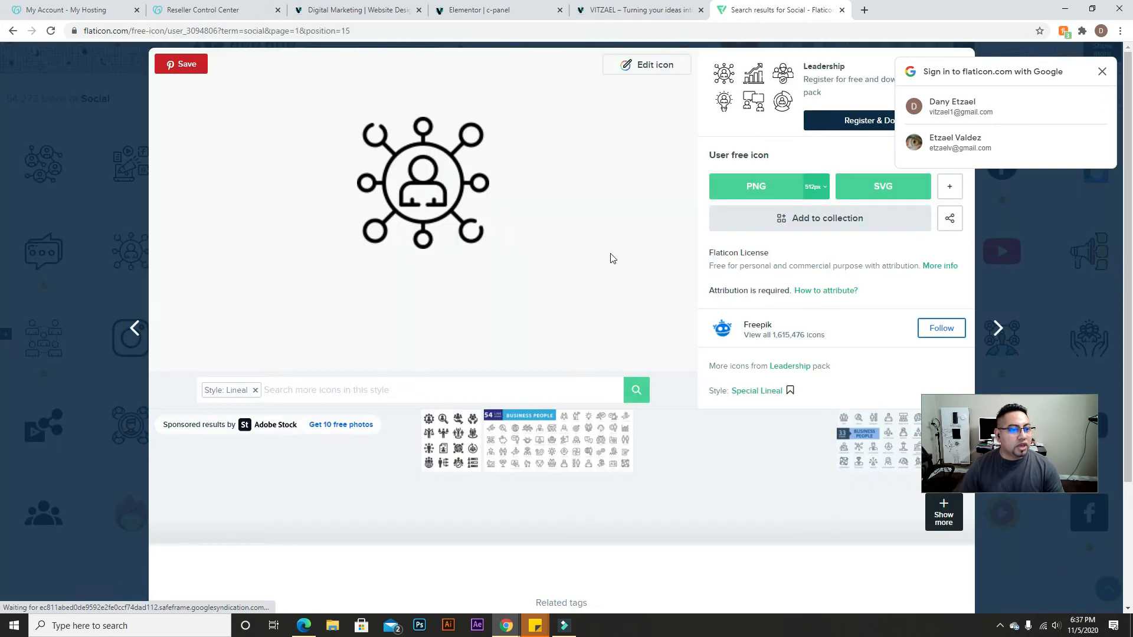
left_click(1100, 70)
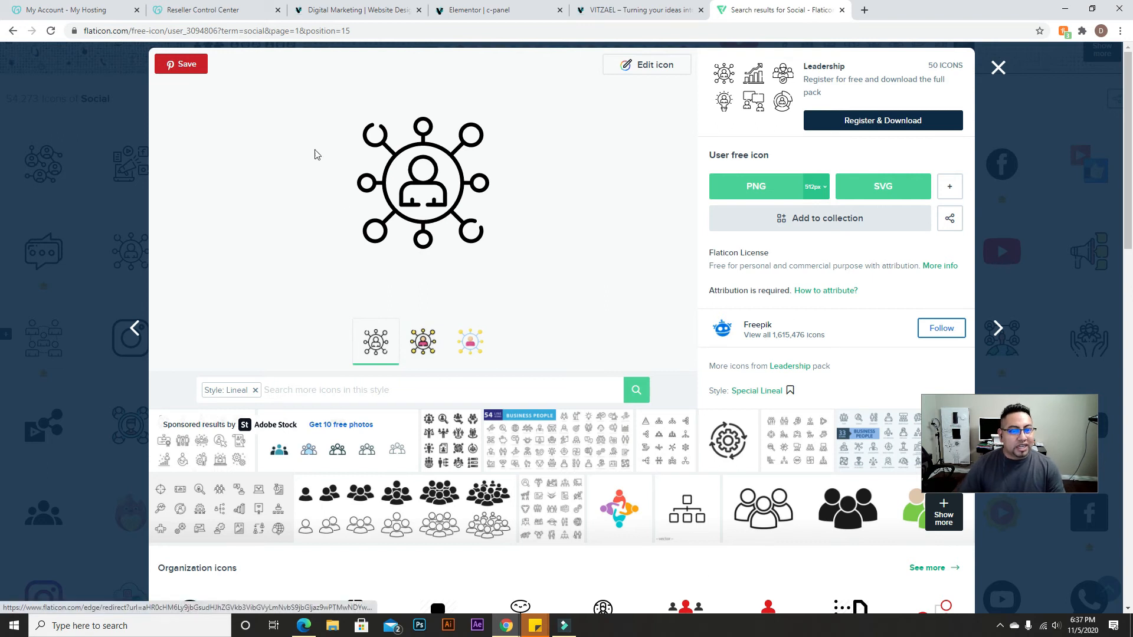
left_click(814, 188)
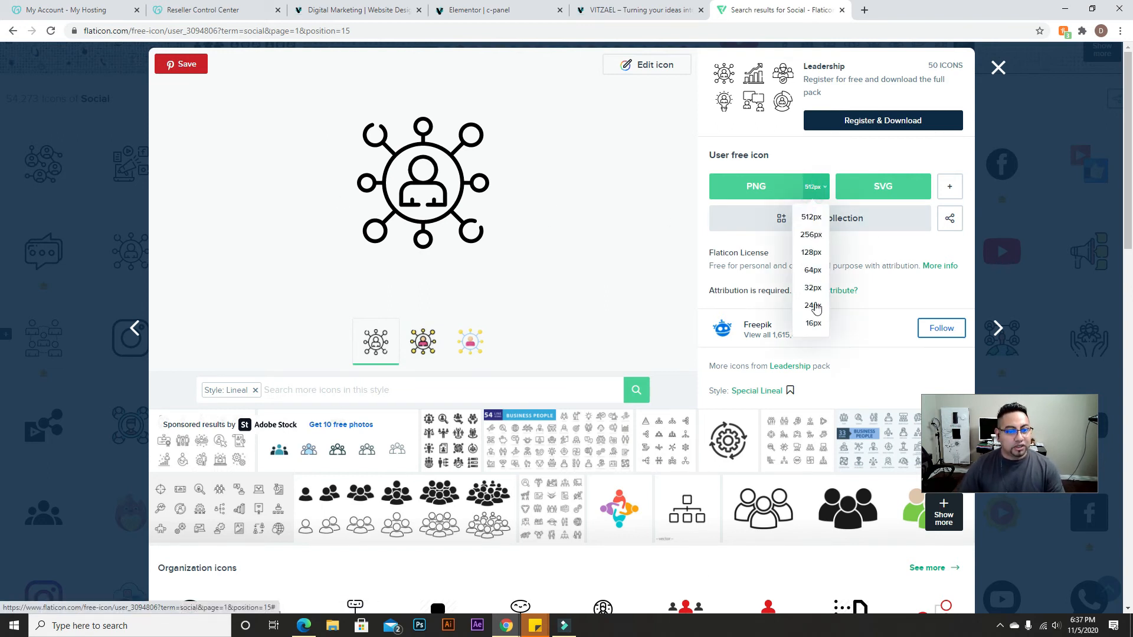
Step: Replace the cPanel Ultimate column's image with the 4-1.png icon from the media library
left_click(640, 10)
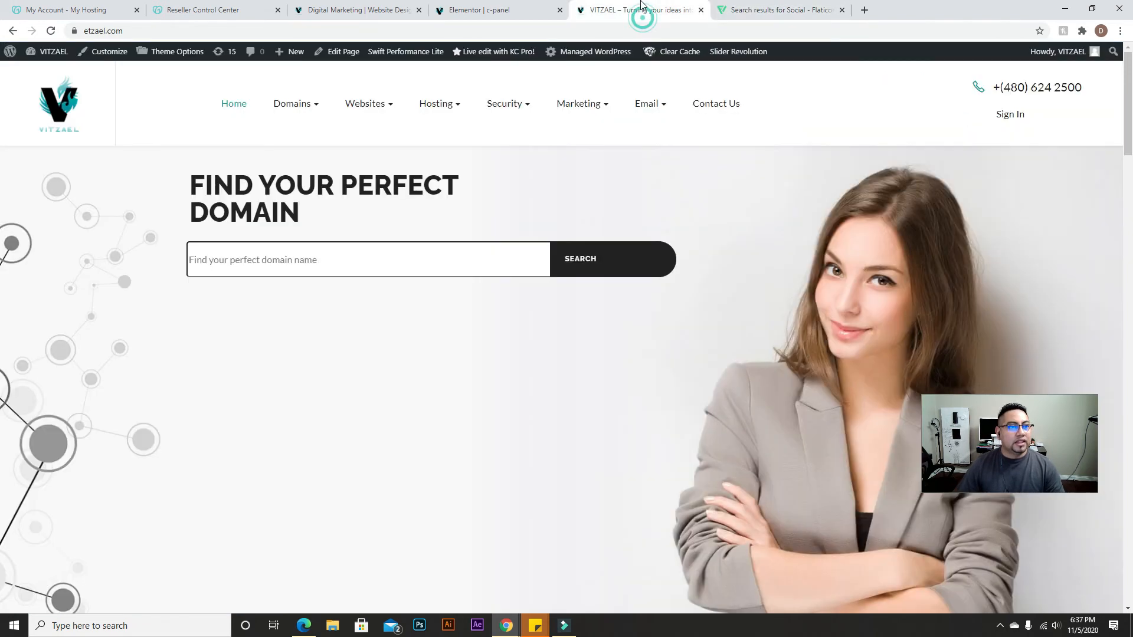
left_click(471, 6)
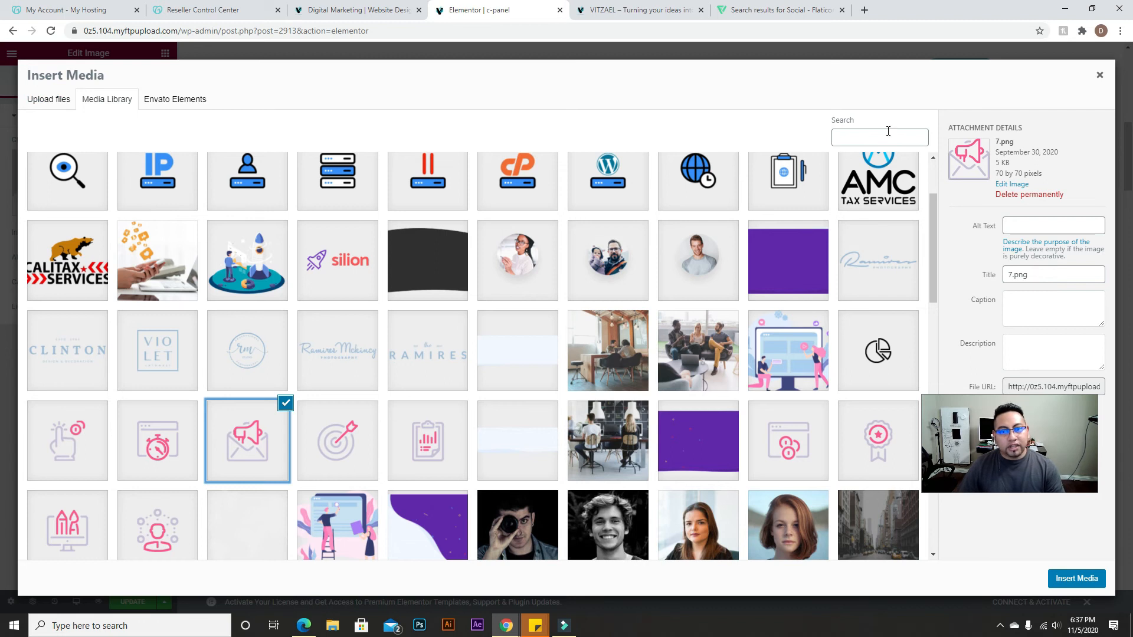
left_click(758, 433)
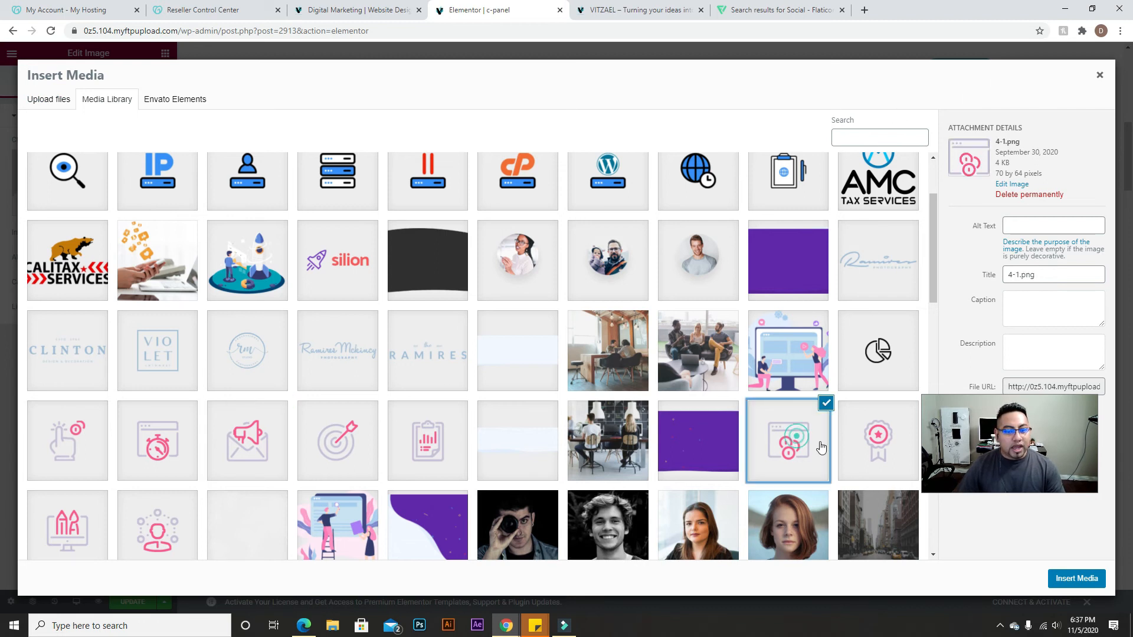
left_click(1076, 578)
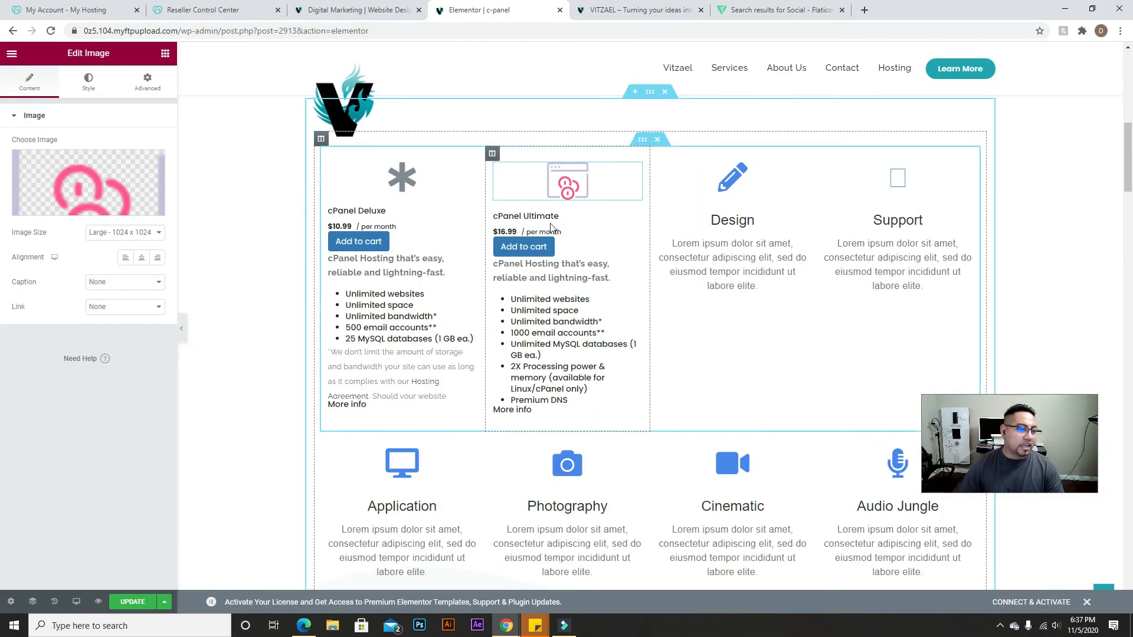
Step: Save the page changes and open the page preview
scroll(647, 468, "down", 4)
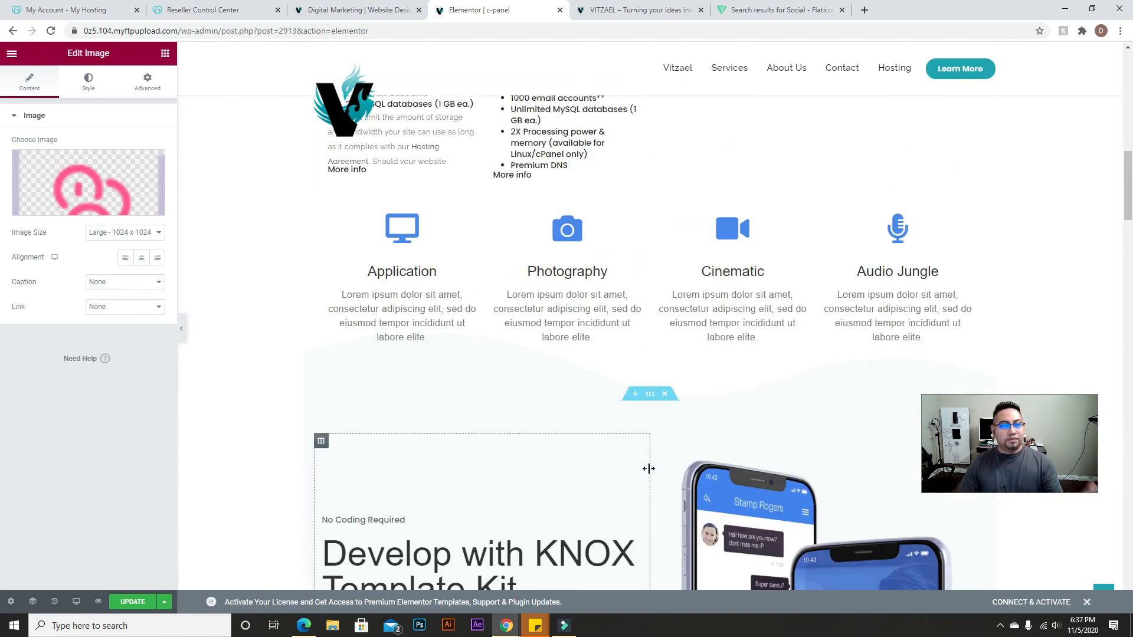
scroll(695, 493, "up", 6)
scroll(761, 401, "down", 2)
scroll(749, 383, "up", 2)
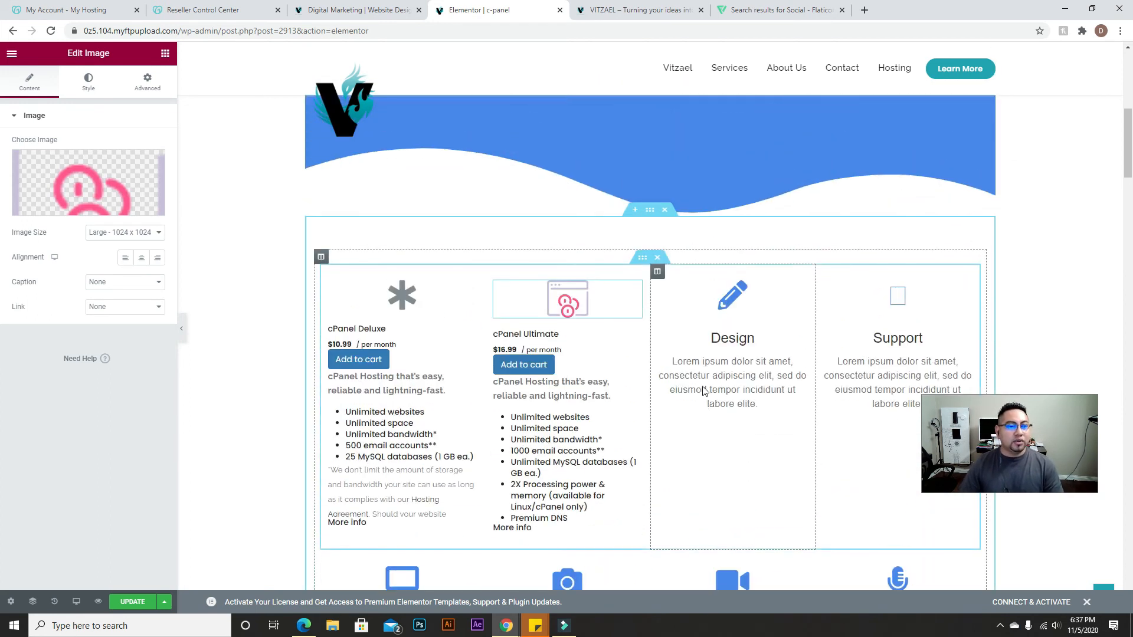
left_click(132, 604)
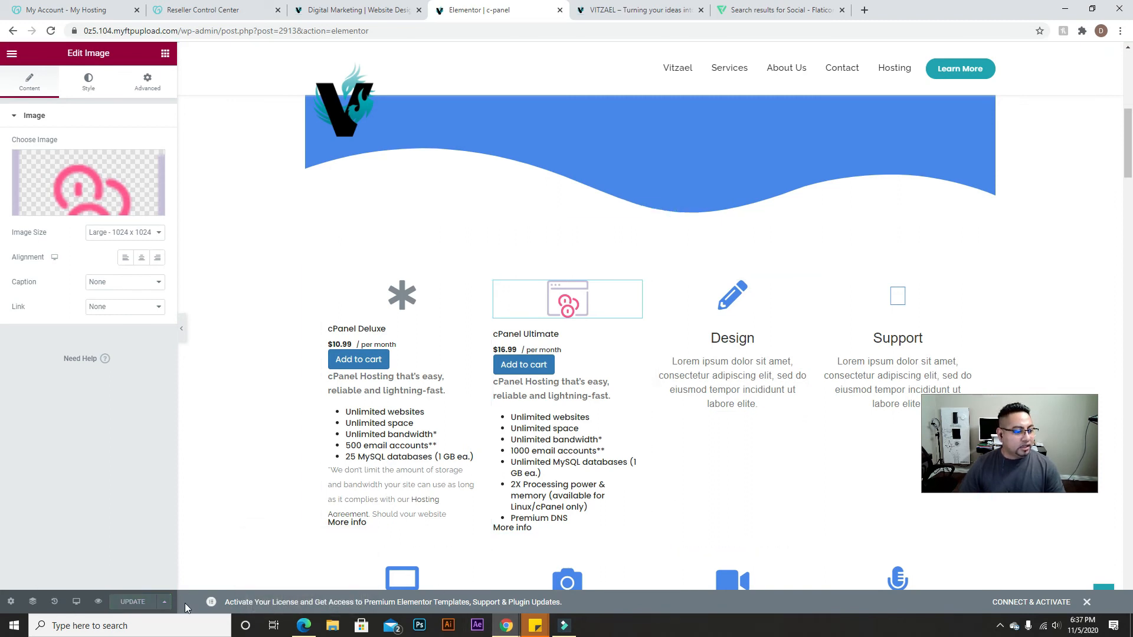
left_click(97, 602)
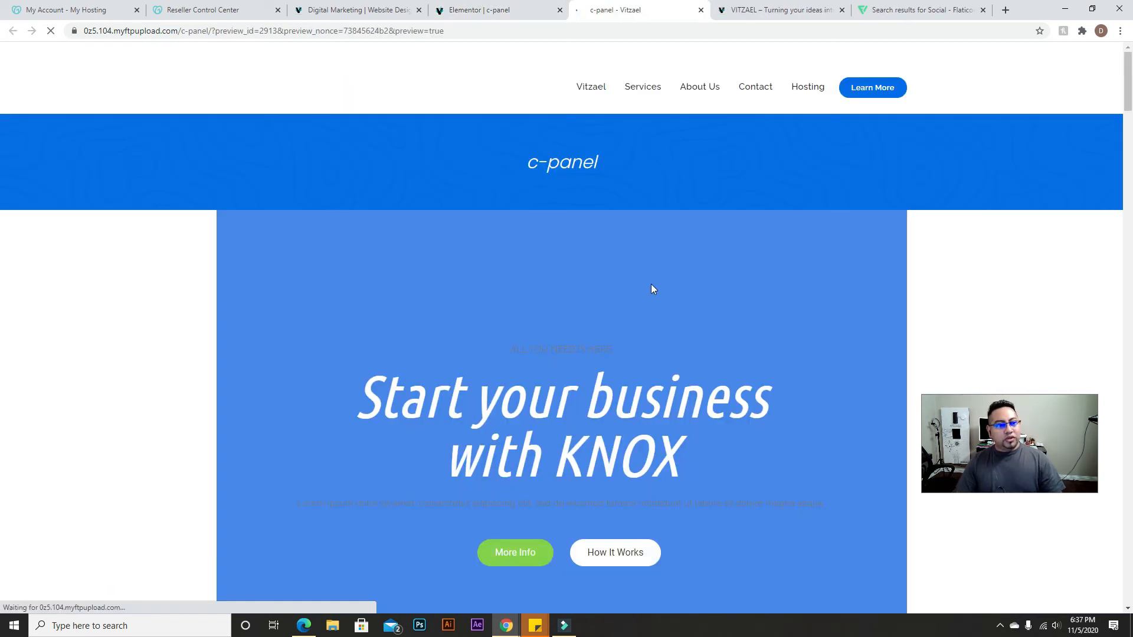
Step: Test the cPanel Deluxe Add to cart button in the page preview
scroll(655, 301, "down", 9)
scroll(625, 403, "up", 5)
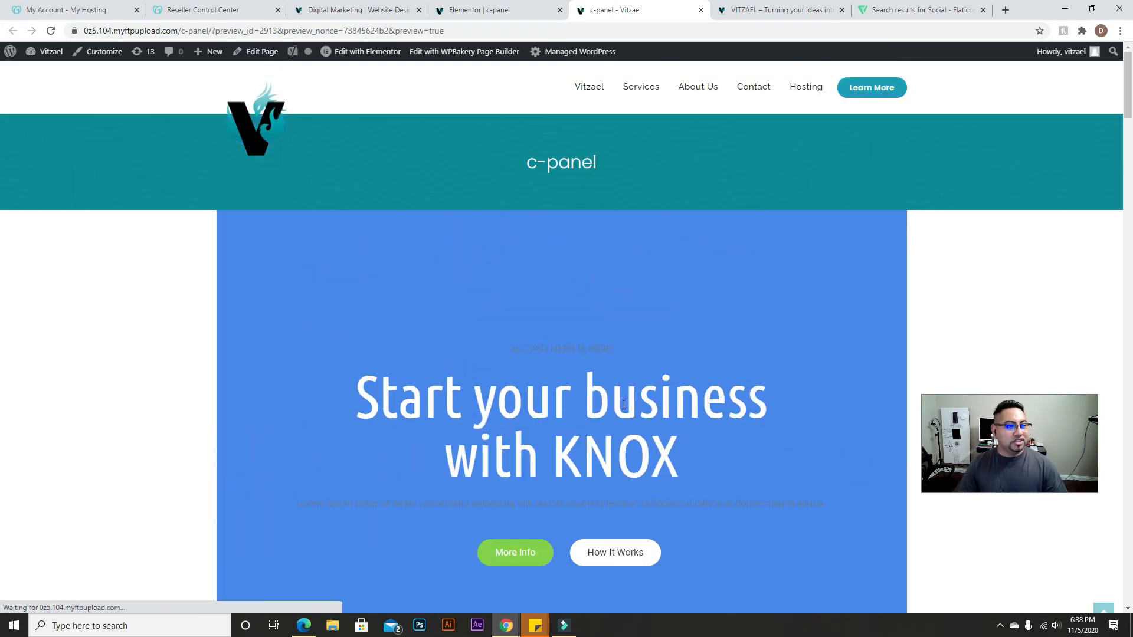
scroll(617, 457, "down", 10)
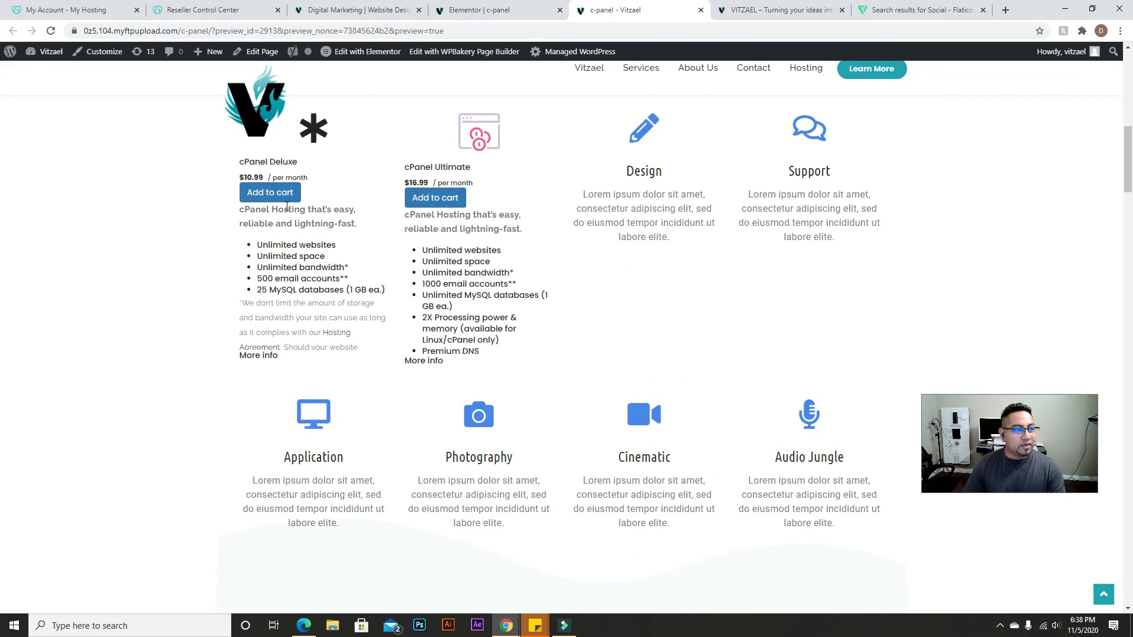
left_click(282, 192)
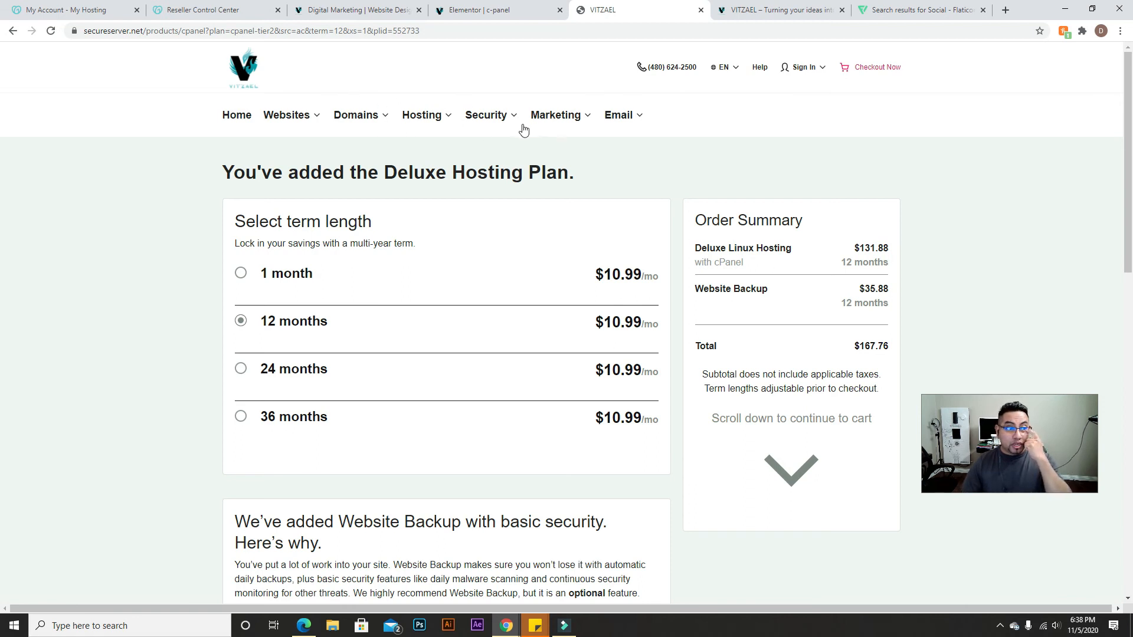
Step: Browse the store's Domains menu and the Reseller Control Center's Settings menu
left_click(361, 117)
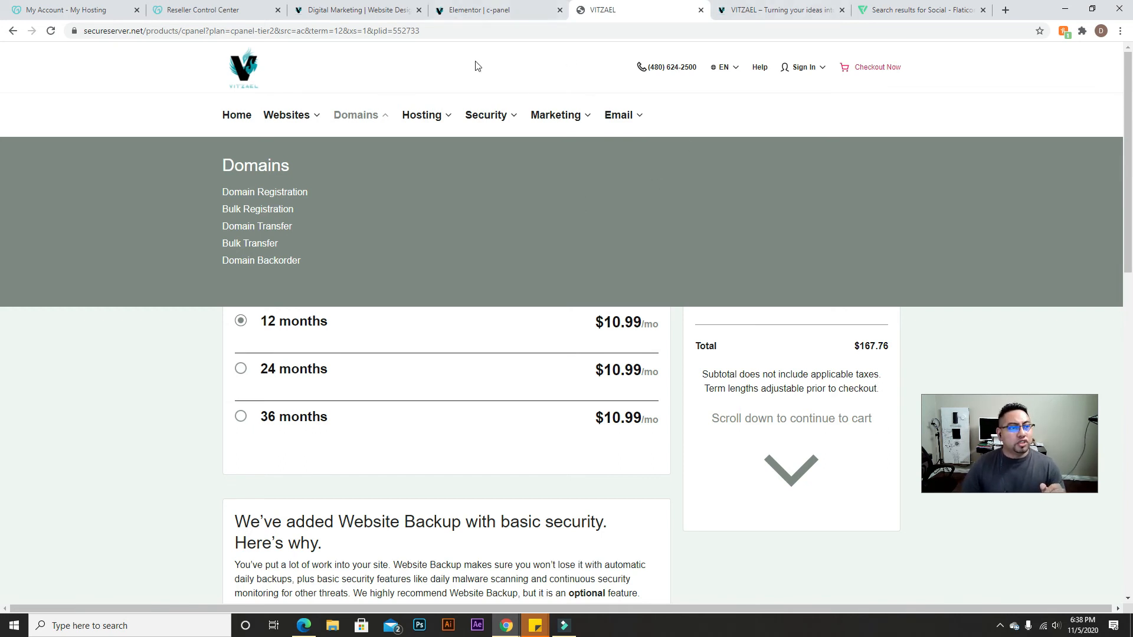
left_click(207, 10)
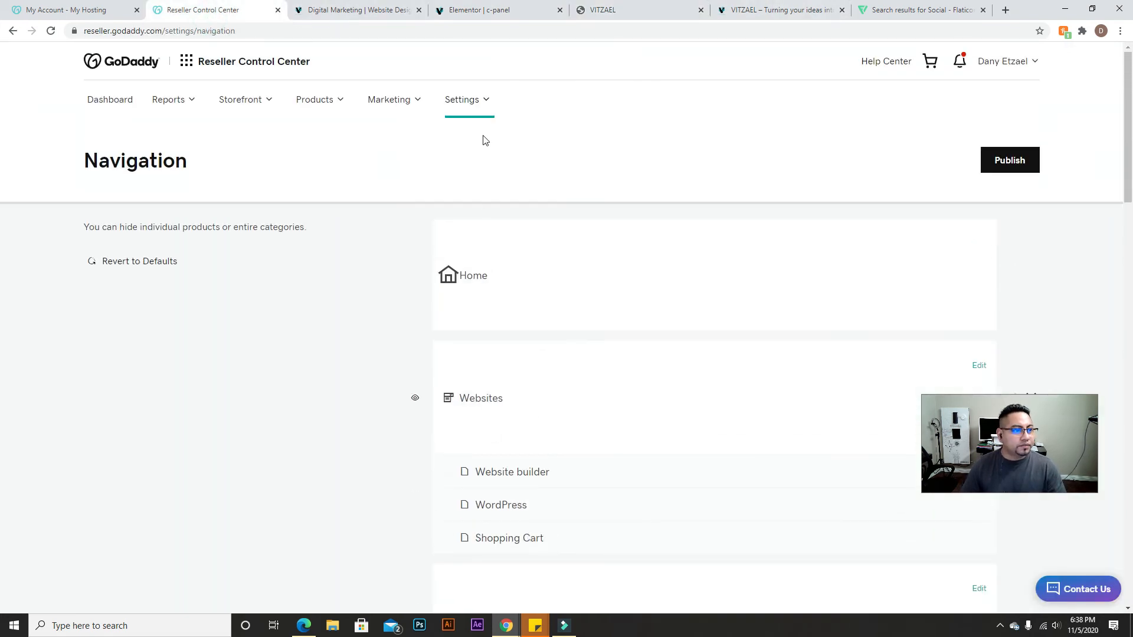
left_click(487, 95)
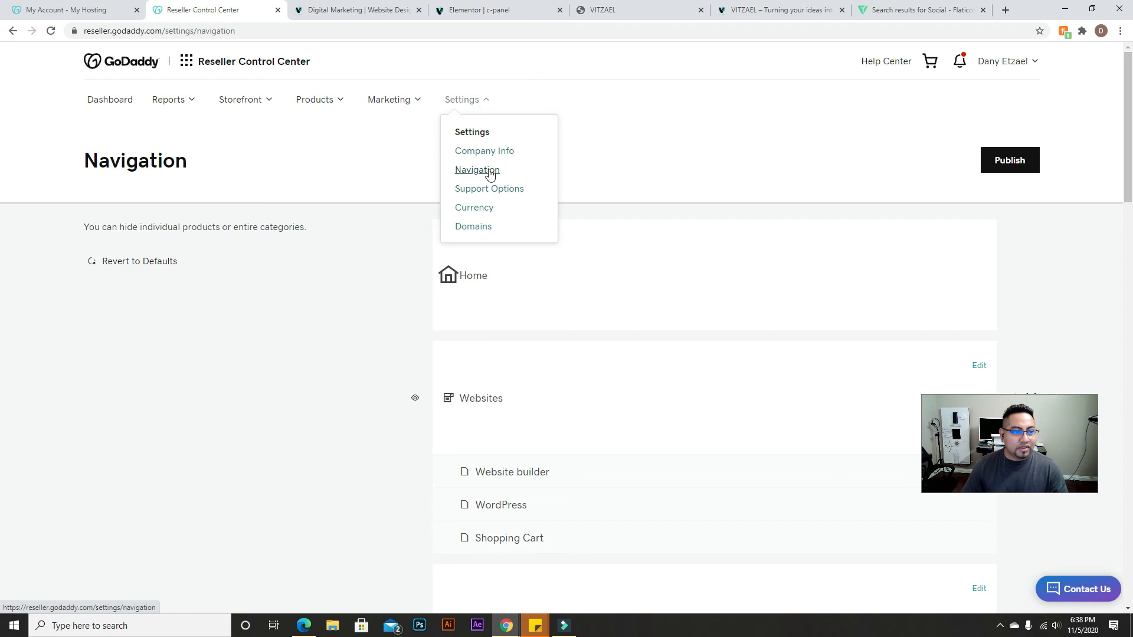
scroll(657, 260, "down", 1)
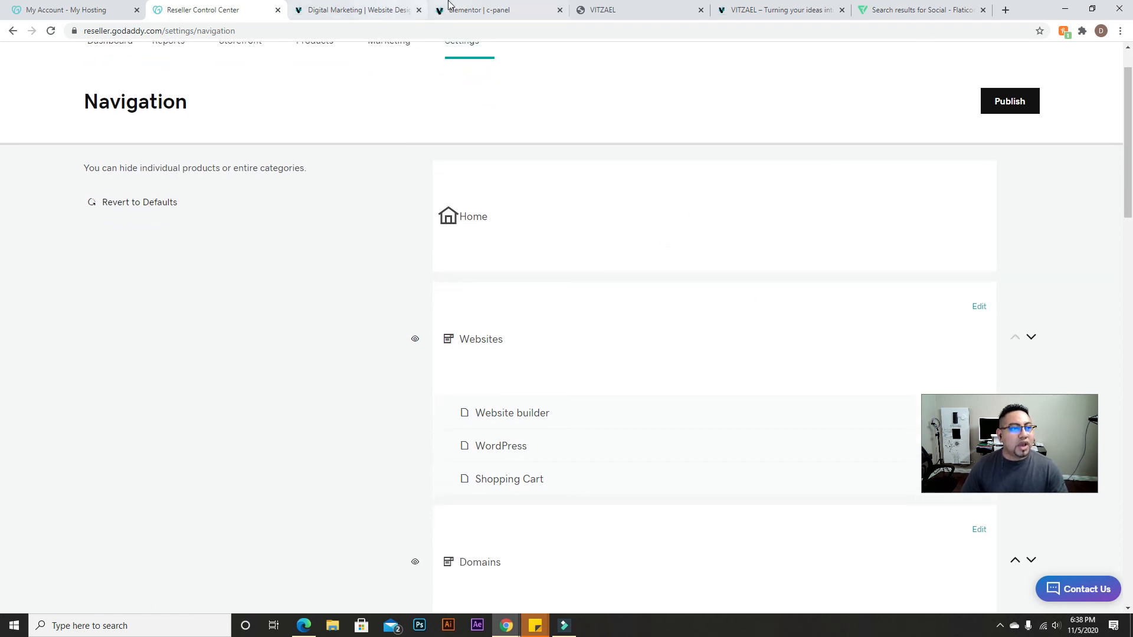
left_click(328, 8)
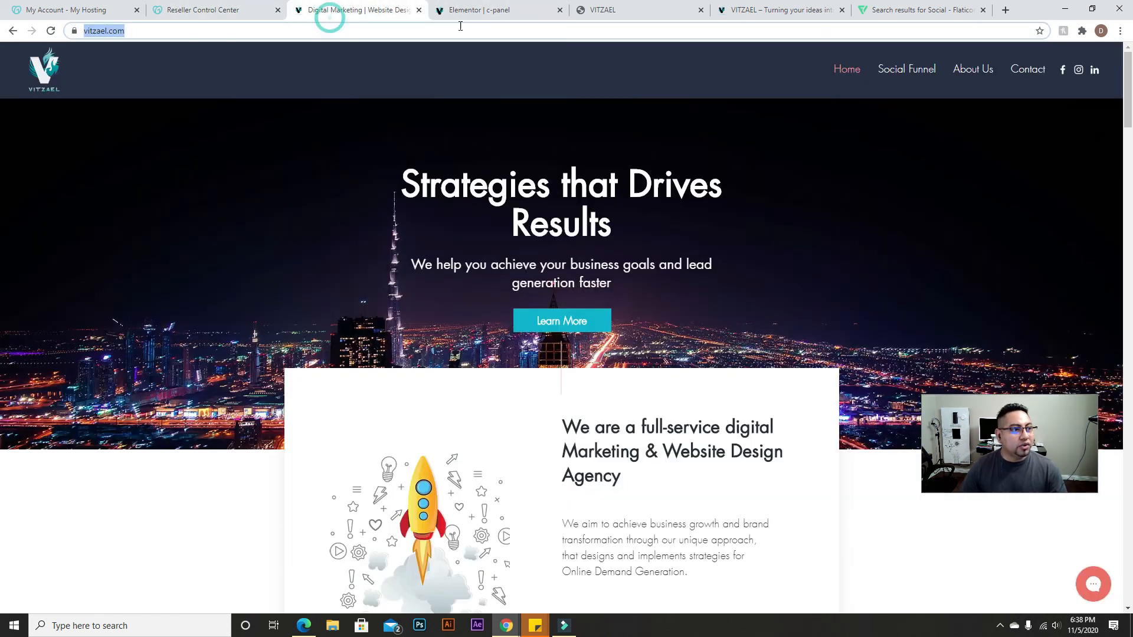
left_click(454, 11)
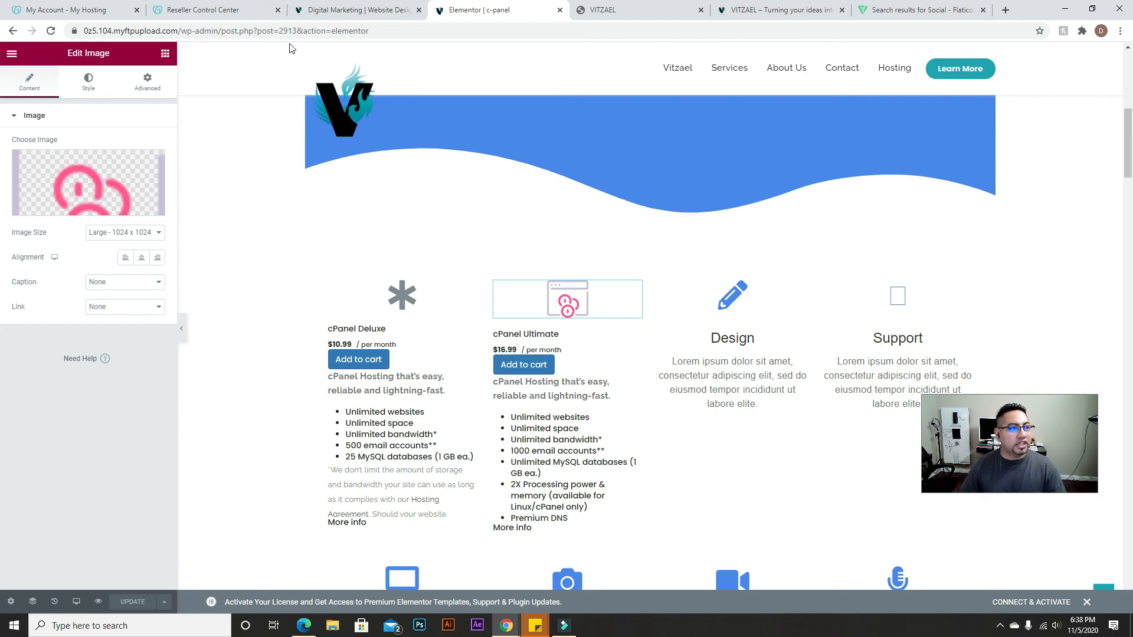
Step: Open the Websites category in the Reseller Control Center navigation settings and review its links
left_click(206, 10)
left_click(980, 307)
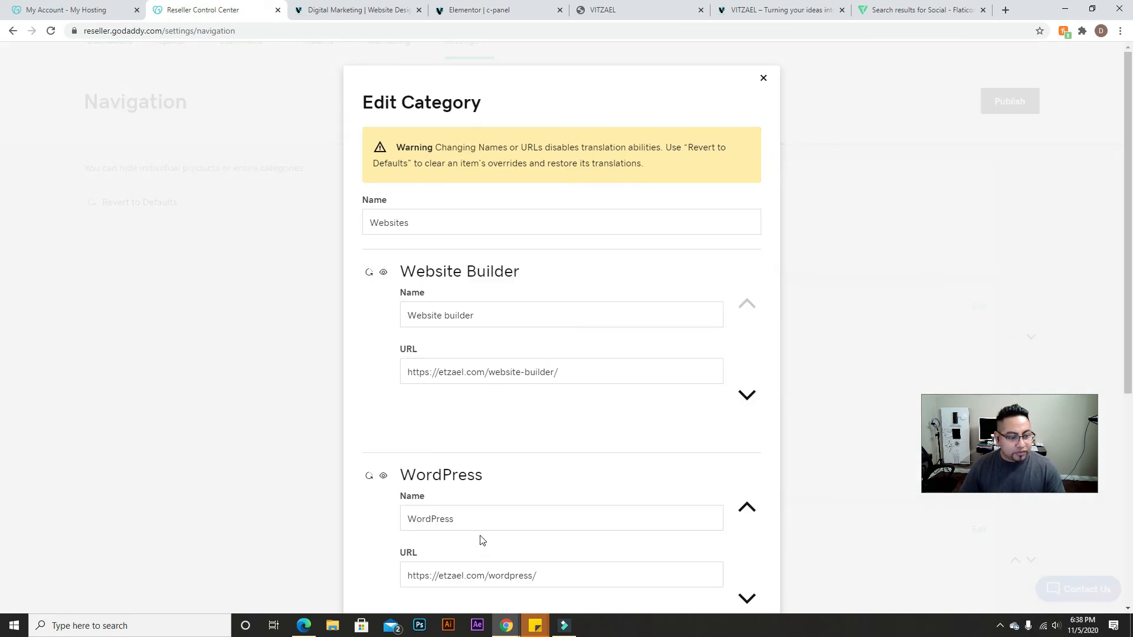
scroll(489, 413, "down", 4)
scroll(507, 390, "down", 2)
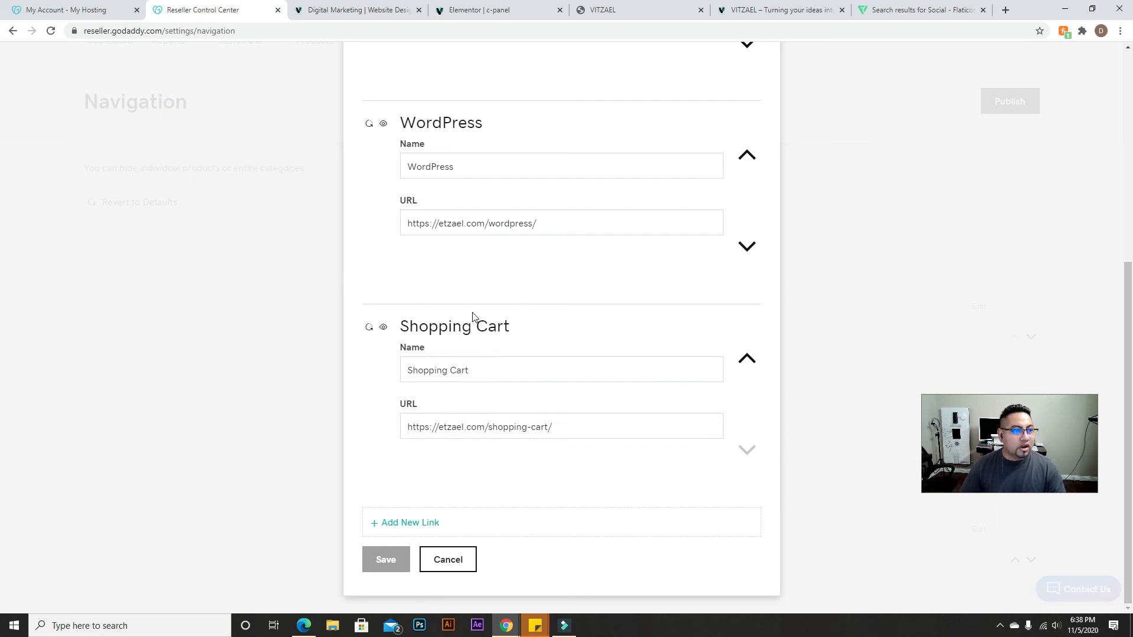
scroll(440, 266, "up", 4)
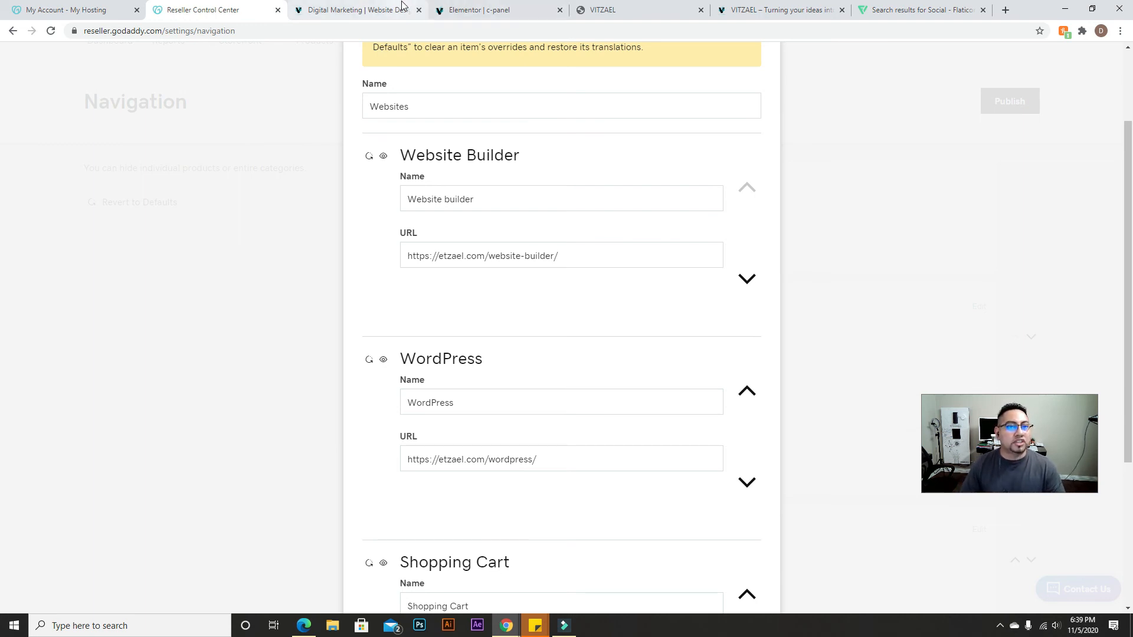
Step: Browse the store's Domains menu from Bulk Registration through to the Domain Registration page
left_click(611, 11)
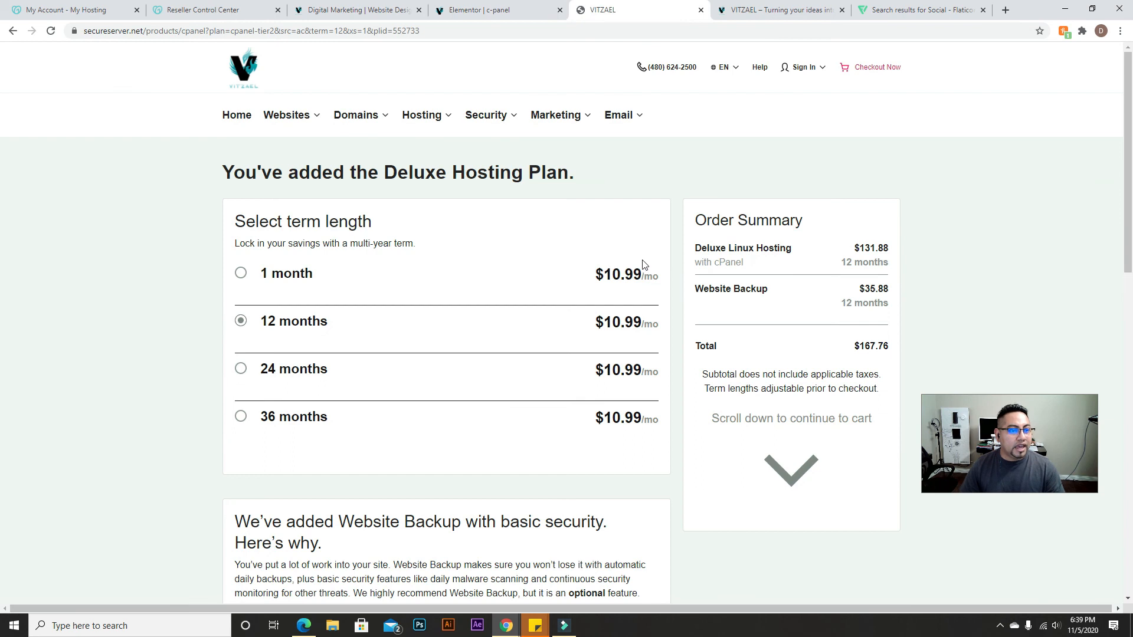
scroll(645, 499, "down", 3)
scroll(695, 400, "up", 3)
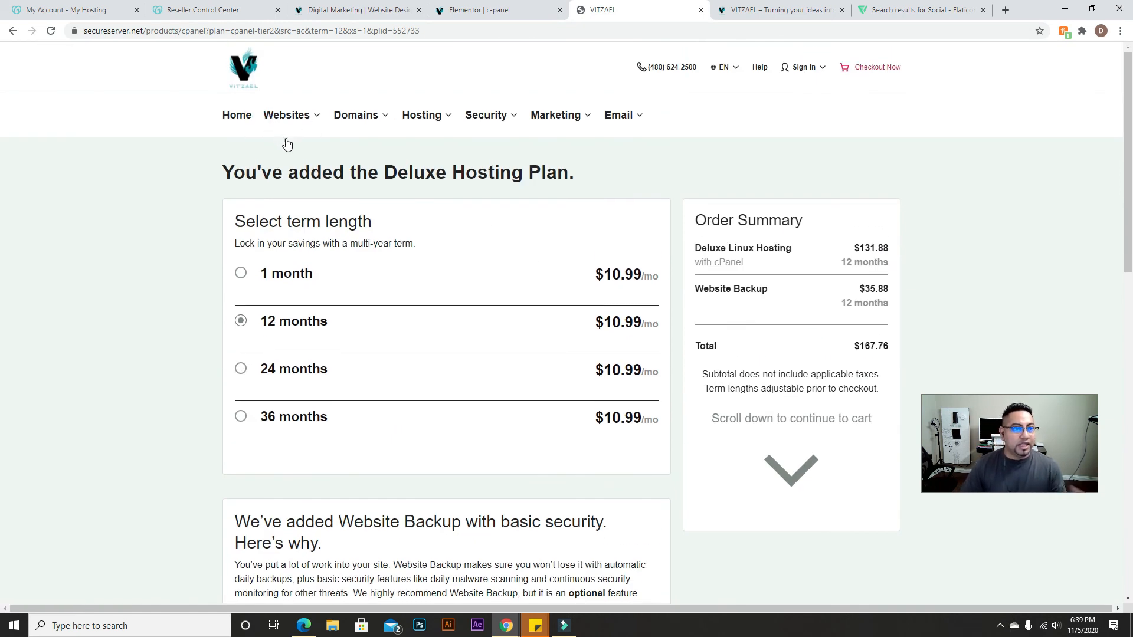
left_click(367, 115)
left_click(280, 210)
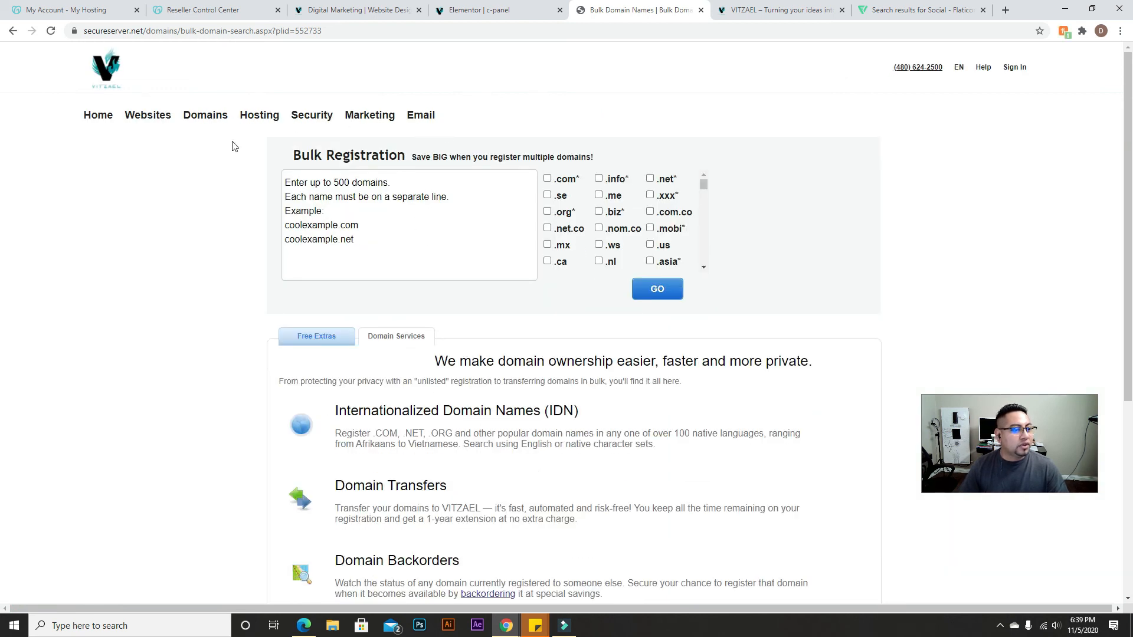
scroll(590, 444, "down", 4)
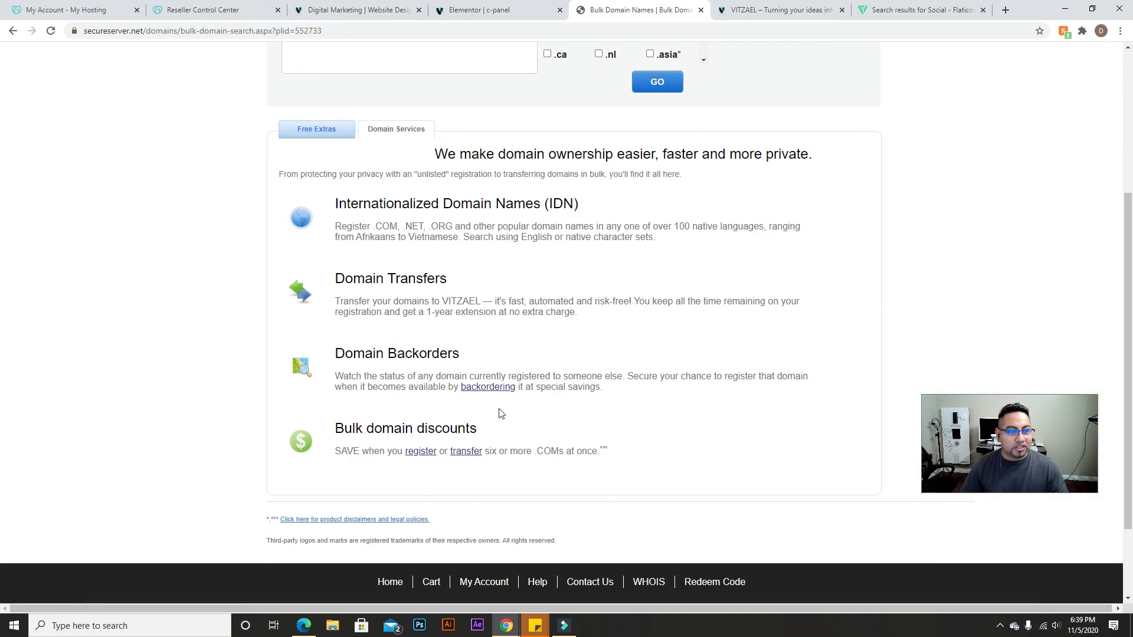
scroll(596, 381, "up", 4)
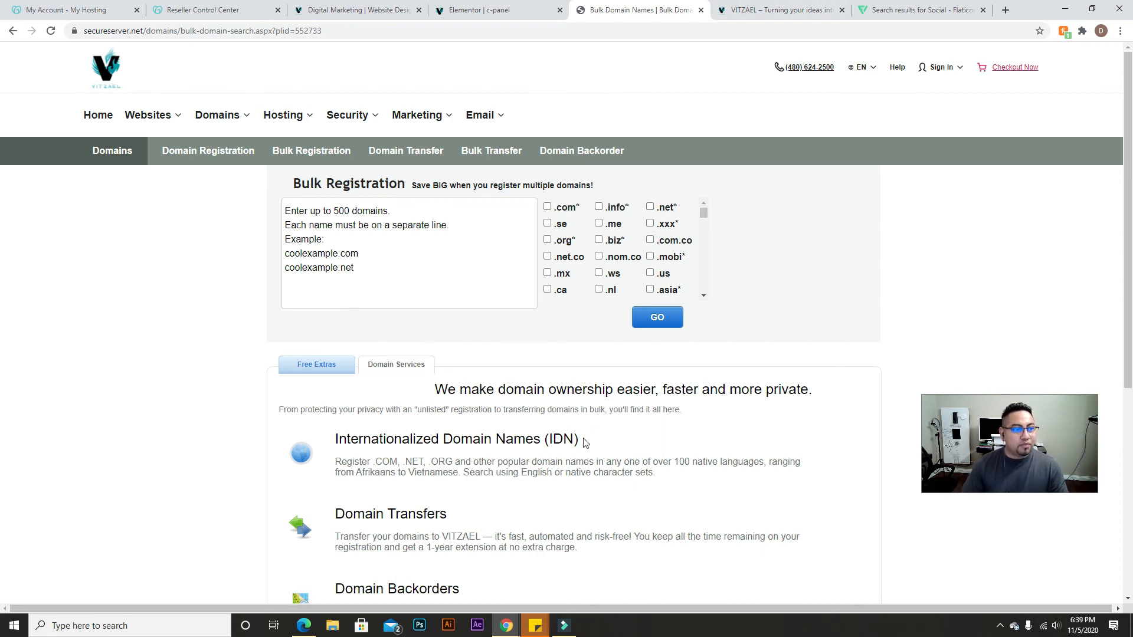
left_click(203, 156)
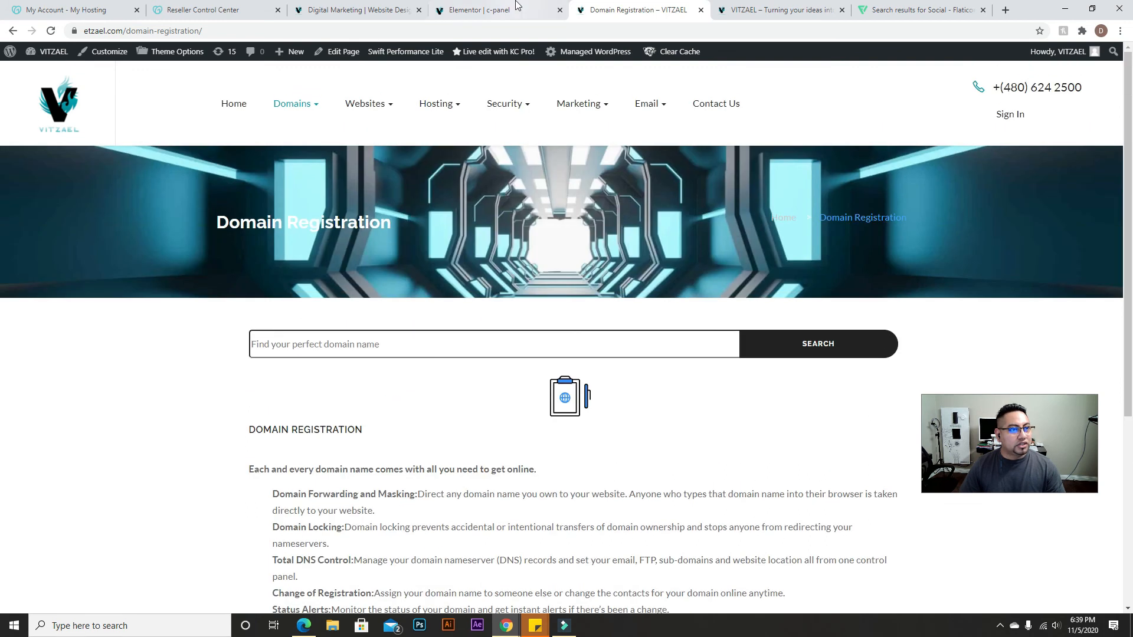
left_click(507, 9)
left_click(386, 12)
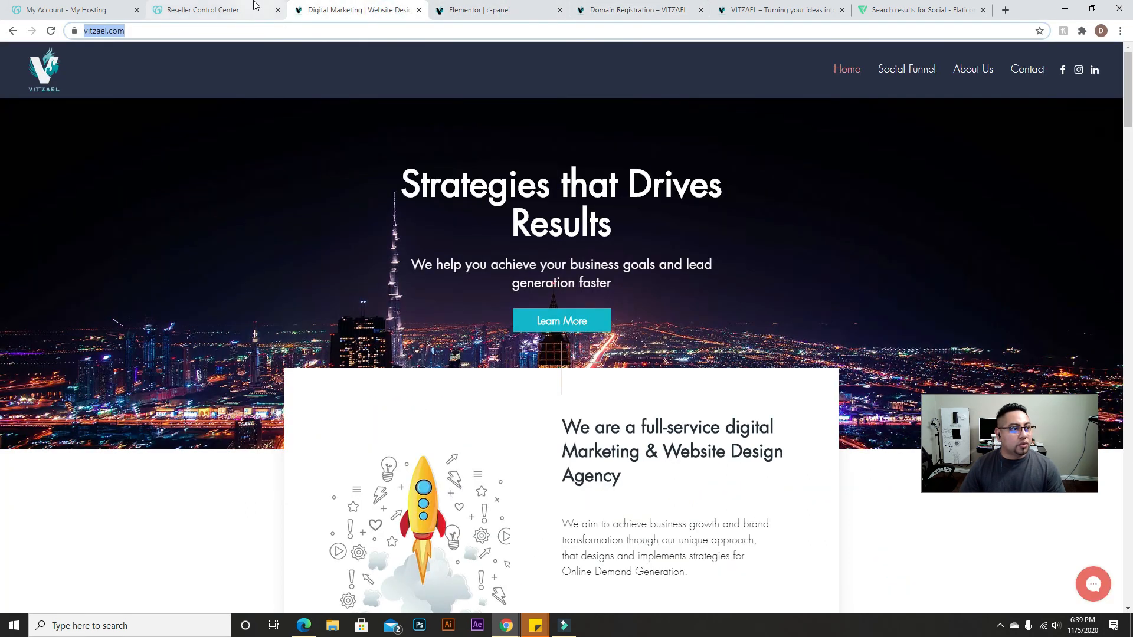
left_click(236, 10)
scroll(645, 169, "up", 2)
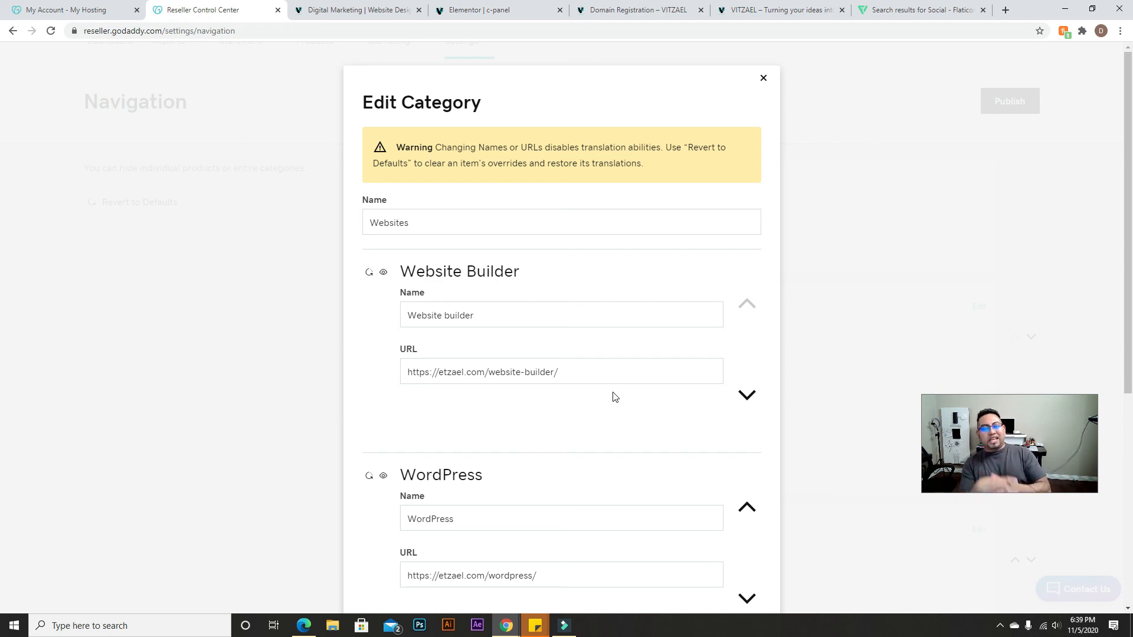
left_click(747, 8)
left_click(637, 7)
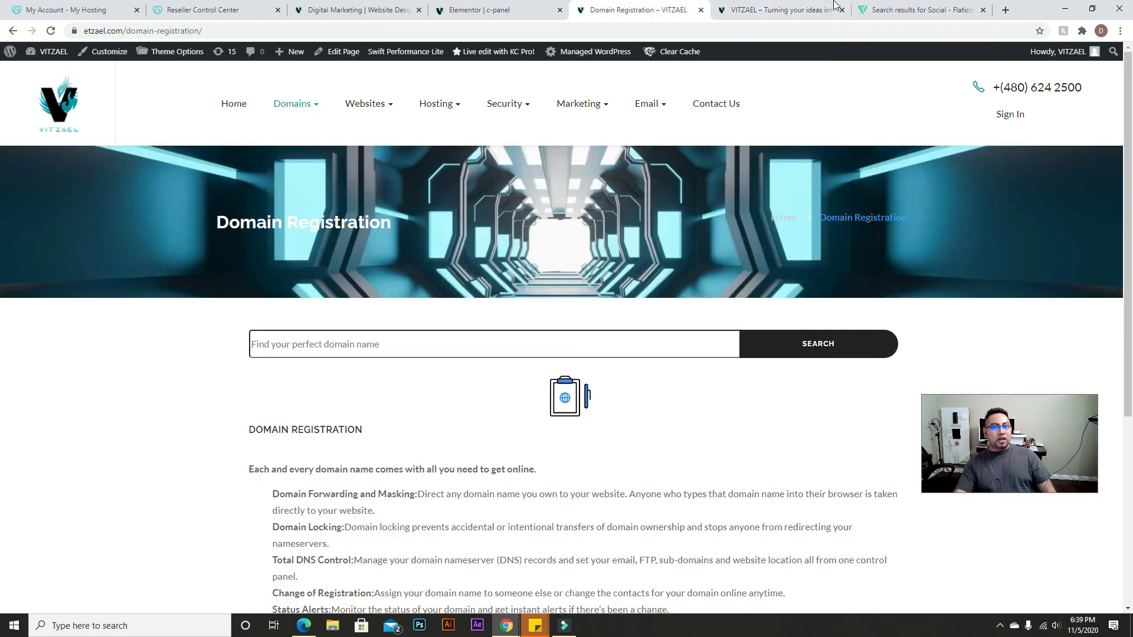
Step: Load vitzael.com in the Flaticon tab
left_click(891, 11)
left_click(889, 25)
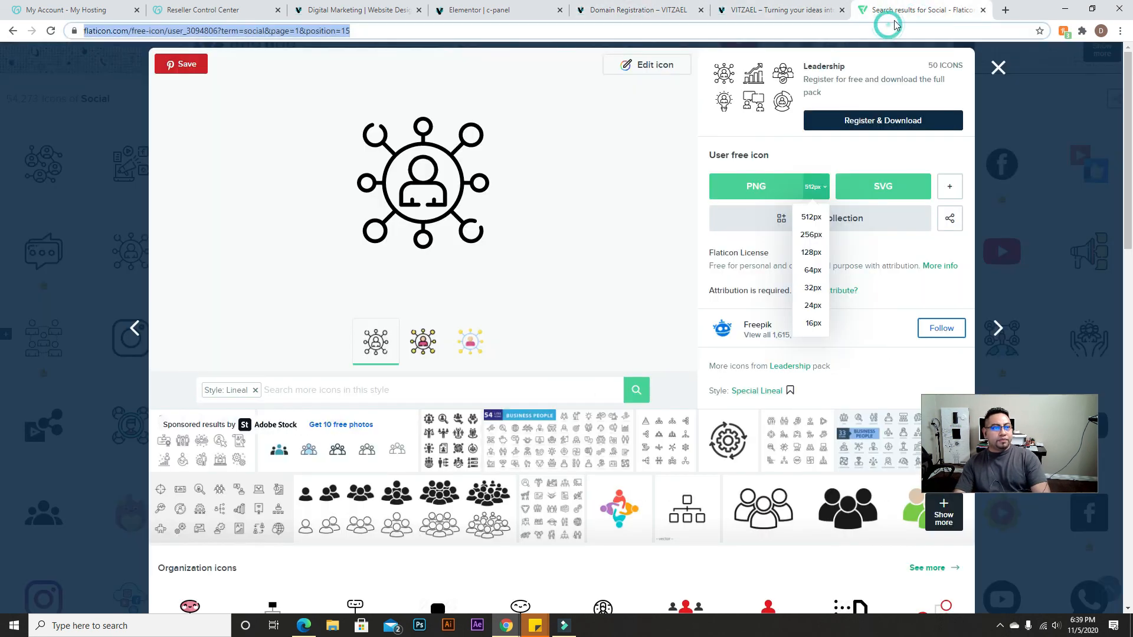
type("vitzael.com")
key("Return")
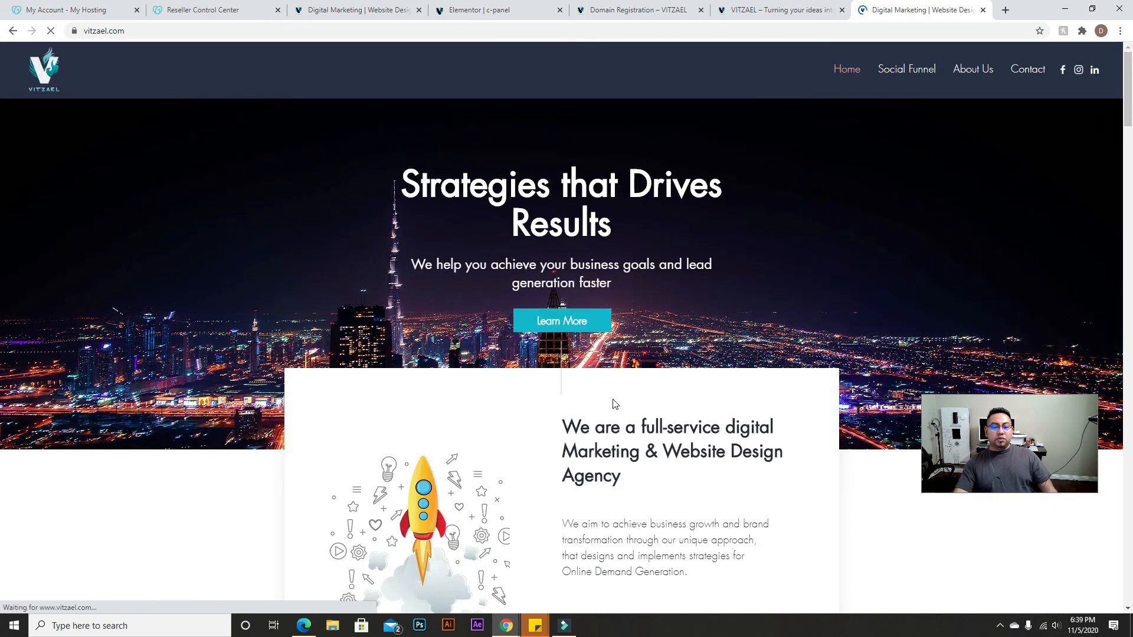
Step: Scroll through the vitzael.com homepage and close its tab
scroll(653, 449, "down", 6)
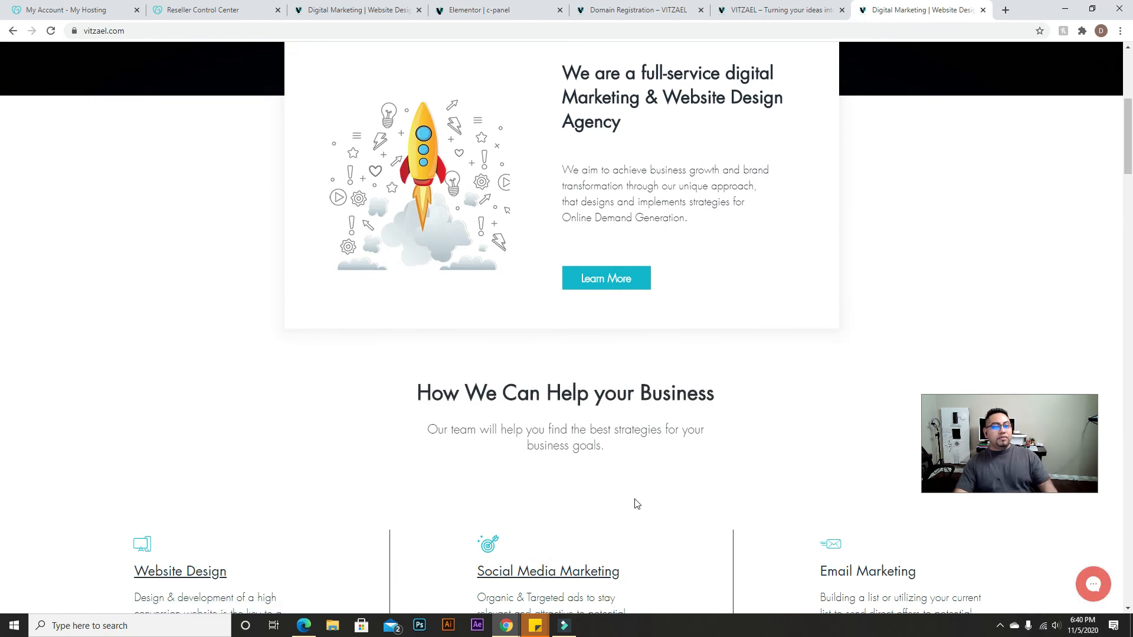
scroll(638, 503, "down", 7)
scroll(636, 503, "down", 2)
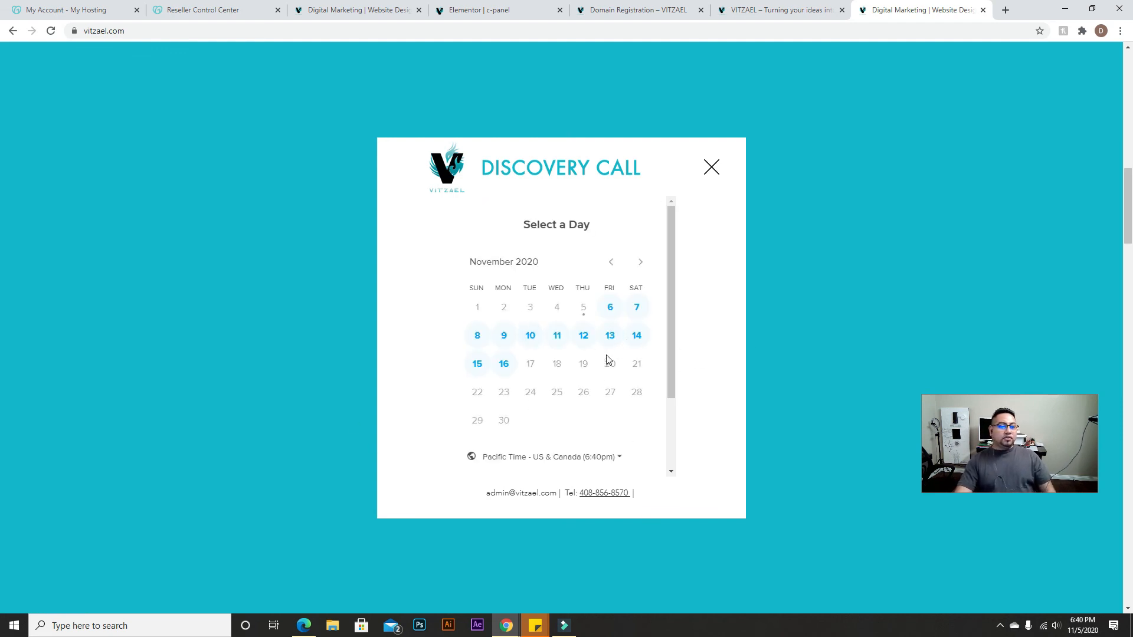
left_click(981, 17)
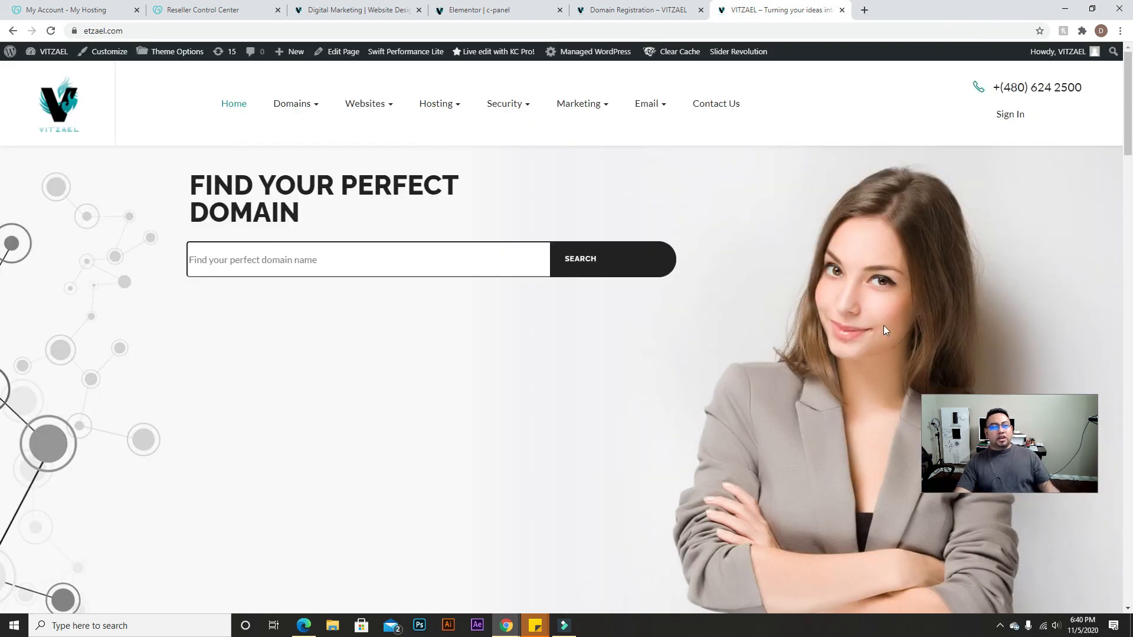